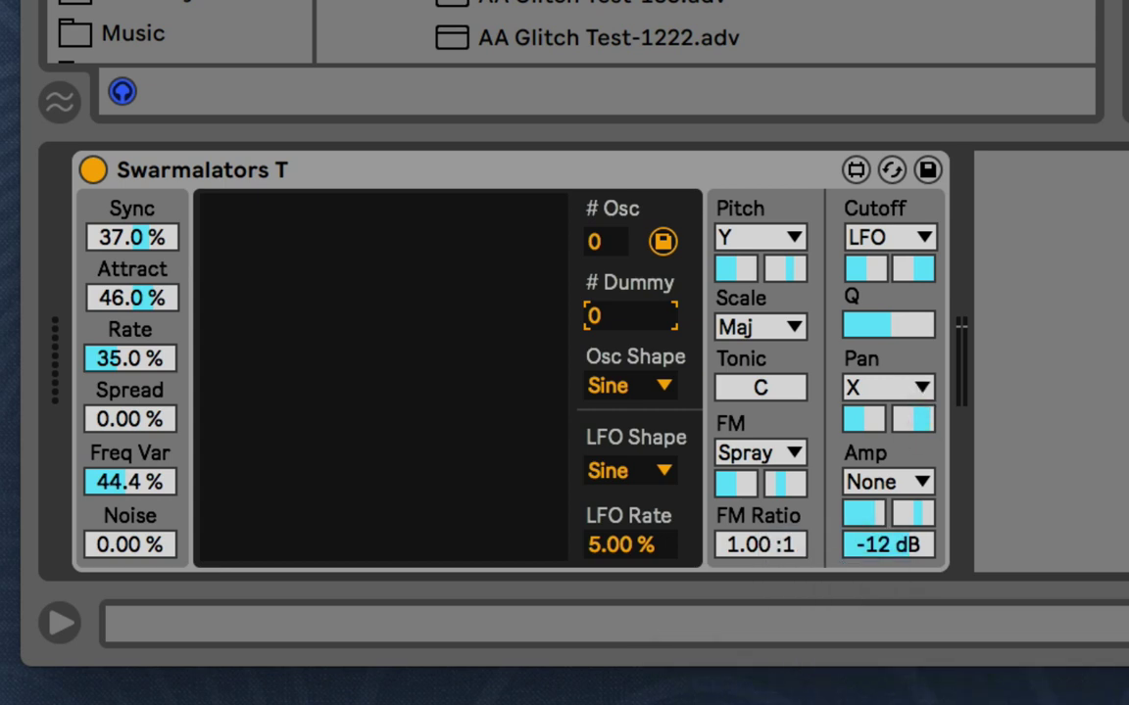
Set the number of oscillators in the Swarmalators T device to 11.
click(1056, 363)
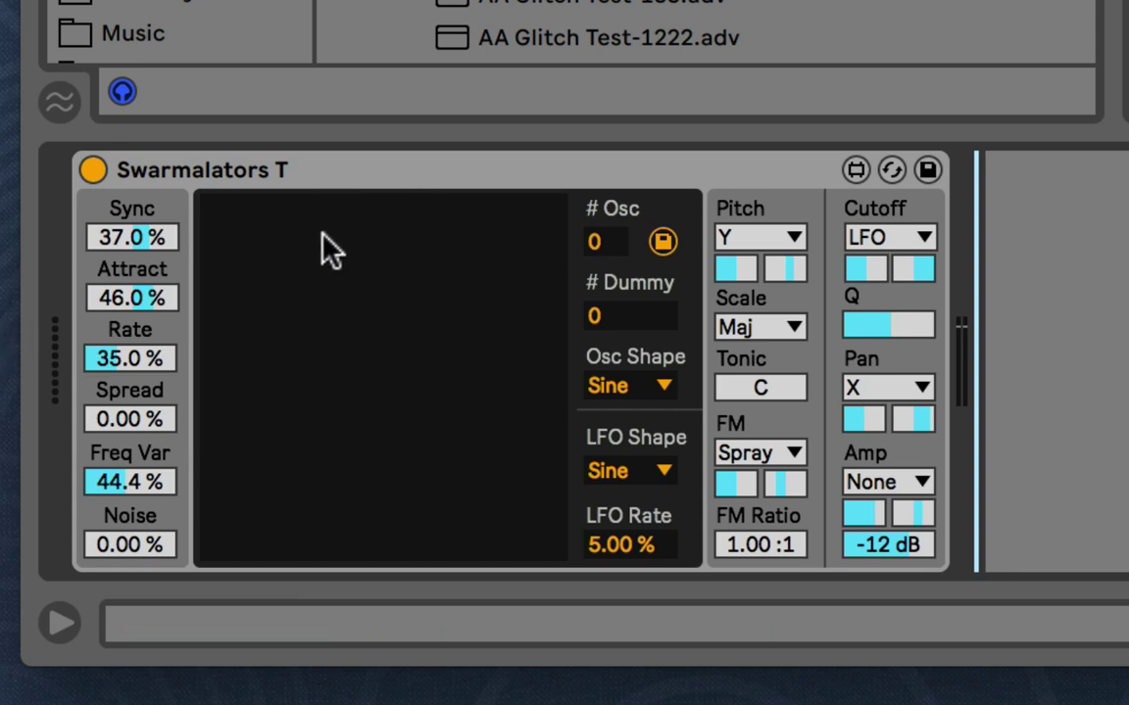
click(596, 253)
drag(595, 247, 595, 225)
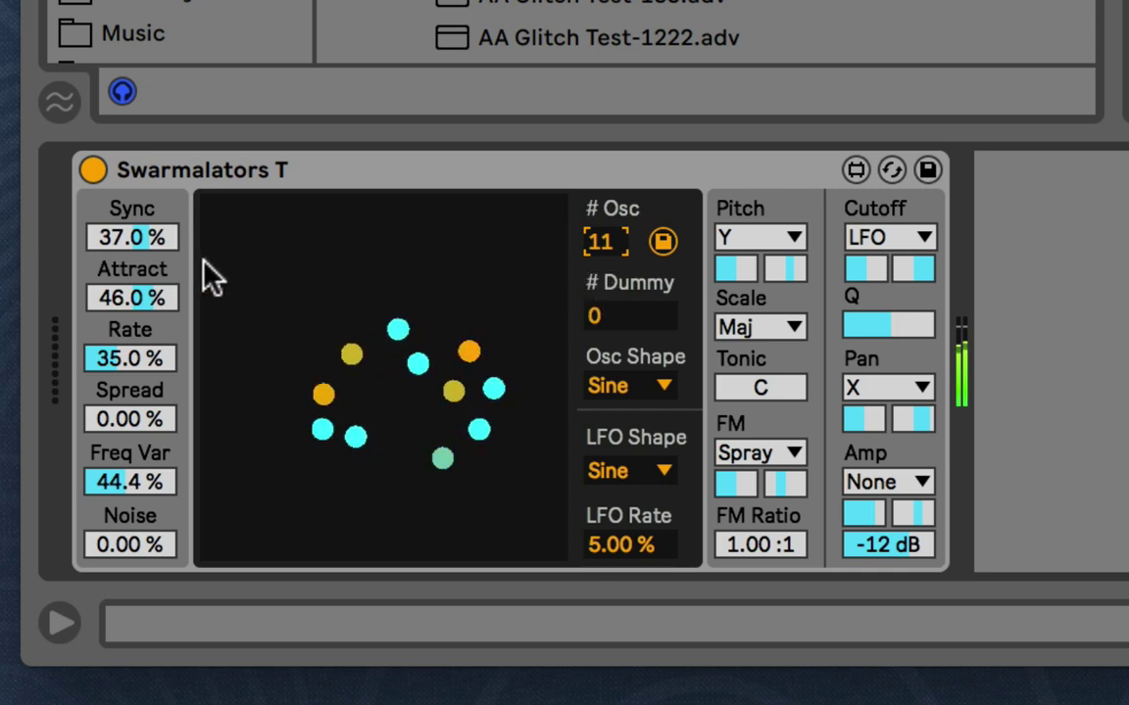
drag(1127, 68, 1127, 57)
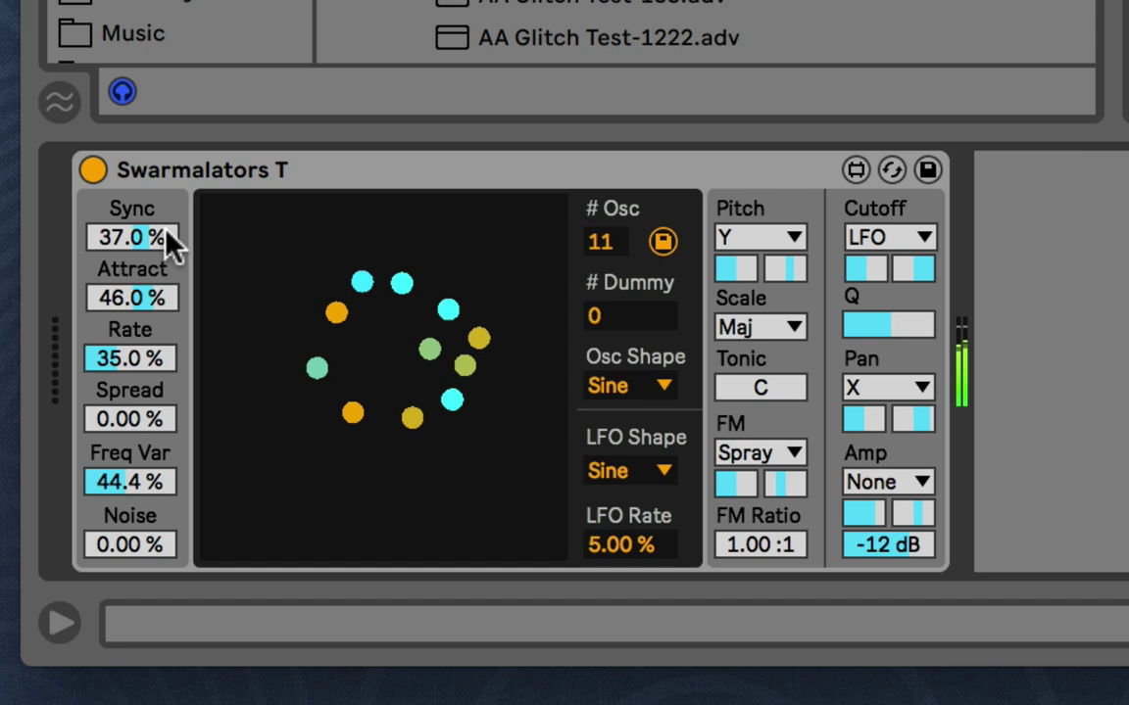
Sweep the Sync amount between -98.4 % and 85.8 %, and leave it at 41.7 %.
click(110, 238)
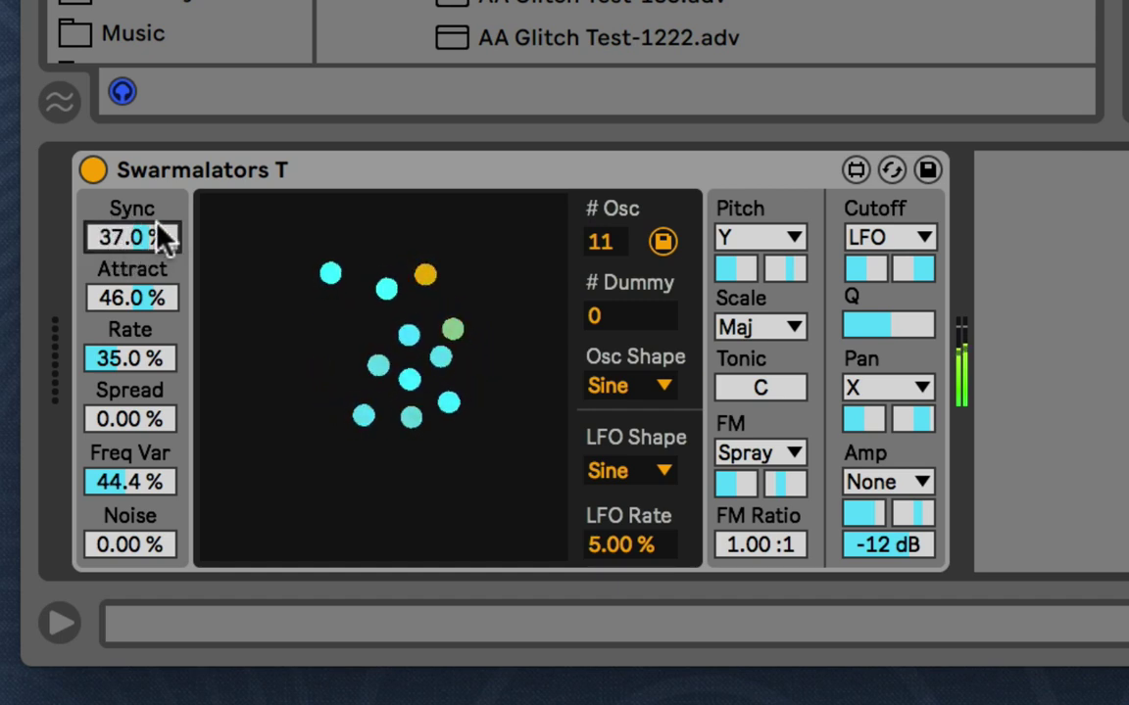
mouse_move(166, 244)
mouse_down()
mouse_move(166, 173)
mouse_move(166, 316)
mouse_move(167, 248)
mouse_up()
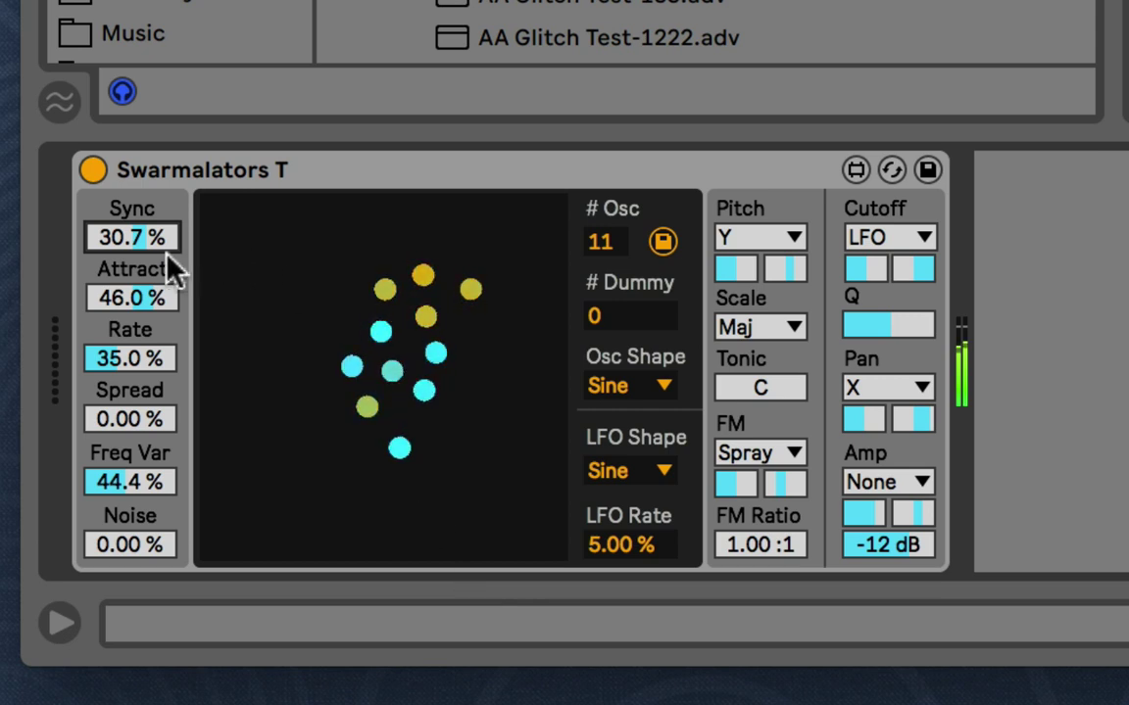
drag(154, 245, 153, 196)
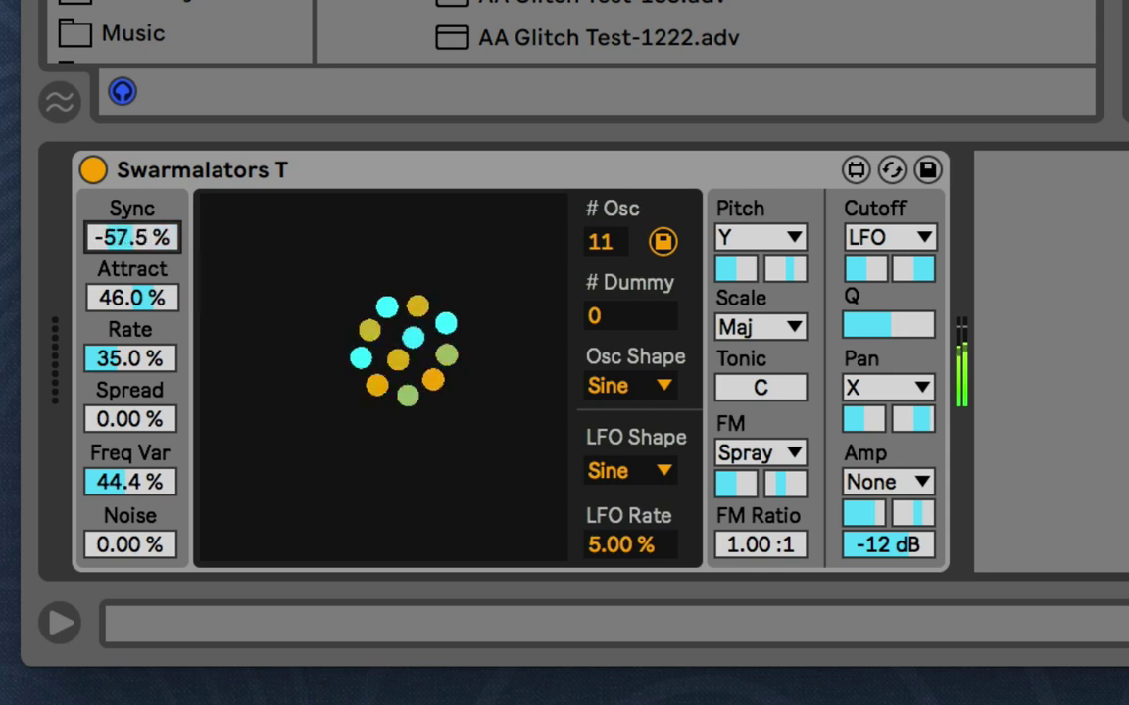
drag(132, 239, 132, 278)
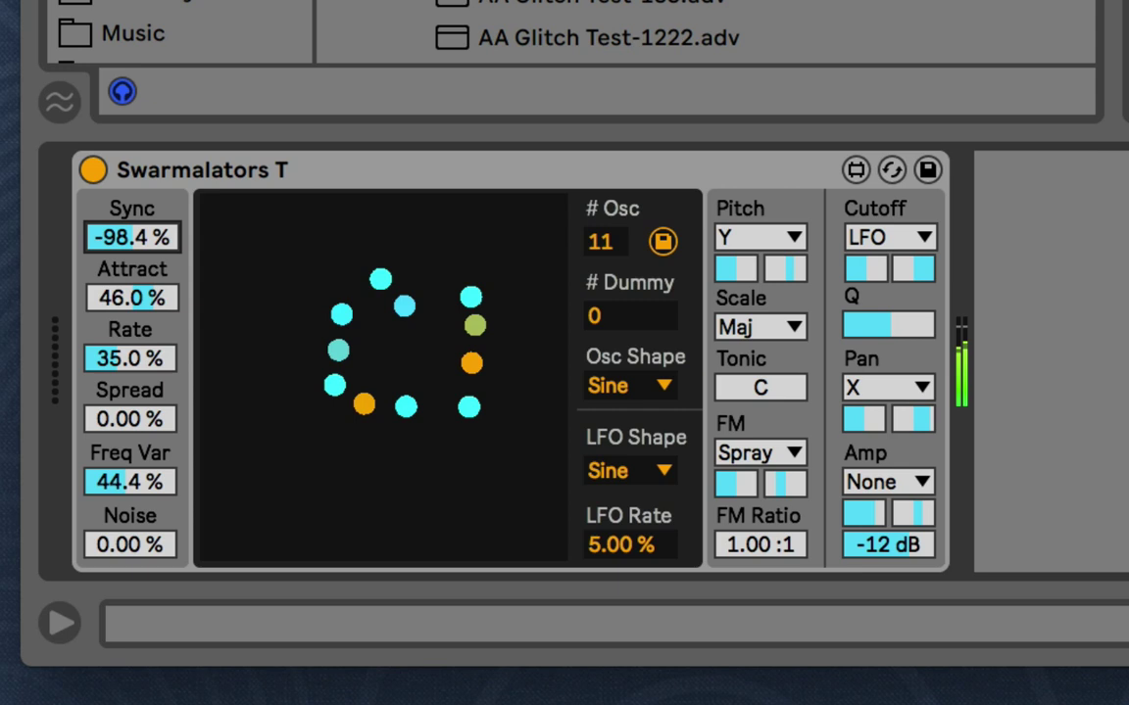
drag(132, 239, 143, 312)
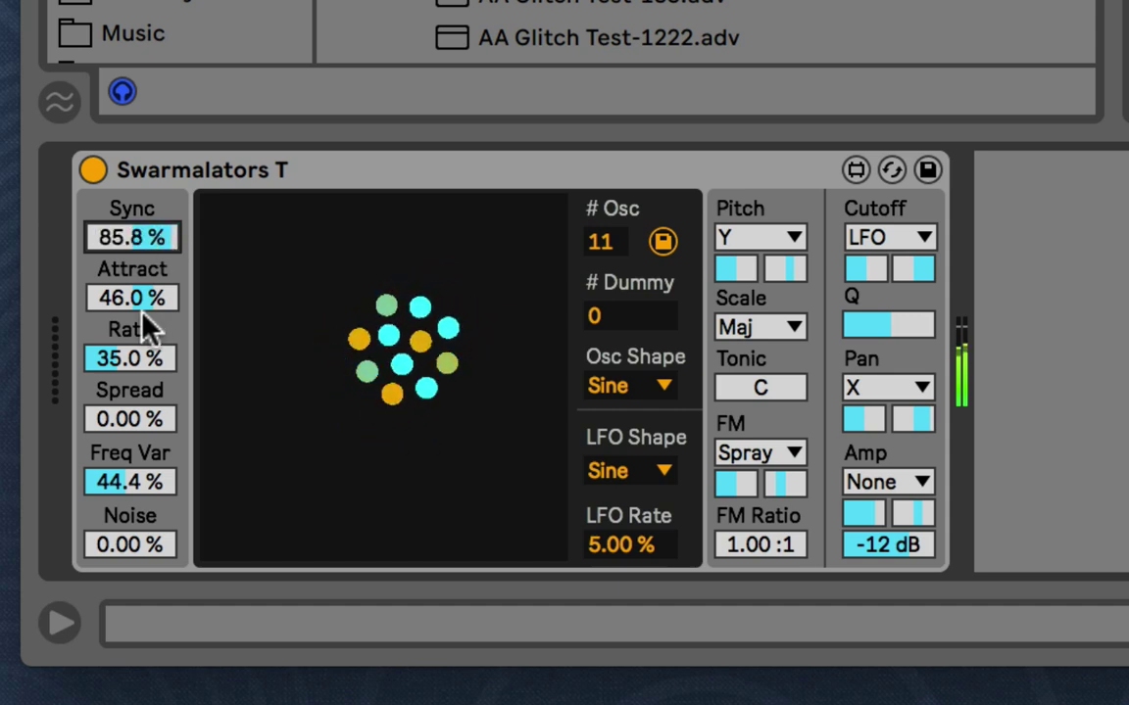
click(143, 304)
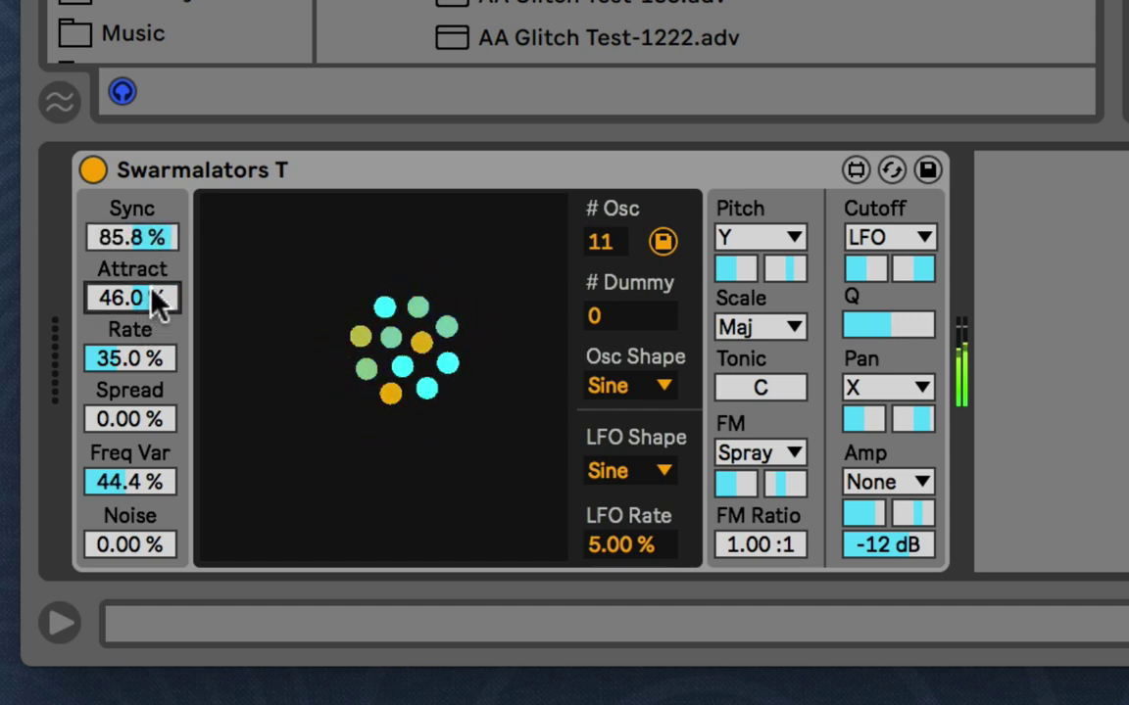
drag(153, 237, 153, 247)
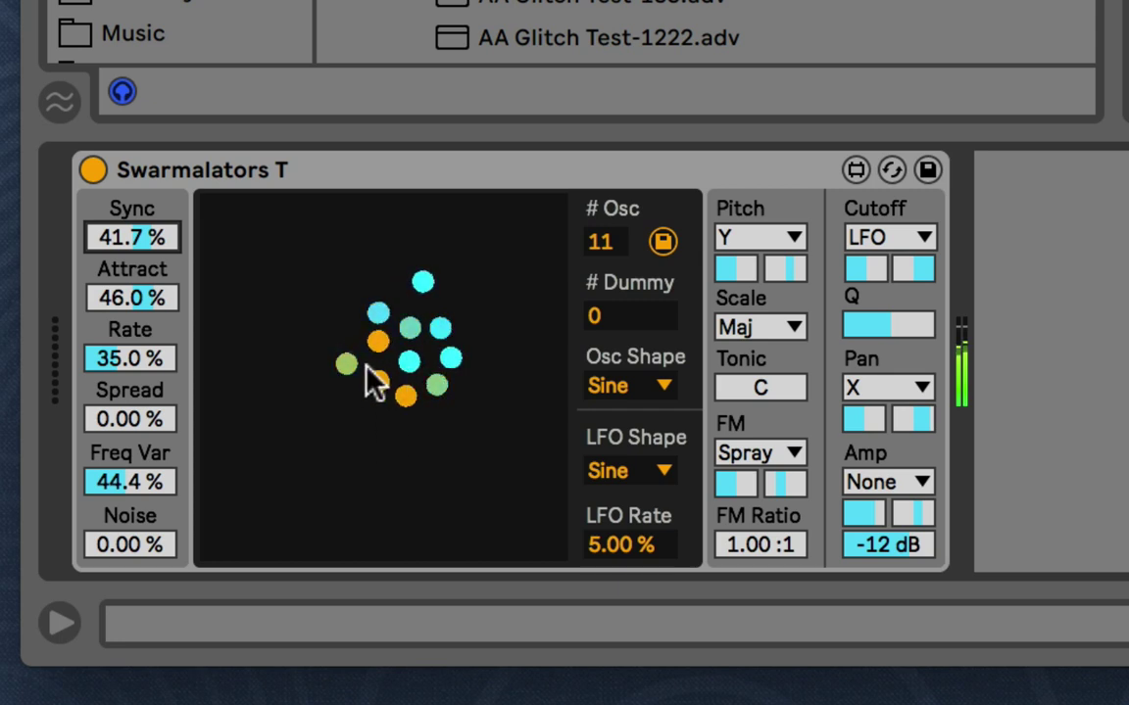
Lower Attract into negative values, ending at -40.2 %, and set Rate to 37.4 %.
click(137, 304)
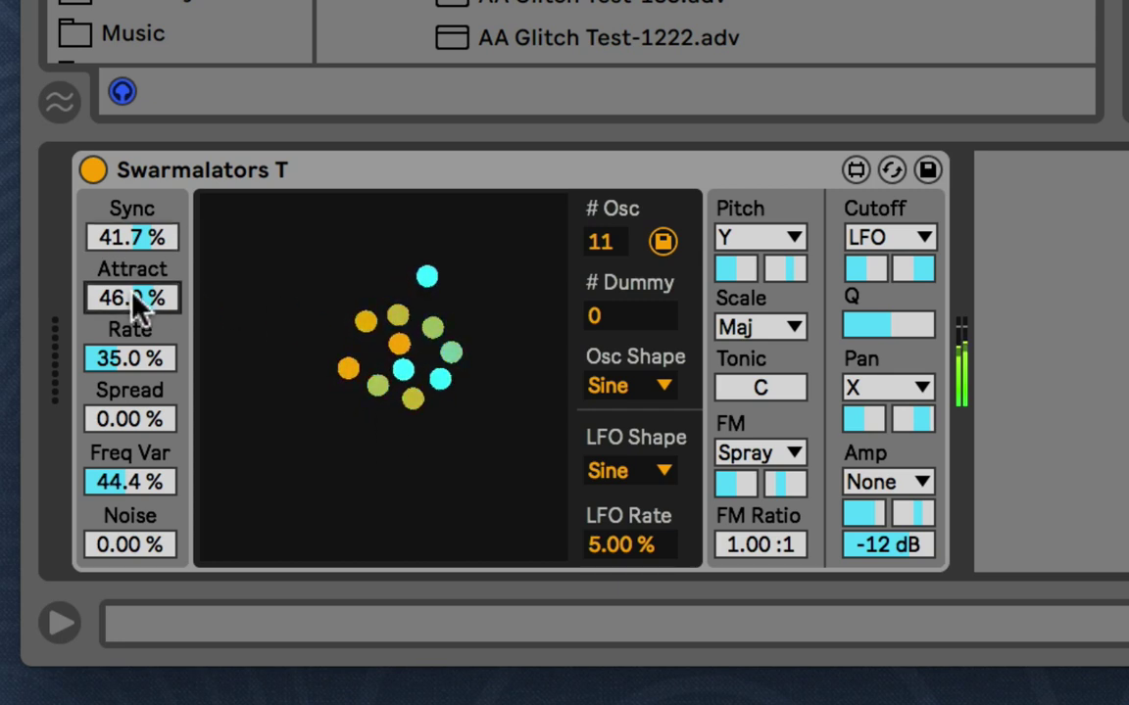
drag(149, 291, 154, 323)
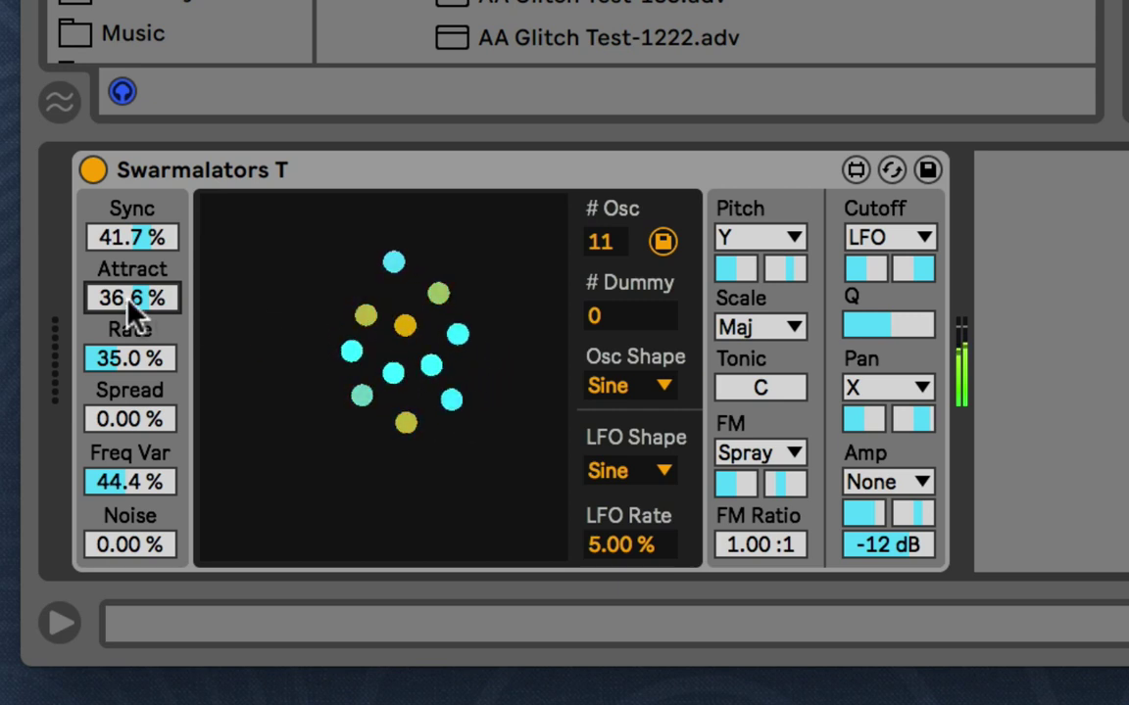
drag(129, 298, 128, 475)
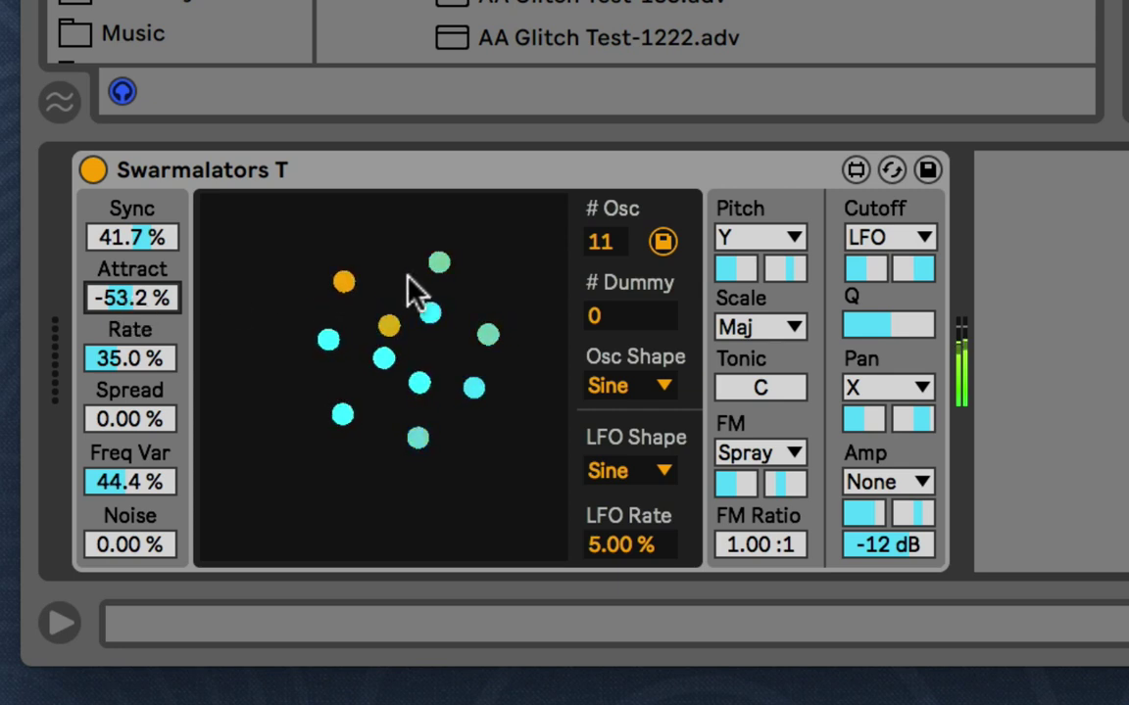
mouse_move(131, 303)
mouse_down()
mouse_move(132, 235)
mouse_move(131, 323)
mouse_move(132, 301)
mouse_up()
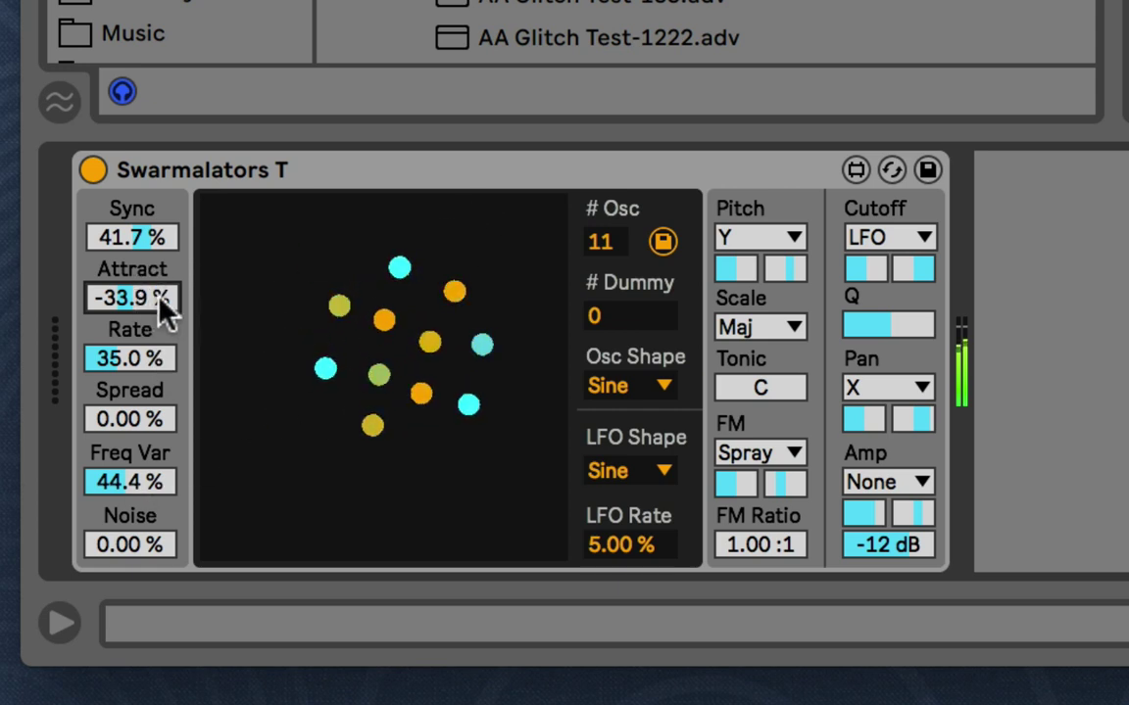
drag(143, 289, 140, 289)
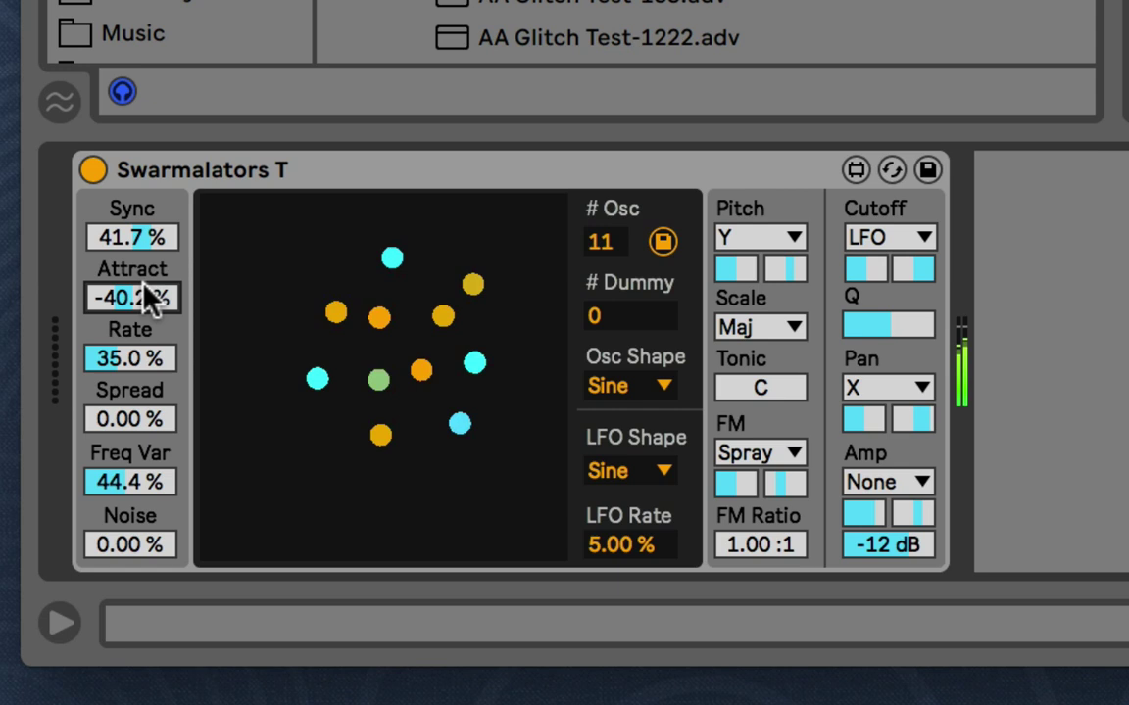
drag(124, 359, 99, 362)
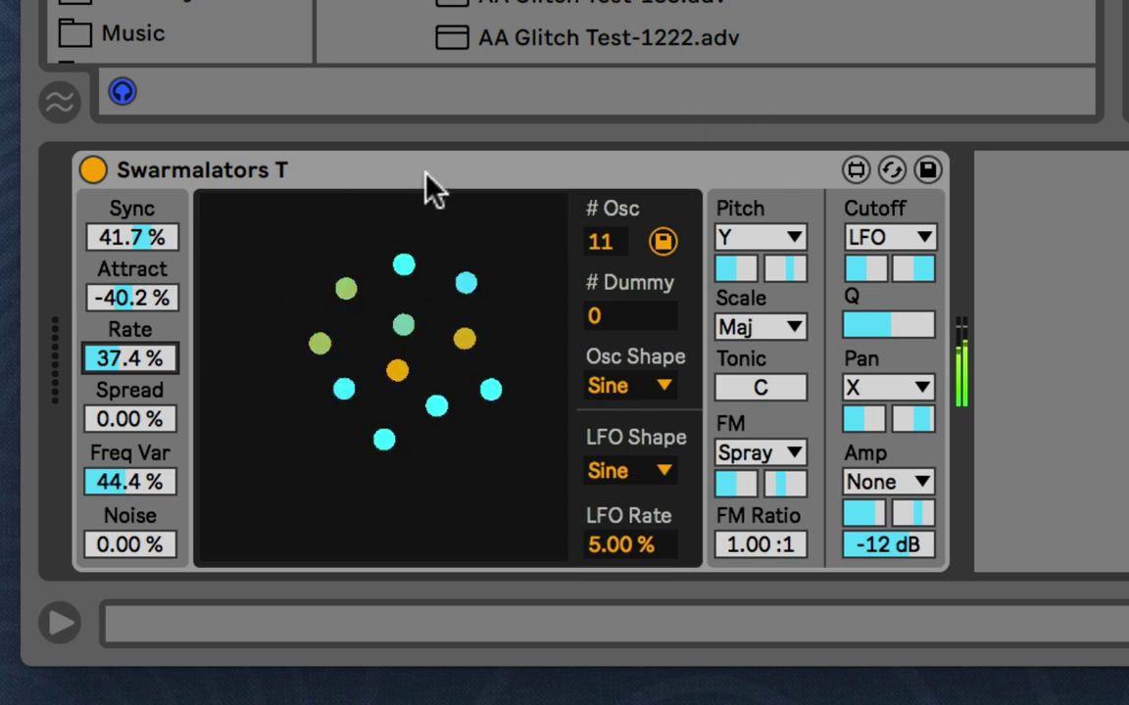
Keep Spread at 0.00 % and adjust Attract to -33.9 %.
click(125, 424)
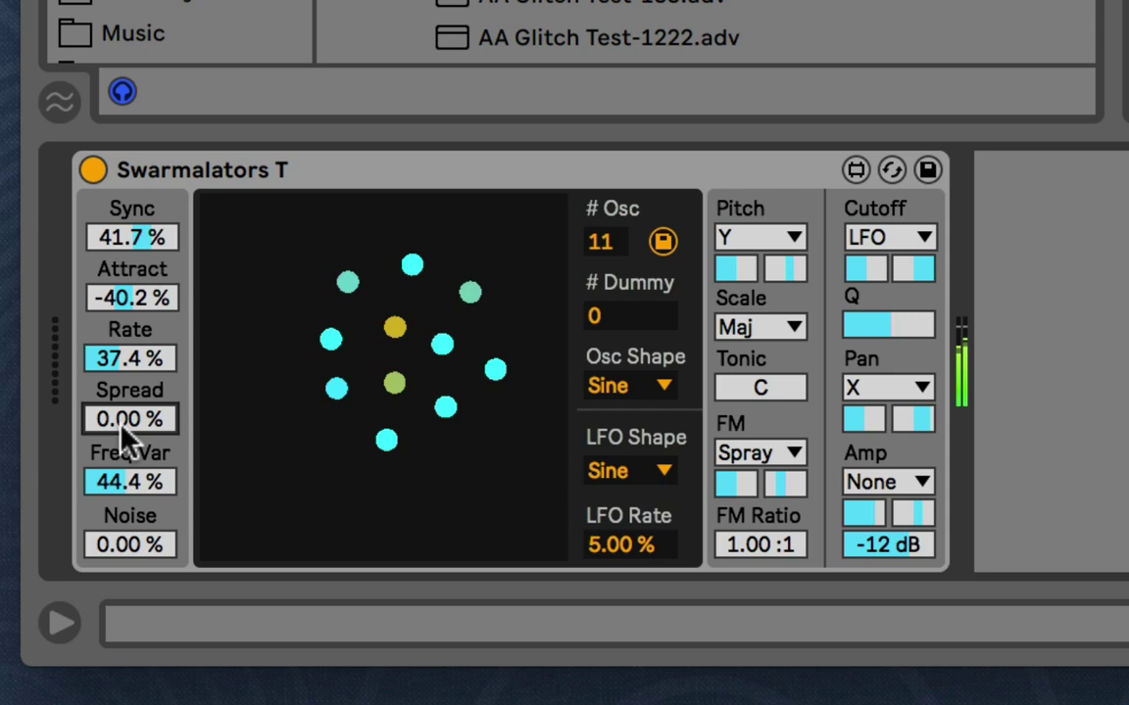
mouse_move(122, 423)
mouse_down()
mouse_move(123, 386)
mouse_move(126, 434)
mouse_up()
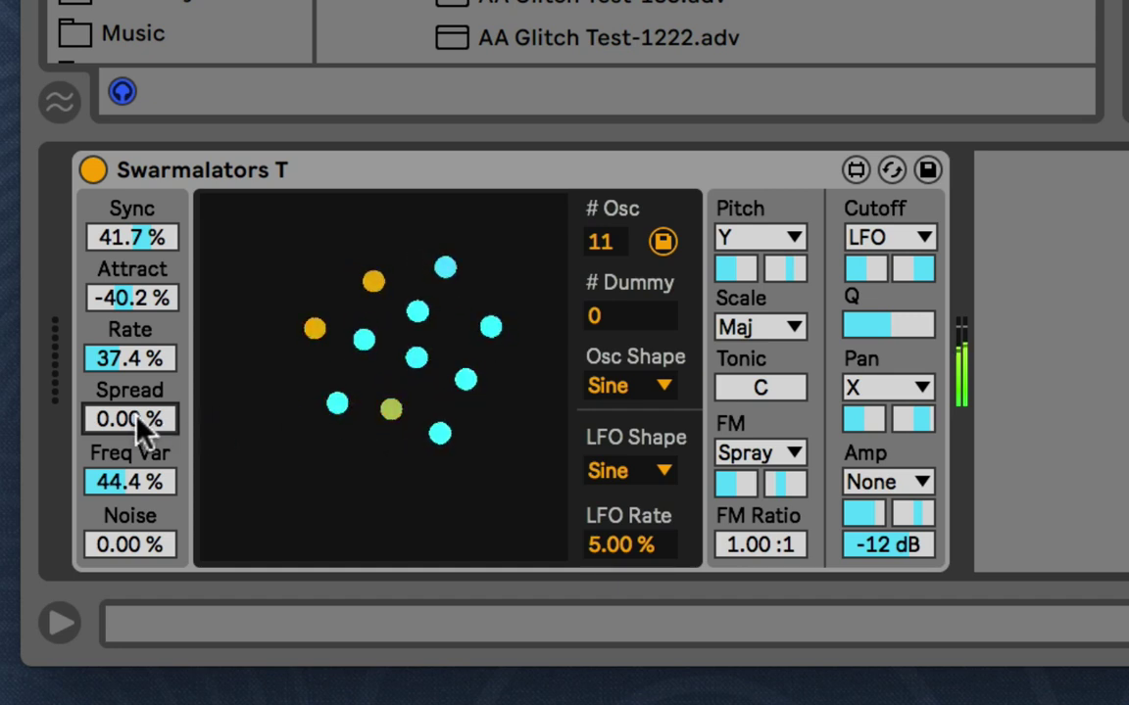
mouse_move(140, 423)
mouse_down()
mouse_move(140, 392)
mouse_move(140, 424)
mouse_up()
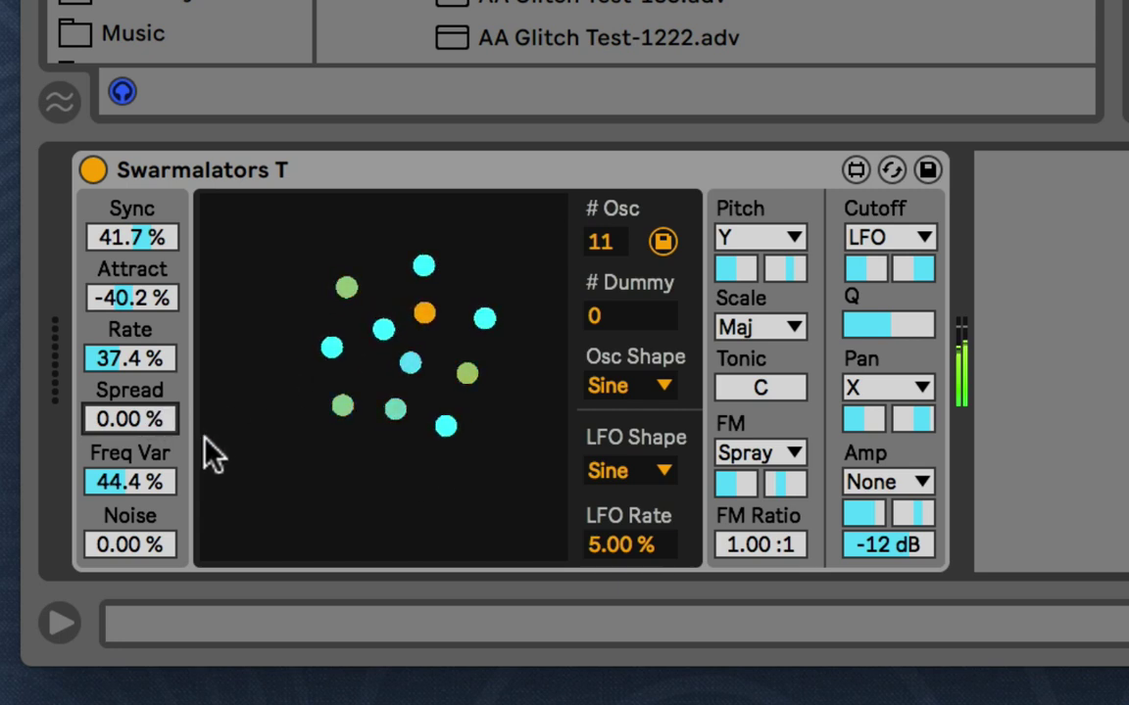
mouse_move(116, 294)
mouse_down()
mouse_move(116, 333)
mouse_move(116, 234)
mouse_move(116, 294)
mouse_up()
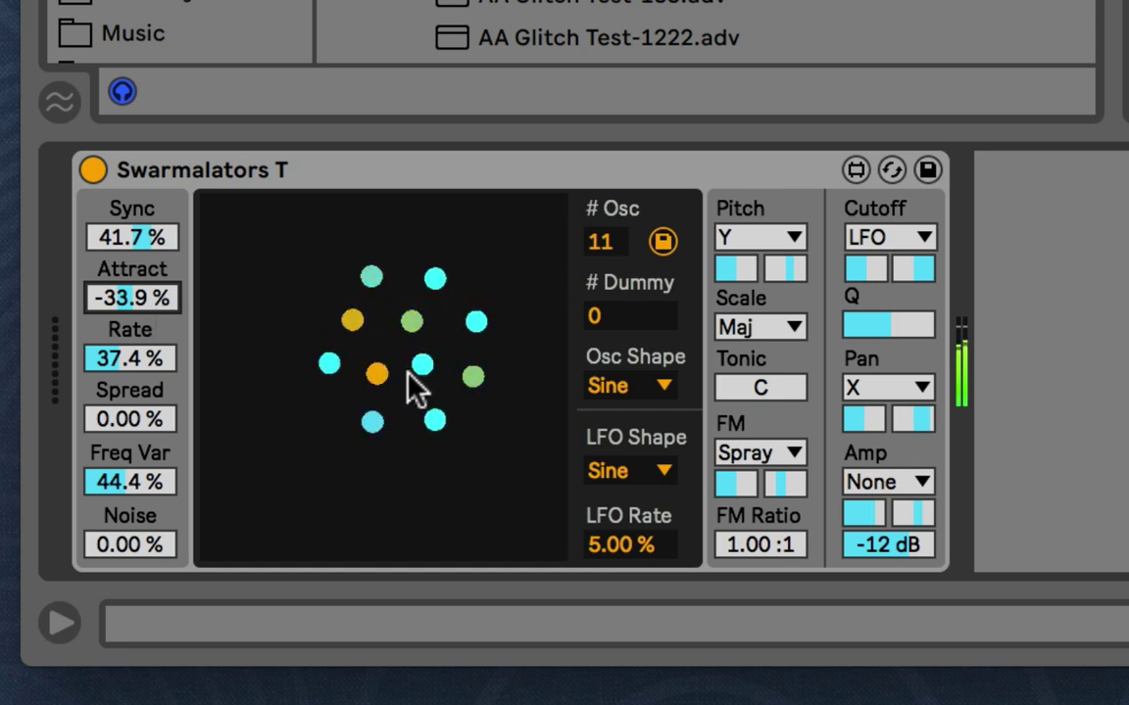
Raise Spread to 75.6 % and on to 100 % to push the oscillators apart.
mouse_move(108, 421)
mouse_down()
mouse_move(108, 402)
mouse_move(107, 424)
mouse_up()
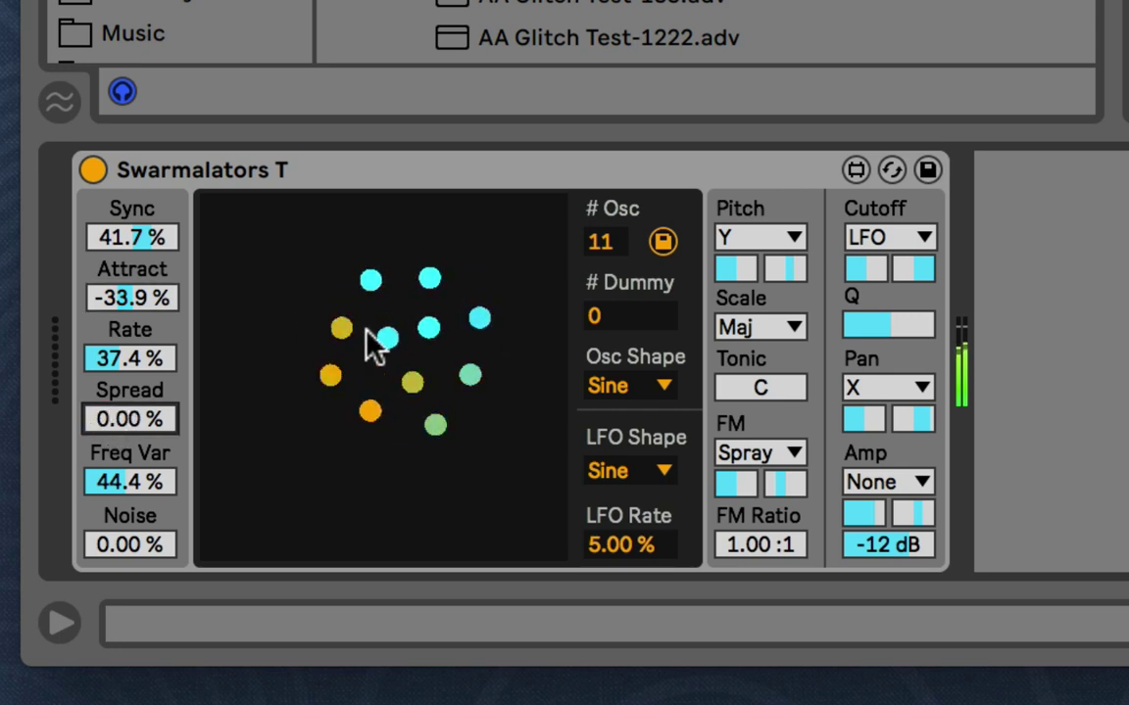
drag(152, 421, 152, 348)
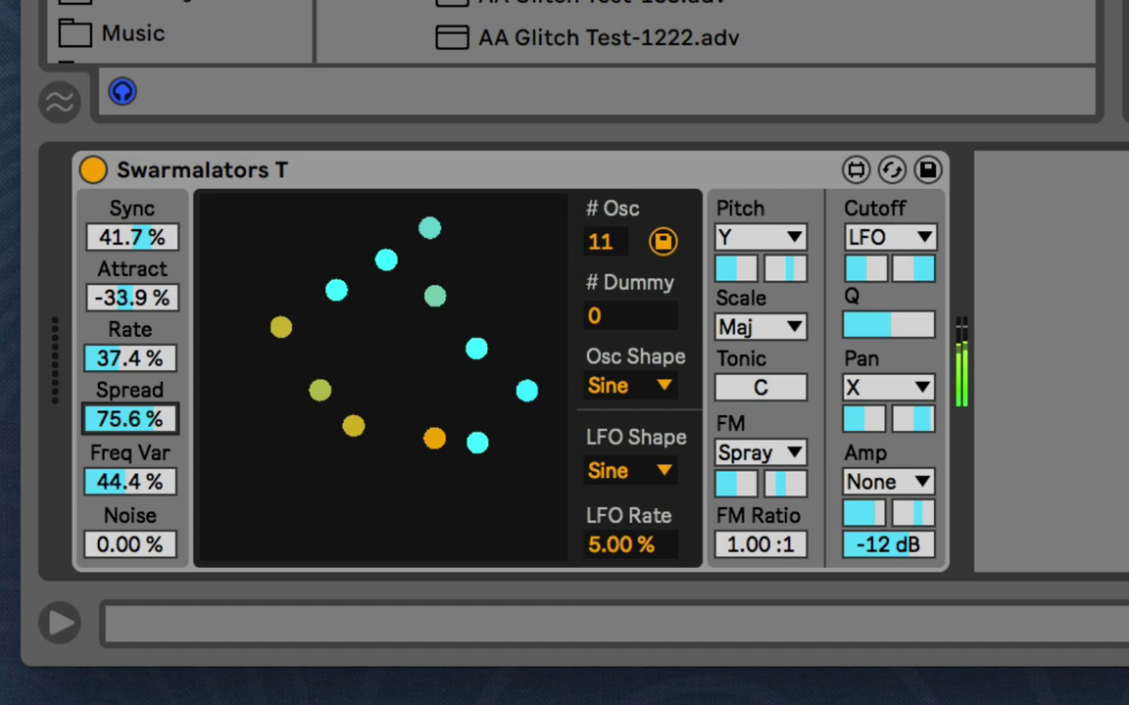
drag(152, 419, 169, 402)
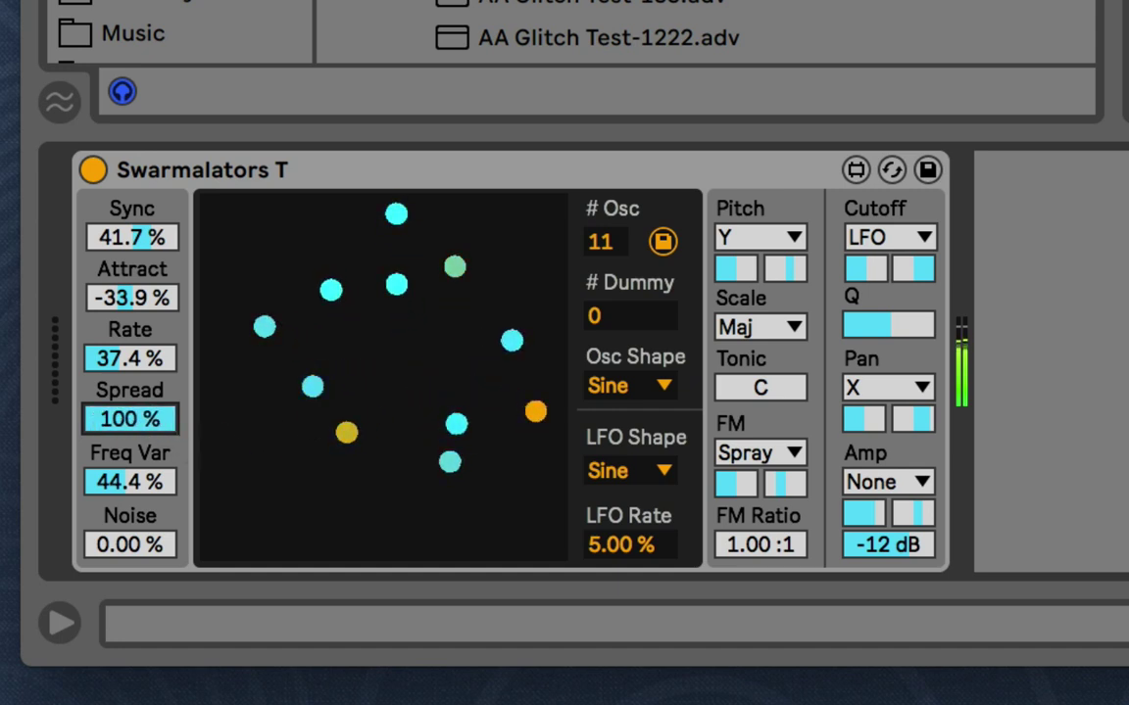
Set the dummy count to 50 and switch Spread to 0 % and back to 100 %.
mouse_move(648, 331)
mouse_down()
mouse_move(647, 284)
mouse_move(647, 333)
mouse_up()
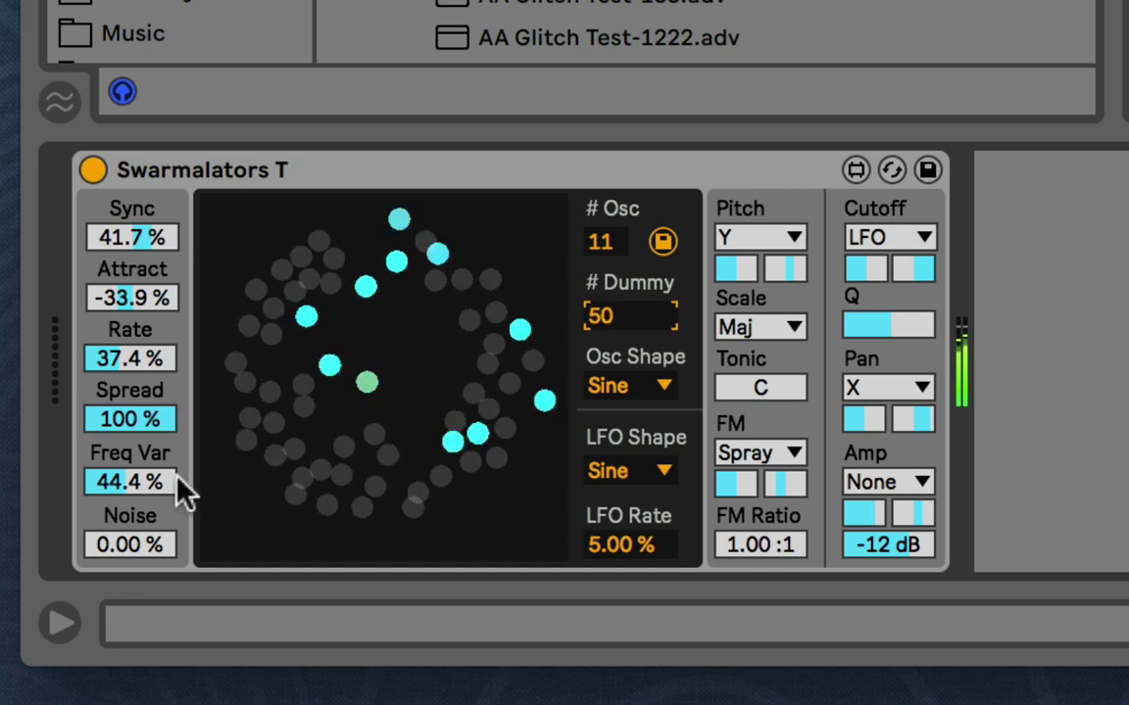
drag(126, 422, 126, 478)
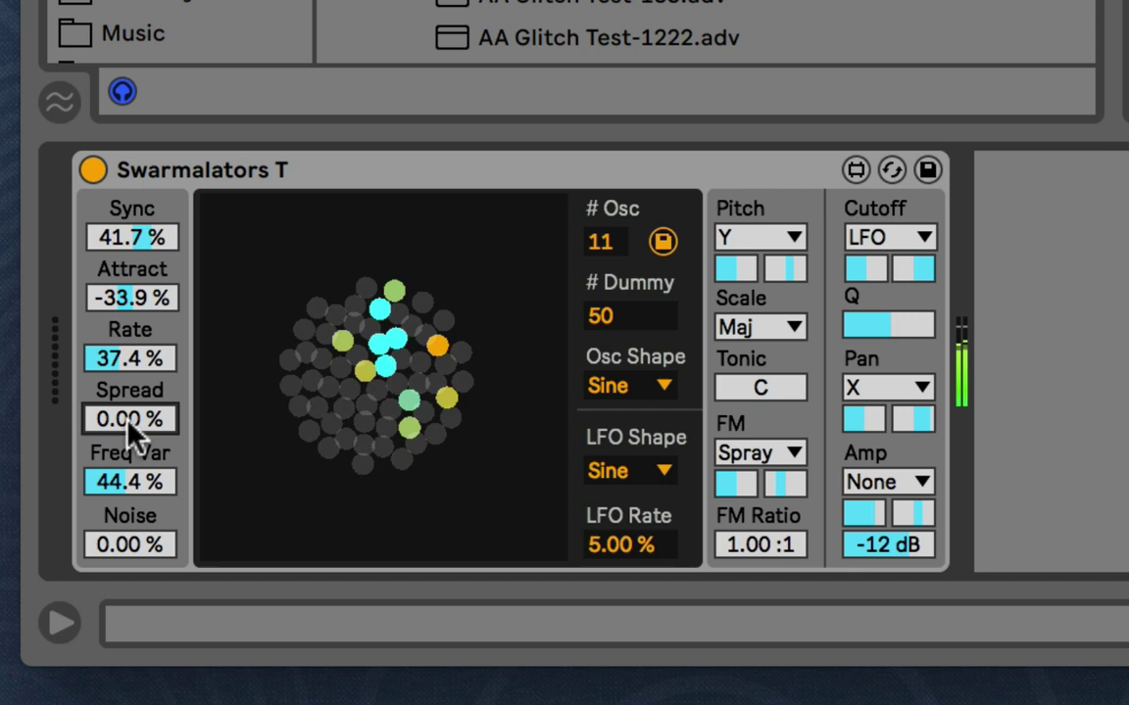
drag(126, 421, 126, 333)
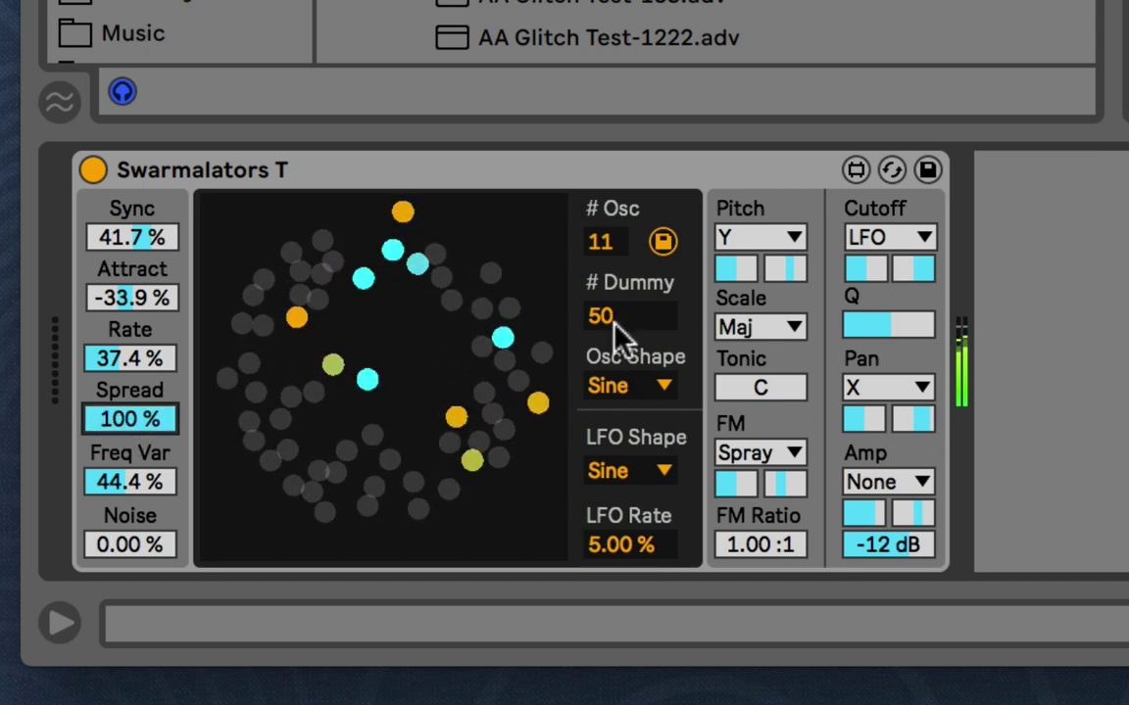
Set the dummy count to 0 and bring Spread down to 0 %.
drag(615, 322, 615, 392)
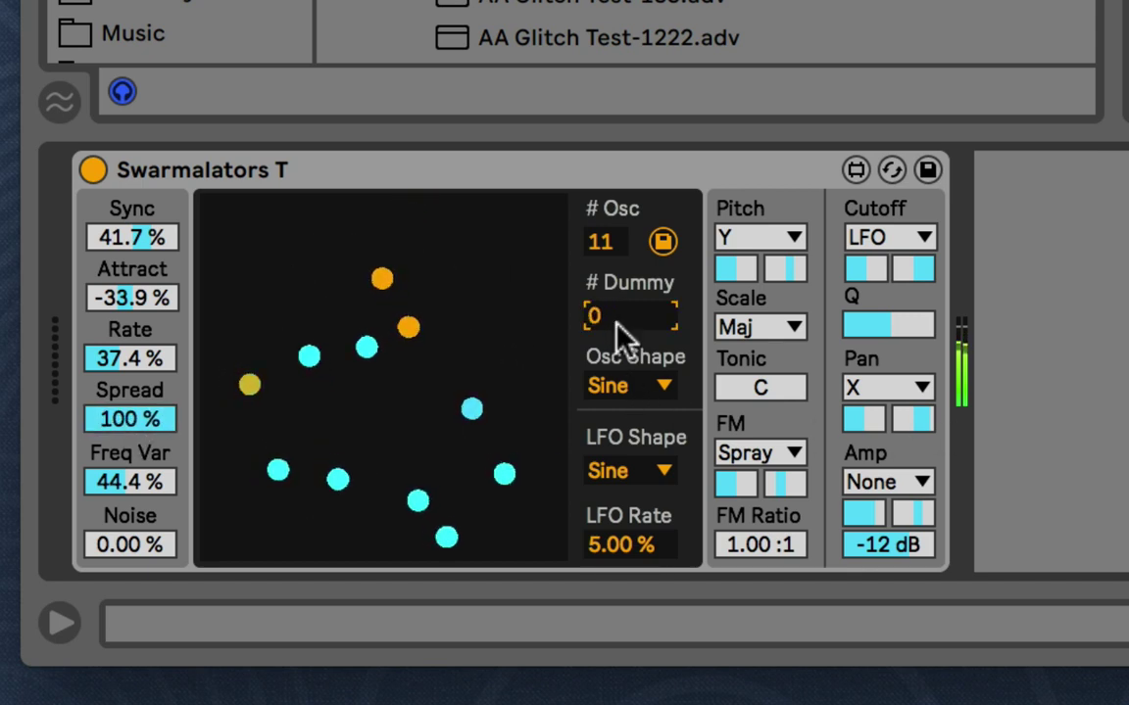
mouse_move(128, 420)
mouse_down()
mouse_move(127, 482)
mouse_move(127, 413)
mouse_up()
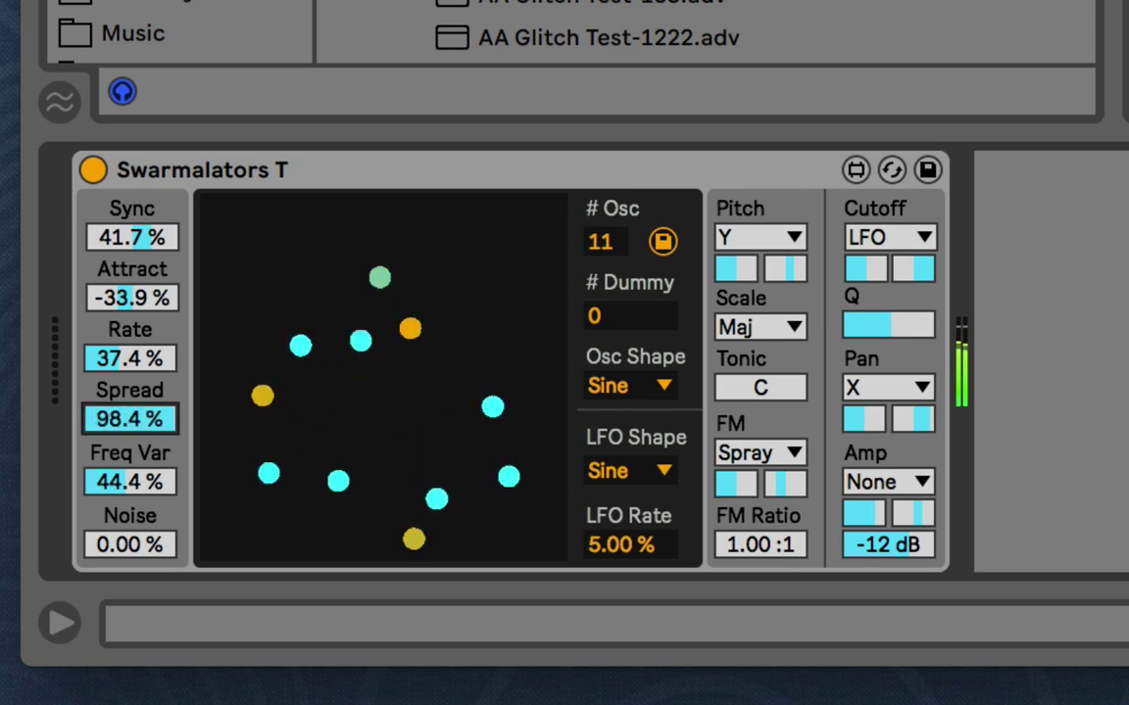
mouse_move(127, 465)
mouse_down()
mouse_move(127, 413)
mouse_move(128, 482)
mouse_up()
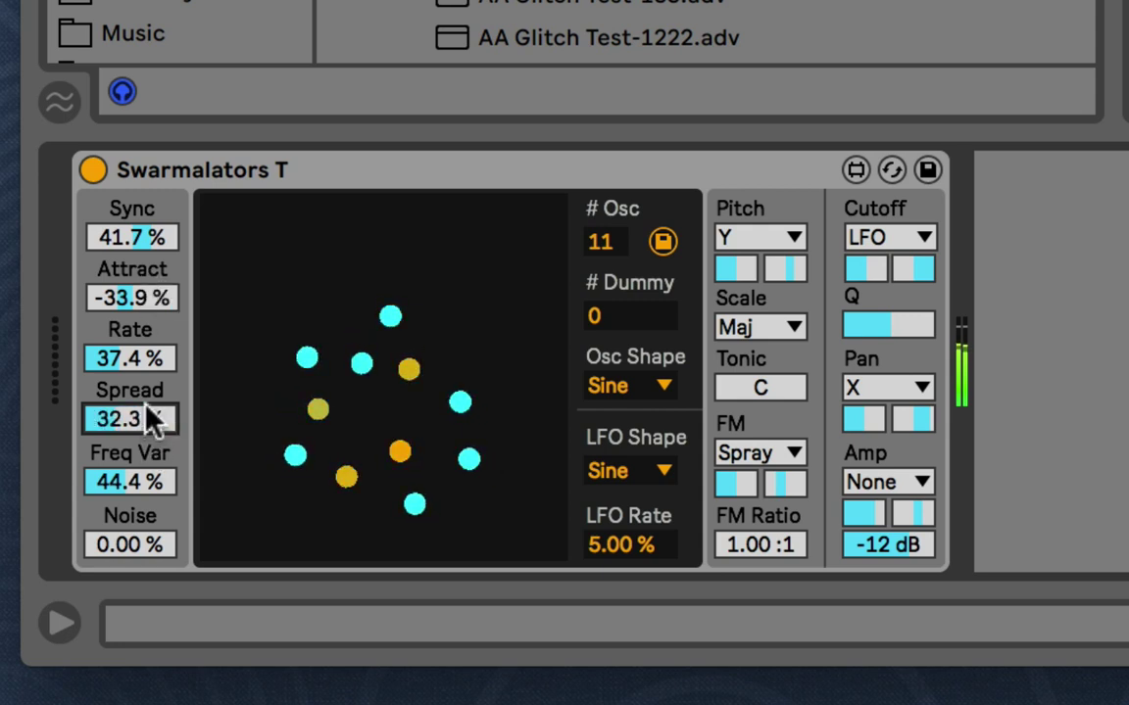
drag(145, 405, 145, 429)
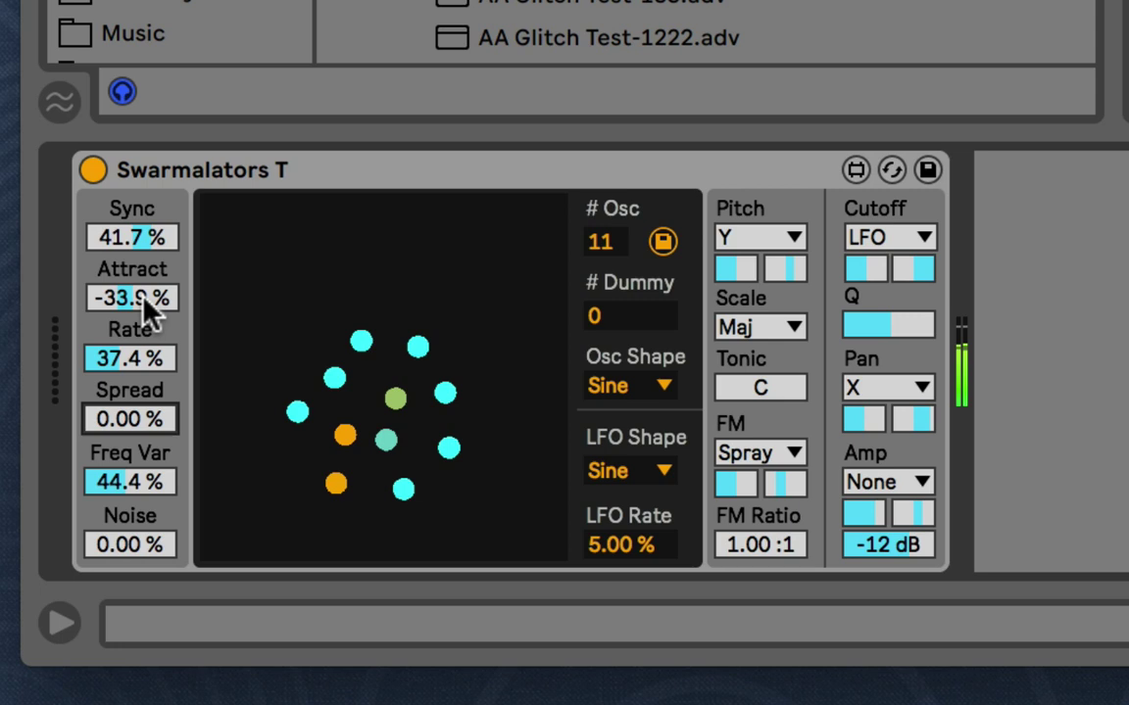
Try Freq Var at 0 % and 91.3 %, and leave it at 35.4 %.
drag(106, 487, 106, 583)
mouse_move(106, 490)
mouse_down()
mouse_move(106, 436)
mouse_move(105, 468)
mouse_up()
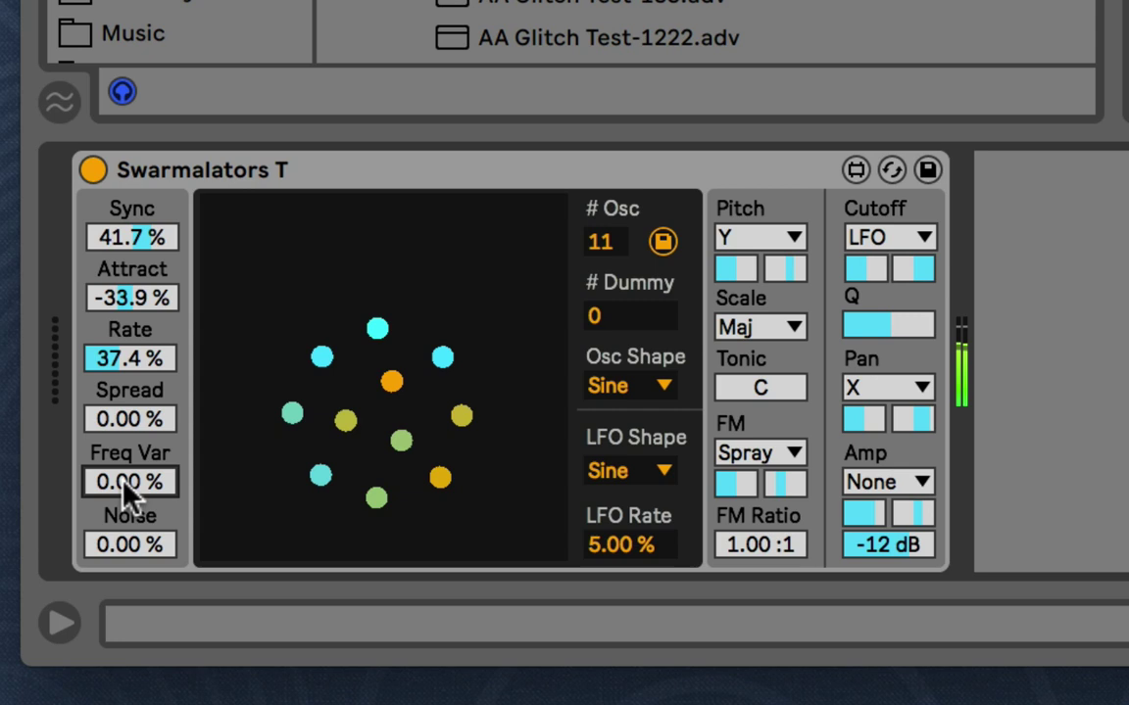
drag(122, 482, 121, 416)
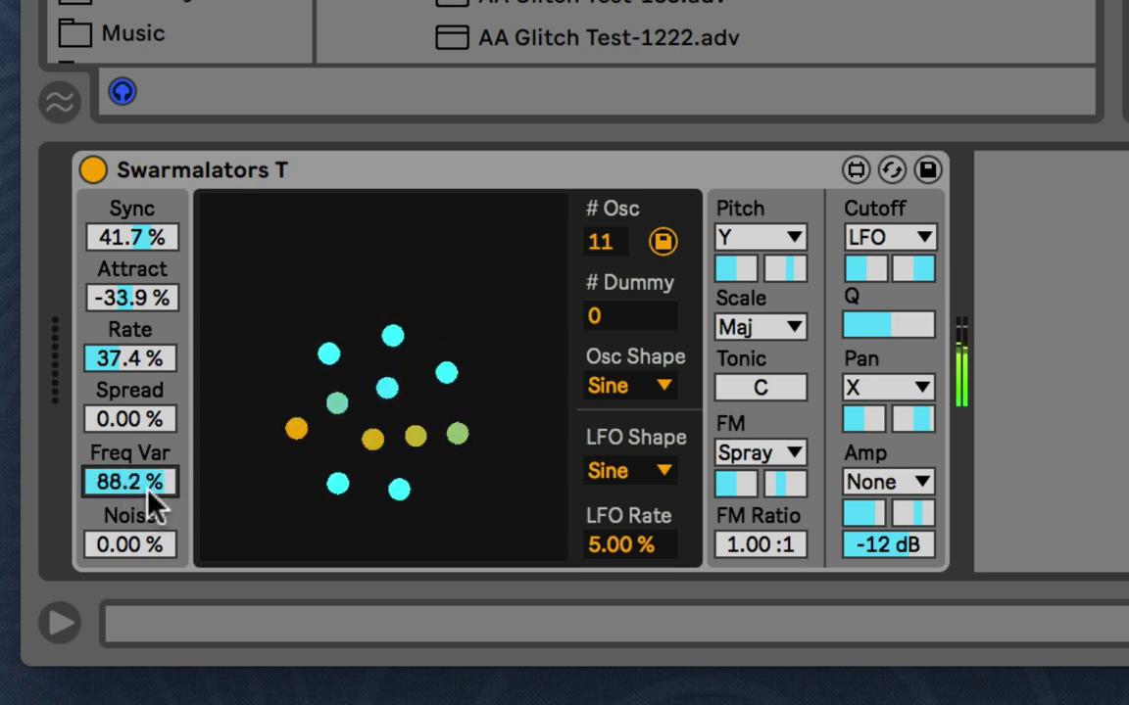
drag(147, 490, 151, 519)
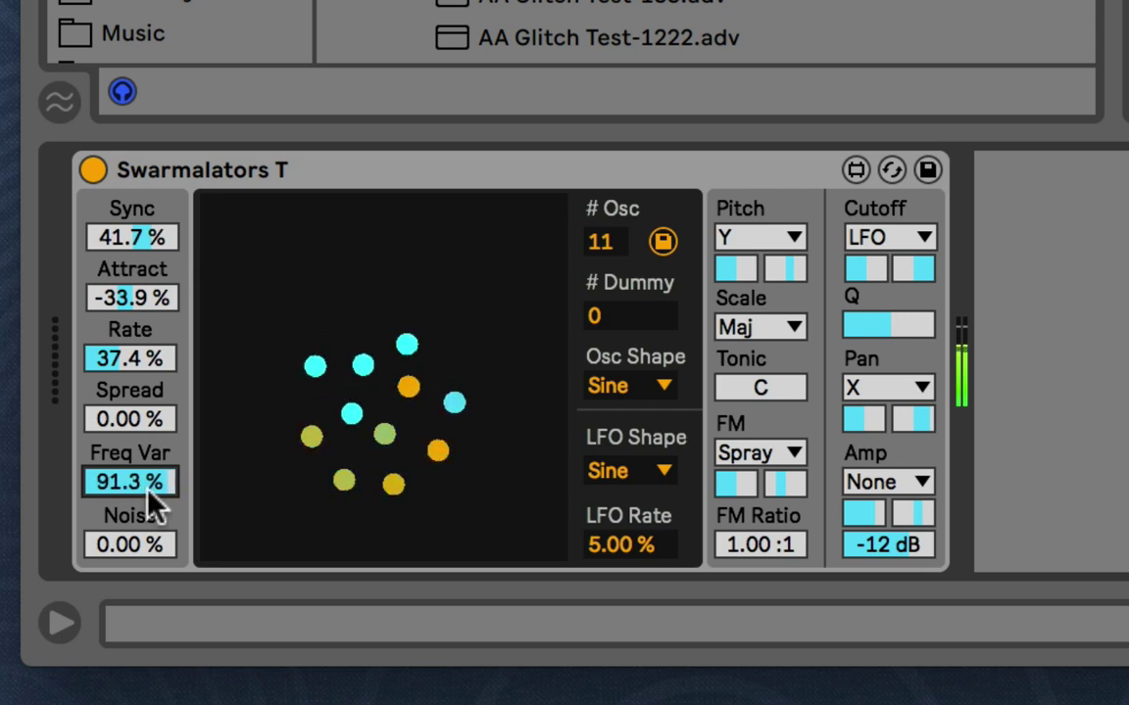
click(142, 245)
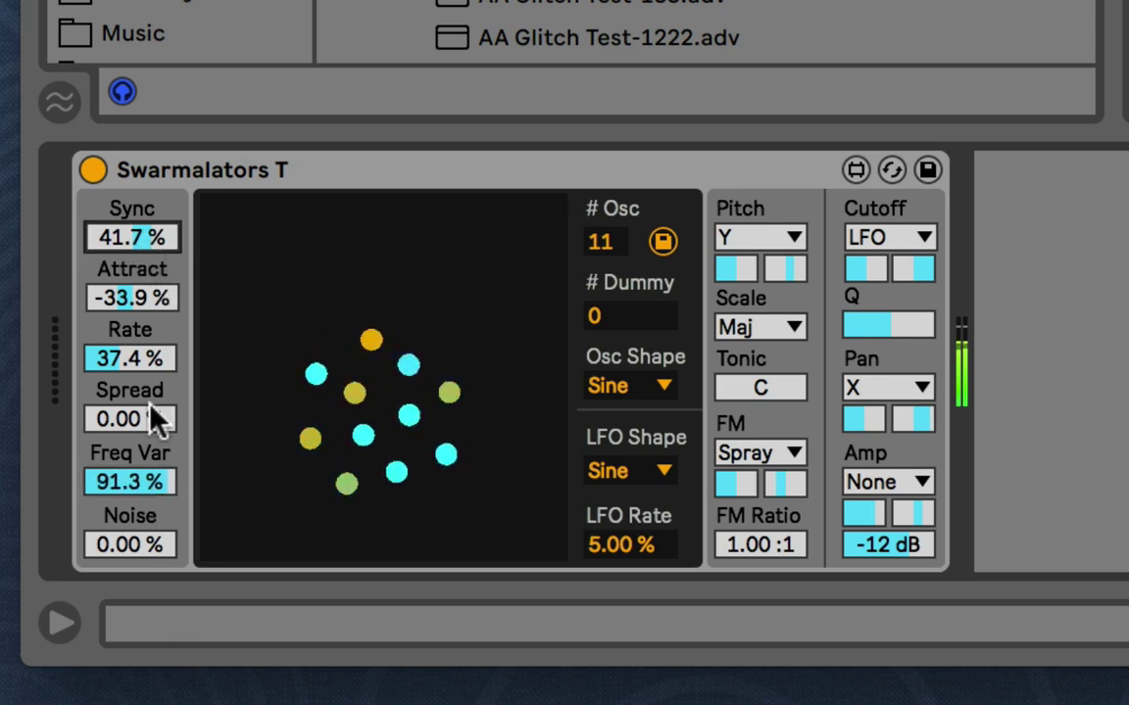
drag(125, 486, 126, 596)
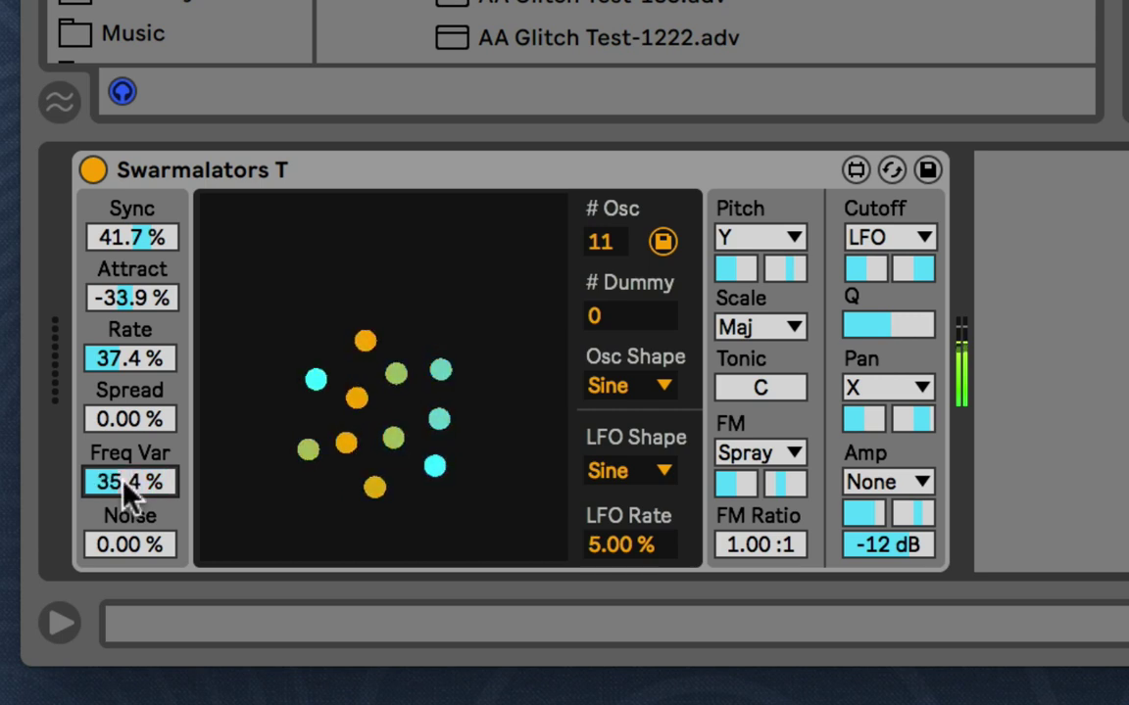
Try Freq Var at 2.36 % and then at 66.9 %.
drag(170, 248, 170, 248)
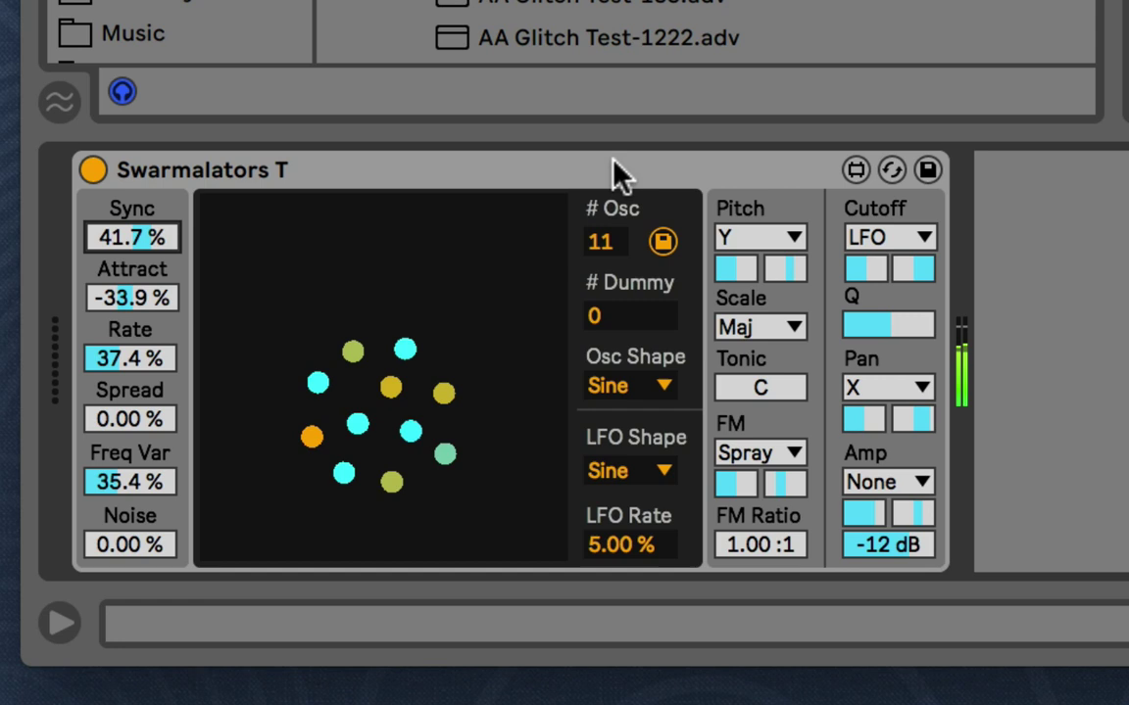
mouse_move(132, 485)
mouse_down()
mouse_move(132, 377)
mouse_move(127, 508)
mouse_move(127, 480)
mouse_up()
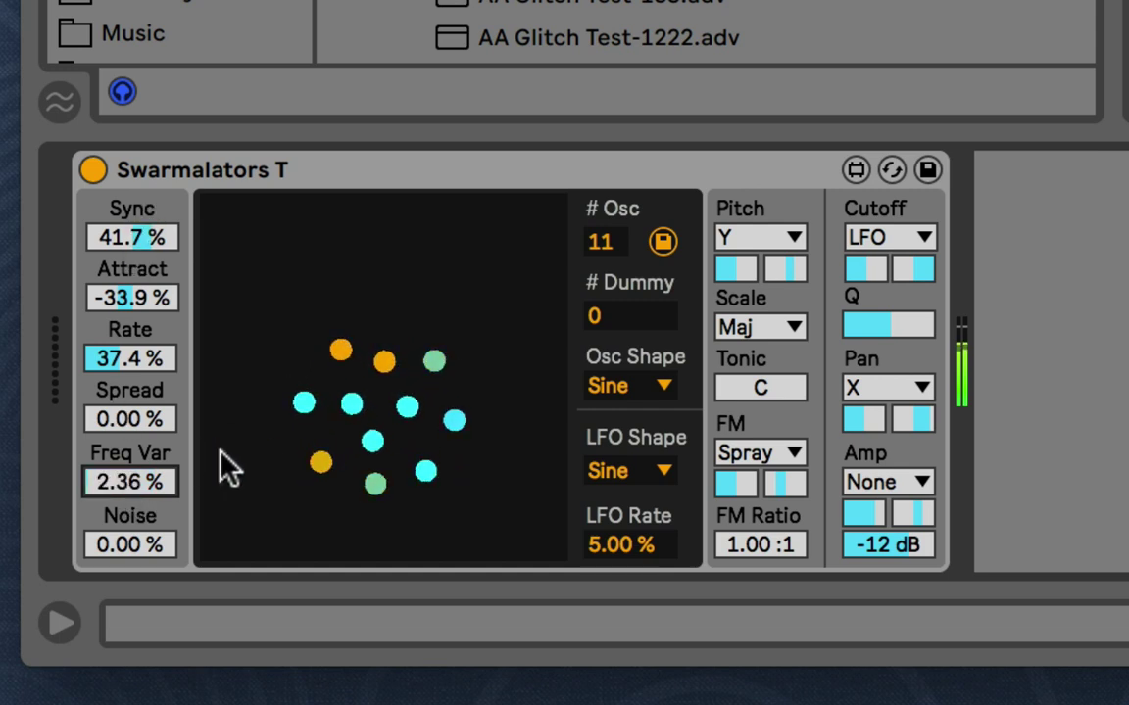
drag(128, 483, 125, 458)
Set Attract to -41.7 % and reset Freq Var to 0 %.
mouse_move(112, 296)
mouse_down()
mouse_move(111, 316)
mouse_move(114, 300)
mouse_up()
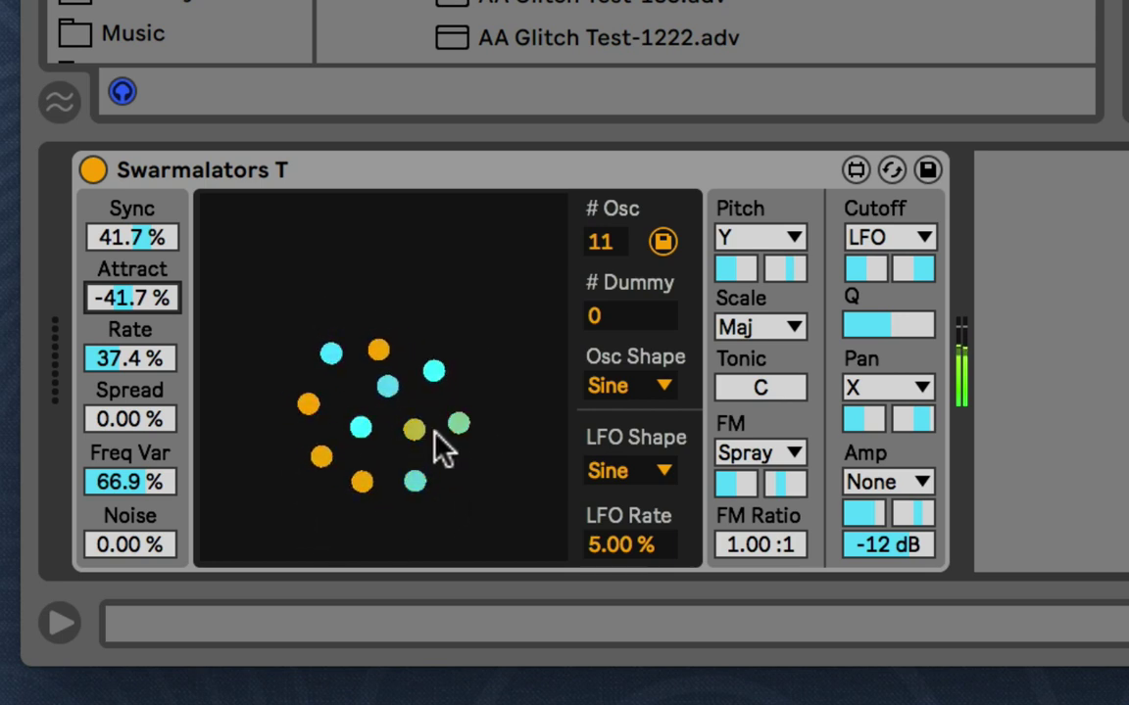
double_click(121, 481)
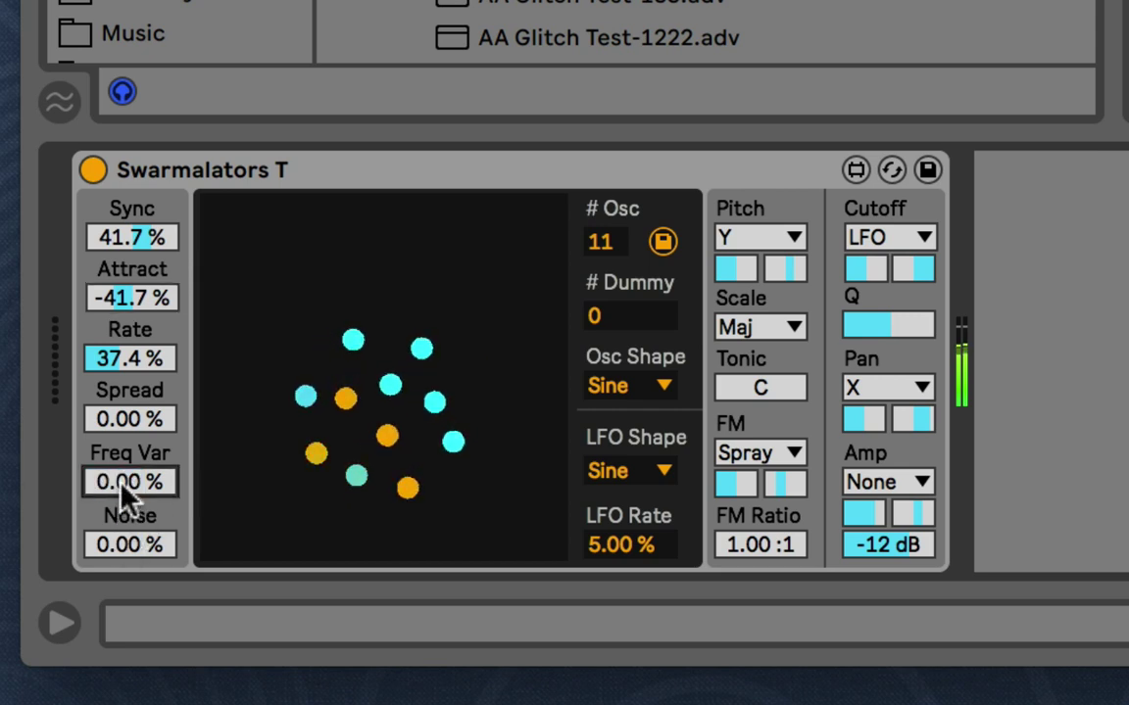
mouse_move(121, 539)
mouse_down()
mouse_move(120, 518)
mouse_move(120, 541)
mouse_up()
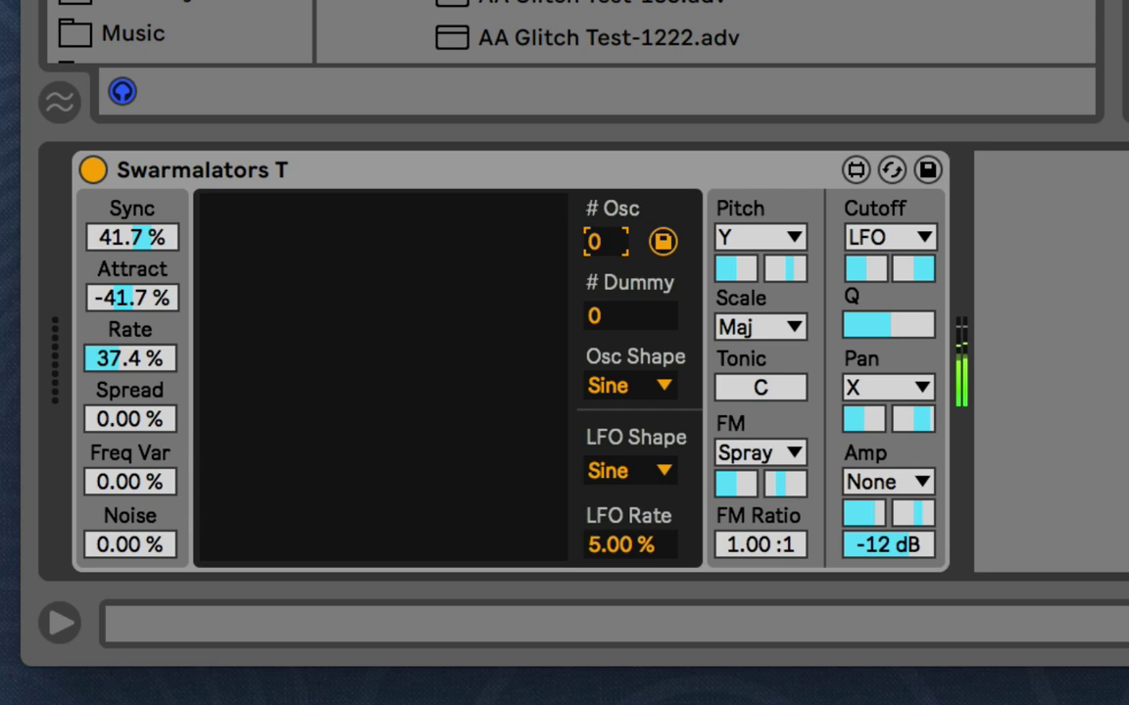
Raise the oscillator count to 3 and step it back down to 0.
drag(601, 241, 602, 184)
mouse_move(602, 241)
mouse_down()
mouse_move(602, 300)
mouse_move(605, 226)
mouse_move(604, 244)
mouse_up()
click(587, 247)
key(Up)
key(Up)
key(Up)
key(Down)
key(Down)
key(Down)
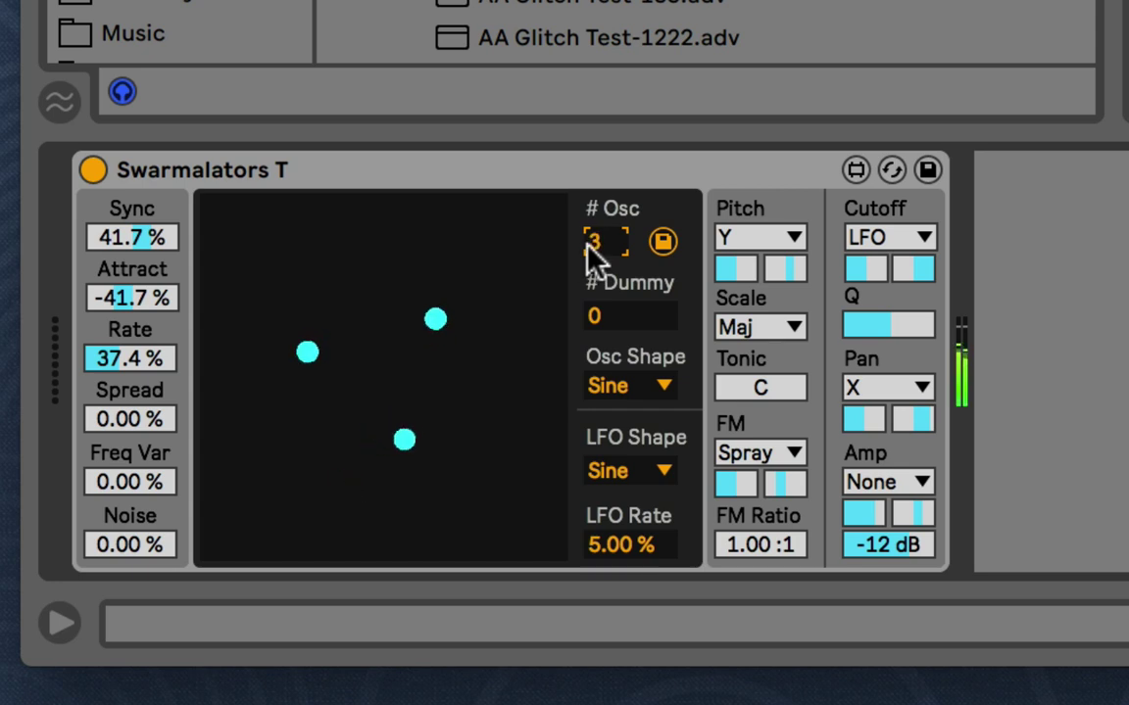
Raise the dummy count to 17, 41 and on to 46 while no sounding oscillators are active.
mouse_move(627, 315)
mouse_down()
mouse_move(627, 256)
mouse_move(632, 382)
mouse_move(632, 331)
mouse_up()
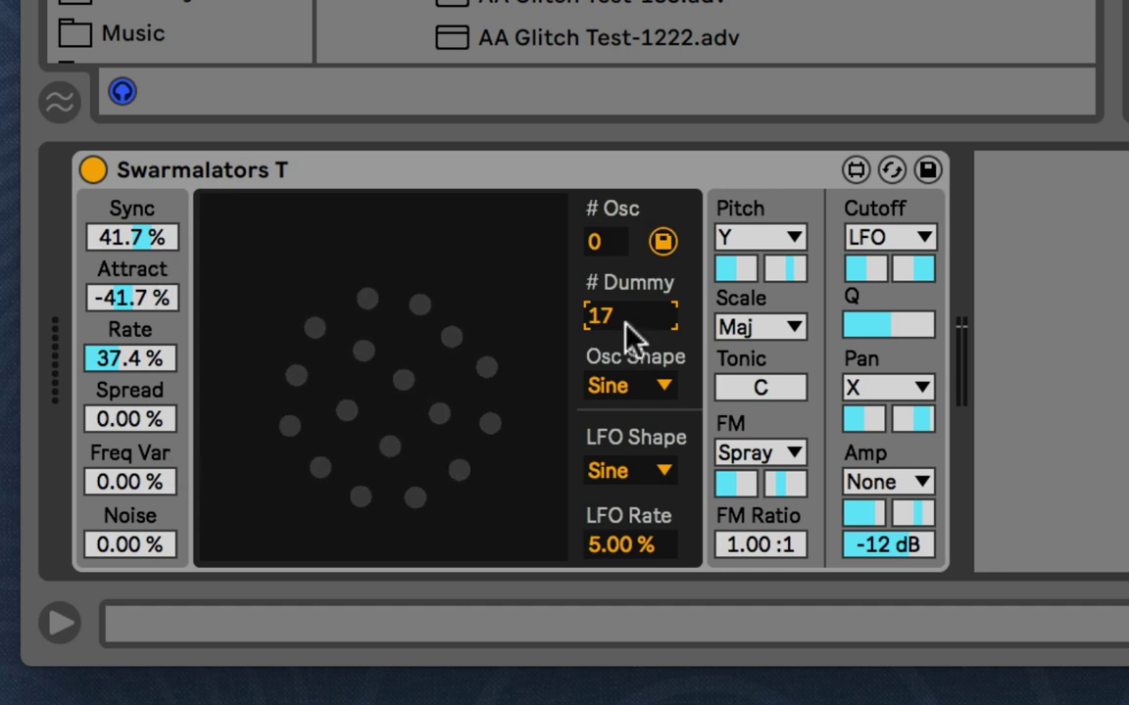
drag(625, 323, 625, 252)
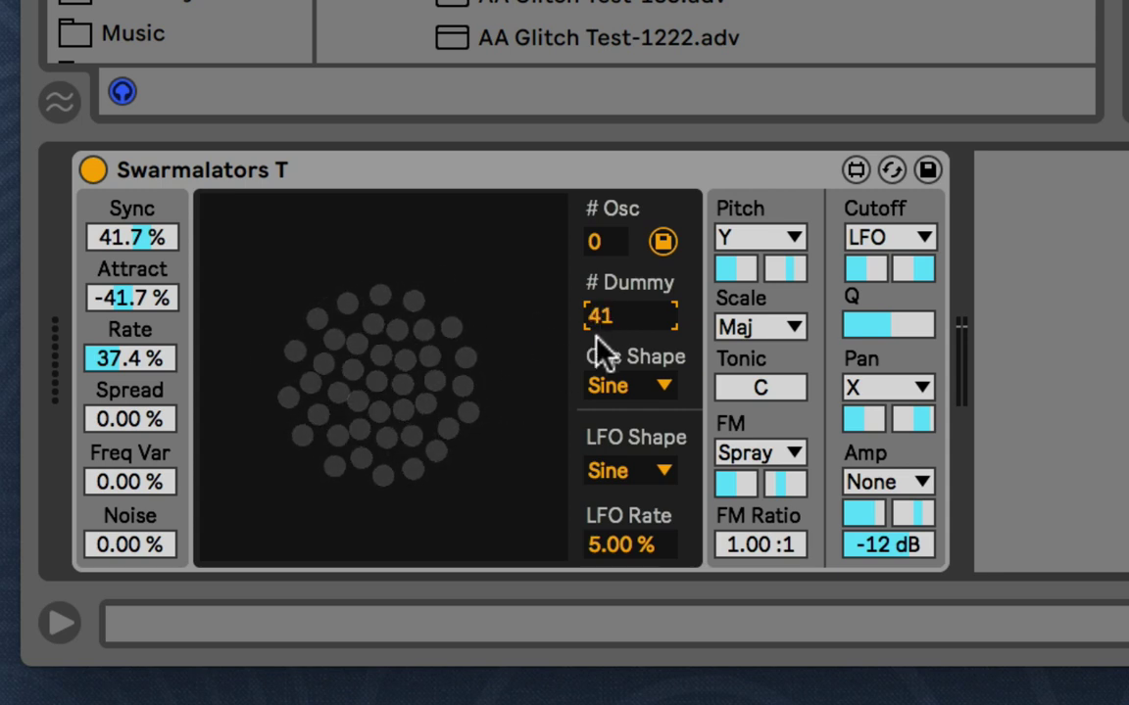
drag(630, 327, 621, 267)
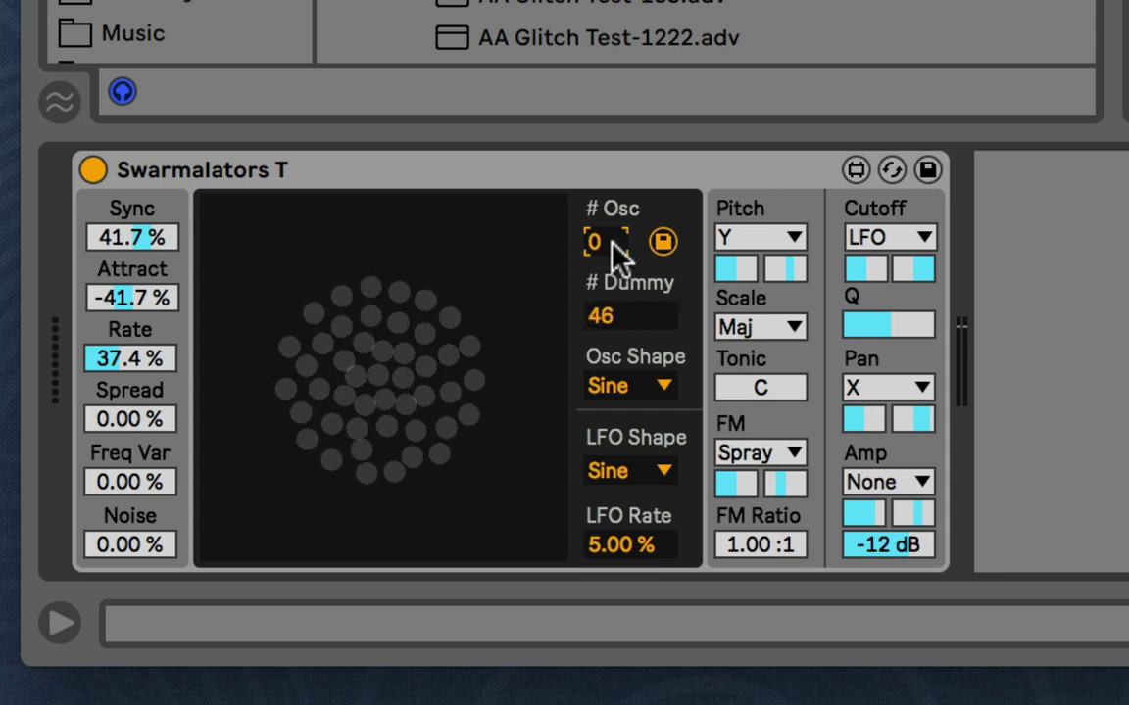
Set the oscillator count to 2 and the dummy count to 50, and nudge the swarm in the display.
key(Up)
key(Up)
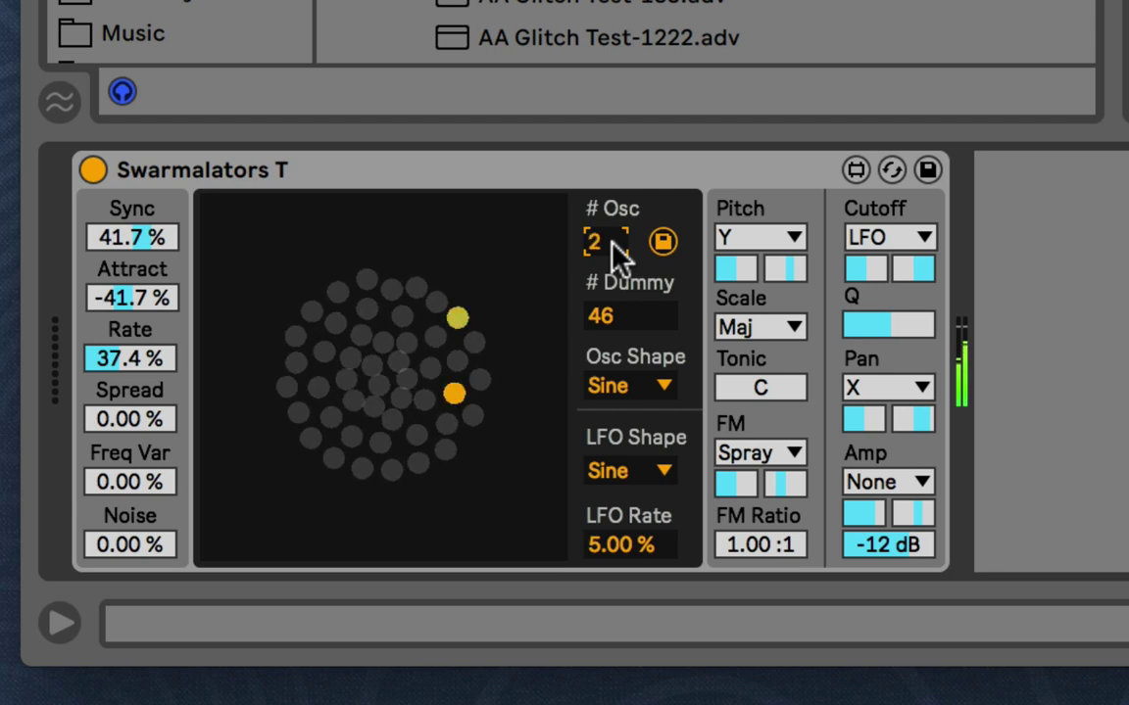
mouse_move(614, 297)
mouse_down()
mouse_move(614, 358)
mouse_move(618, 315)
mouse_up()
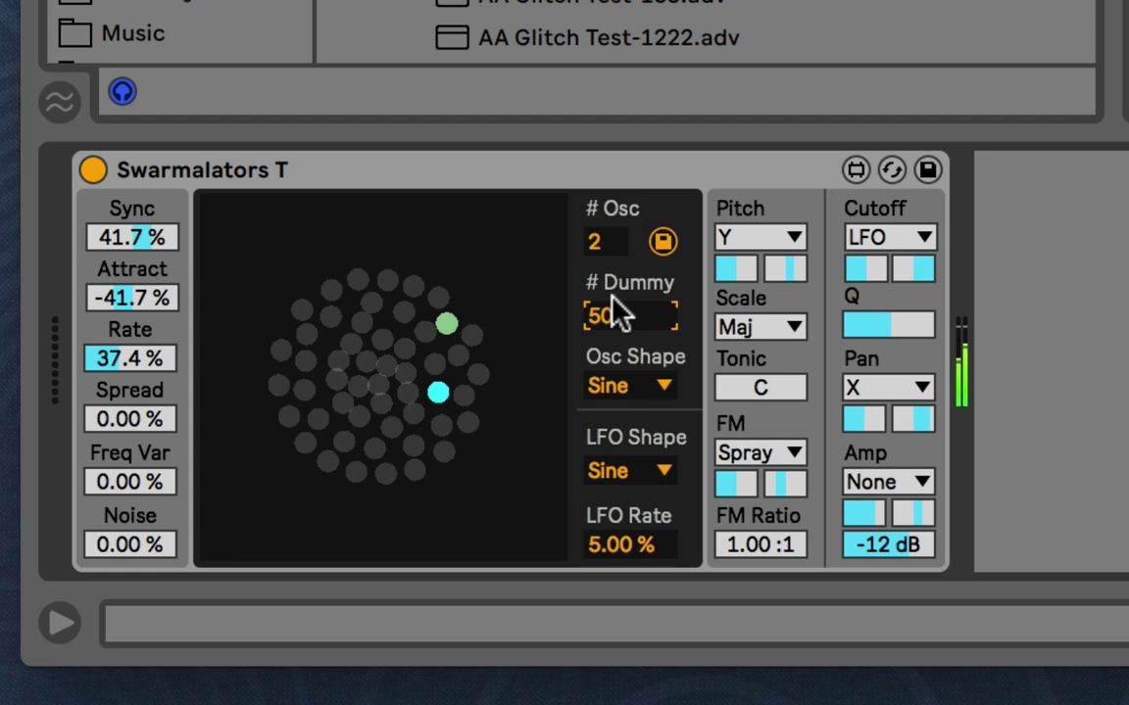
click(434, 366)
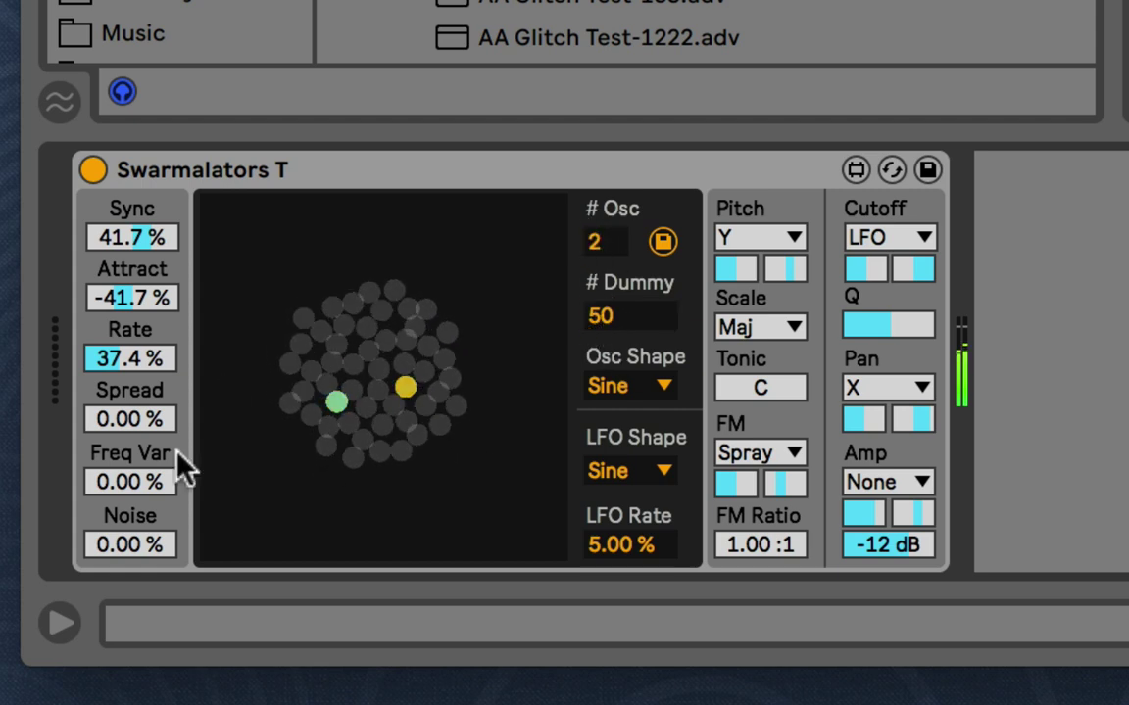
Configure the swarm with Freq Var 63.0 %, Attract -70.1 %, Sync 18.1 %, Rate 50.0 % and Spread 21.3 %.
drag(133, 496, 132, 447)
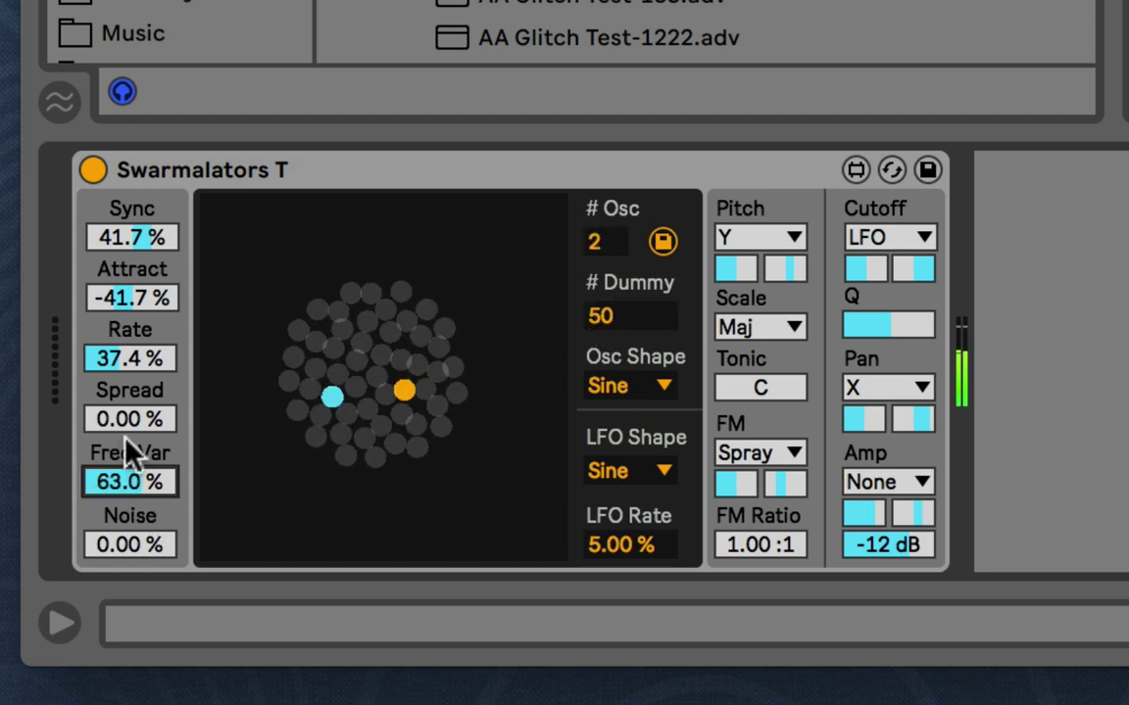
drag(138, 298, 138, 333)
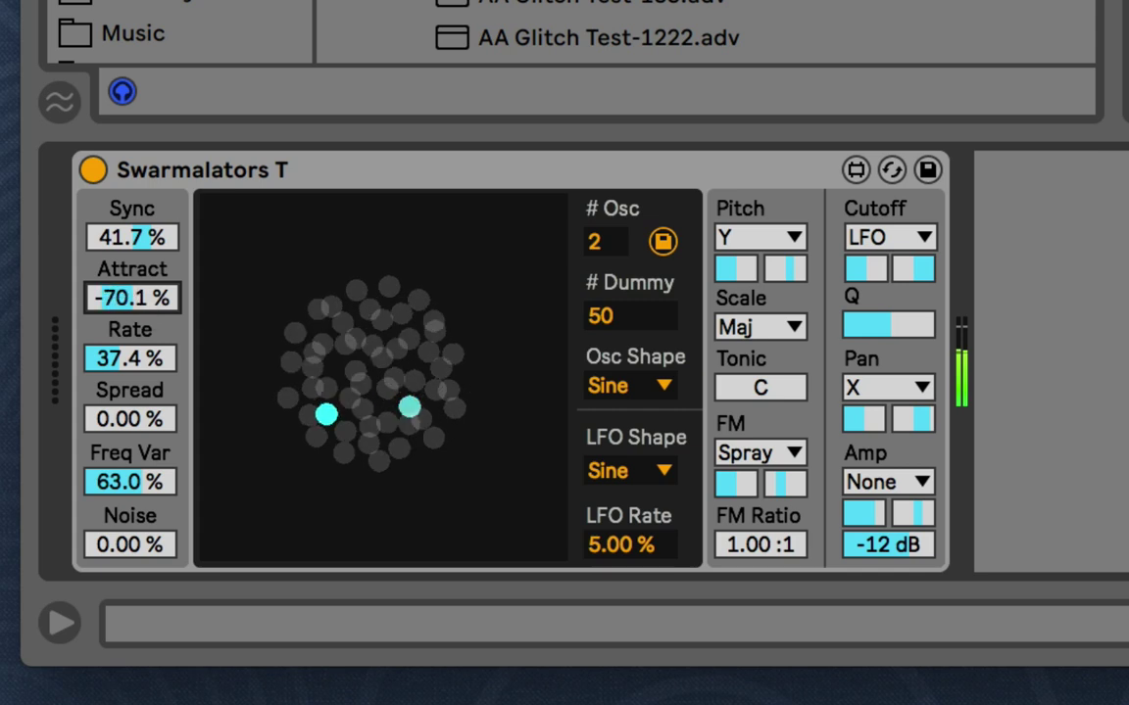
drag(141, 244, 142, 267)
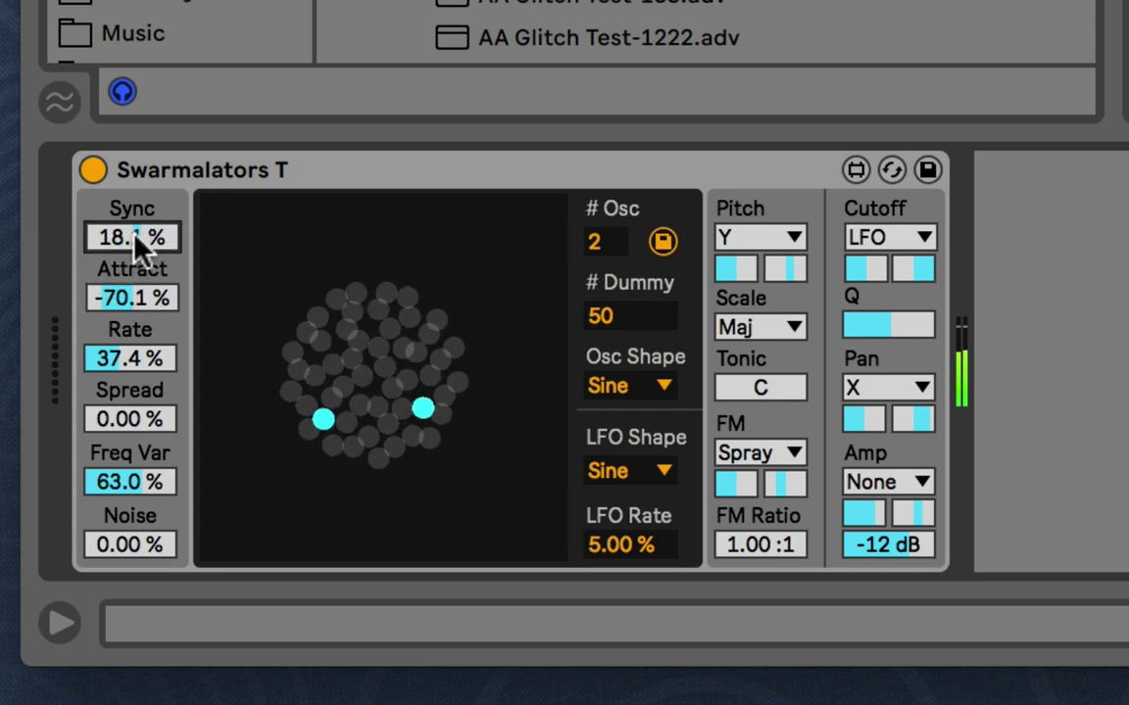
drag(133, 358, 133, 334)
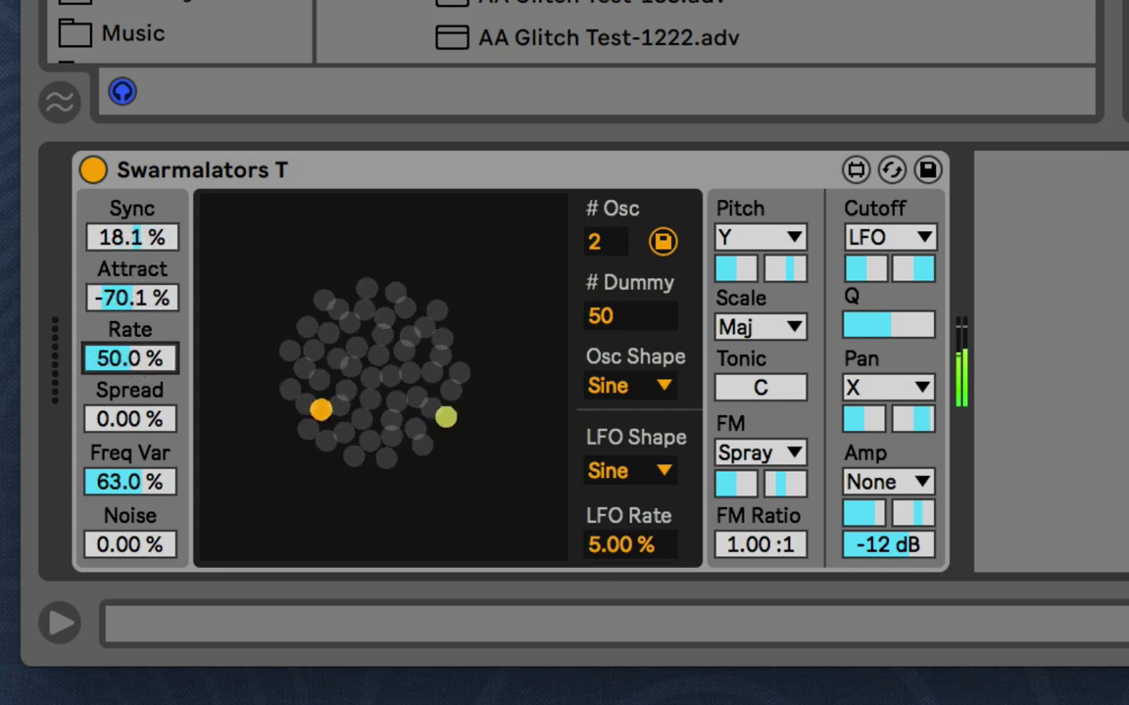
drag(156, 423, 156, 382)
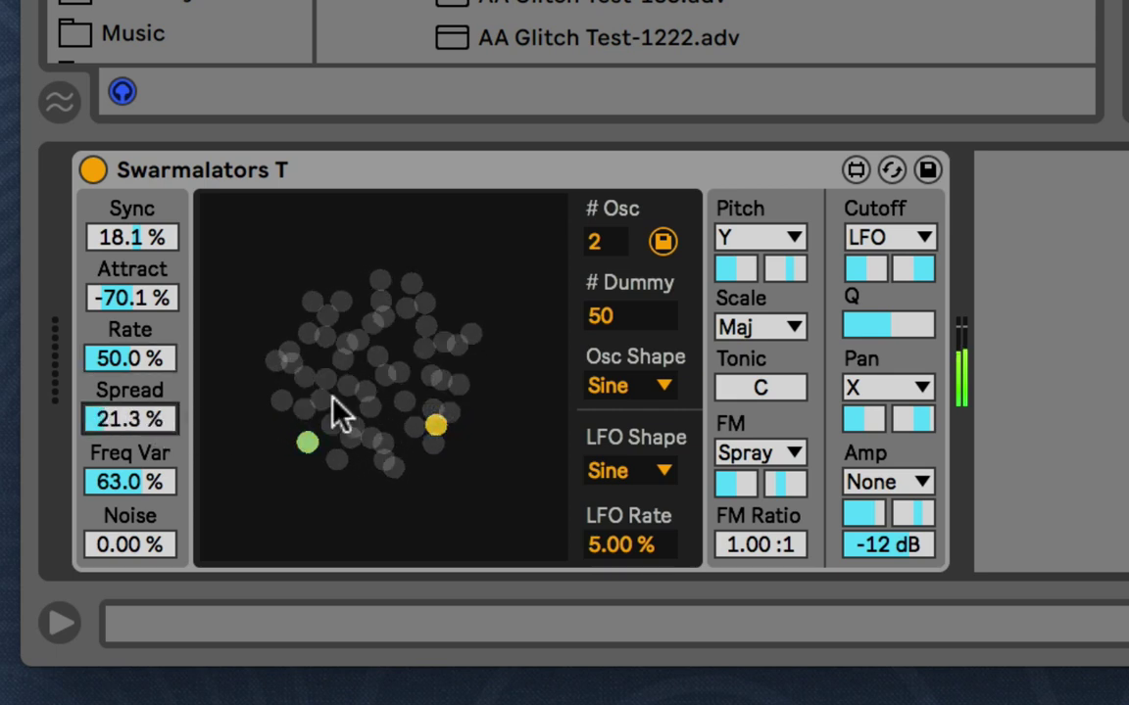
Reduce the dummy count to 6 and on to 0, keeping the two oscillators.
drag(605, 319, 605, 363)
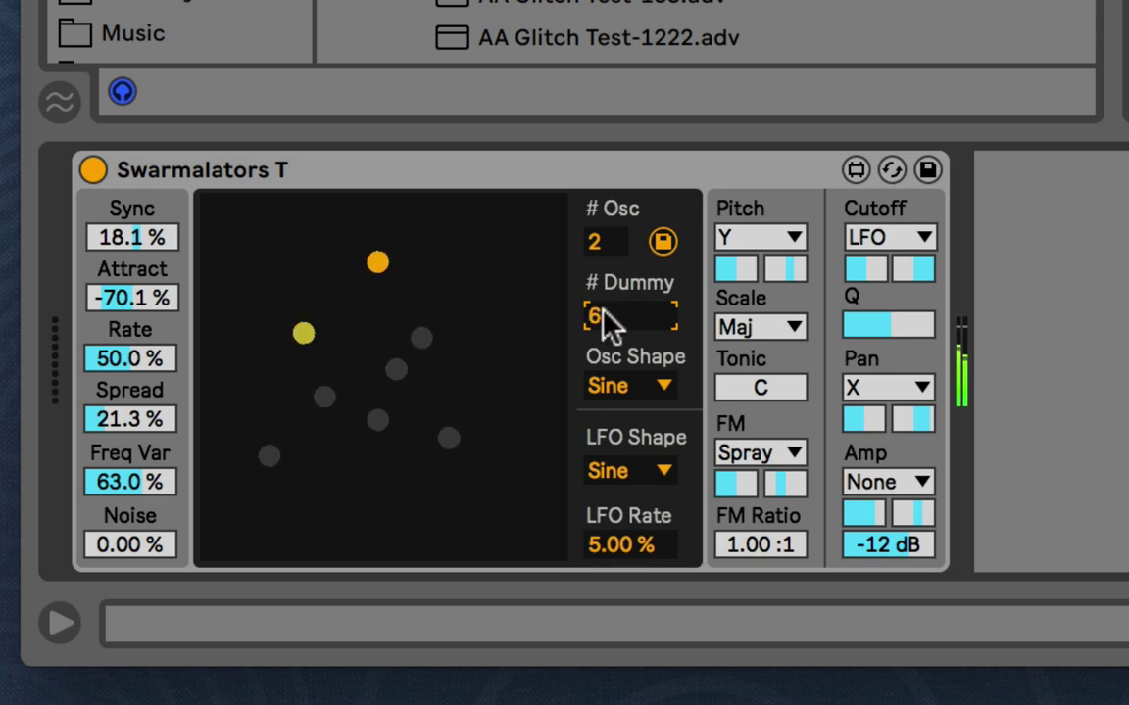
drag(610, 311, 609, 321)
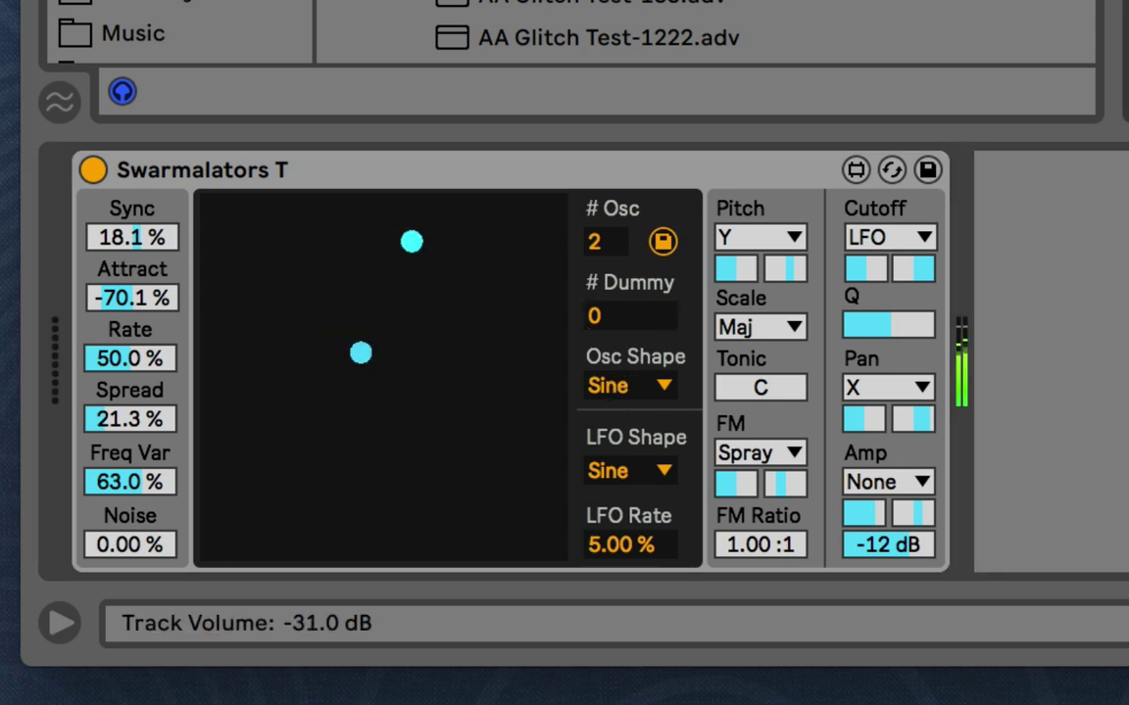
Audition the Osc Shape as Saw, Rect and Noise, and return it to Sine.
click(600, 390)
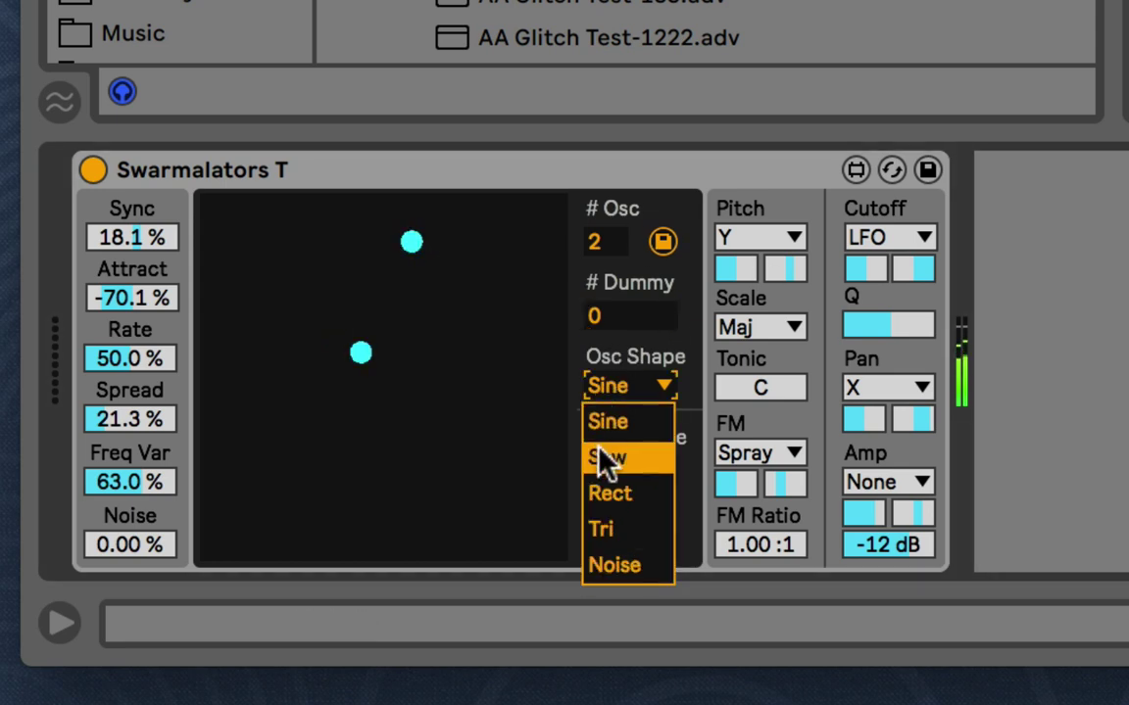
click(608, 456)
click(637, 398)
click(634, 495)
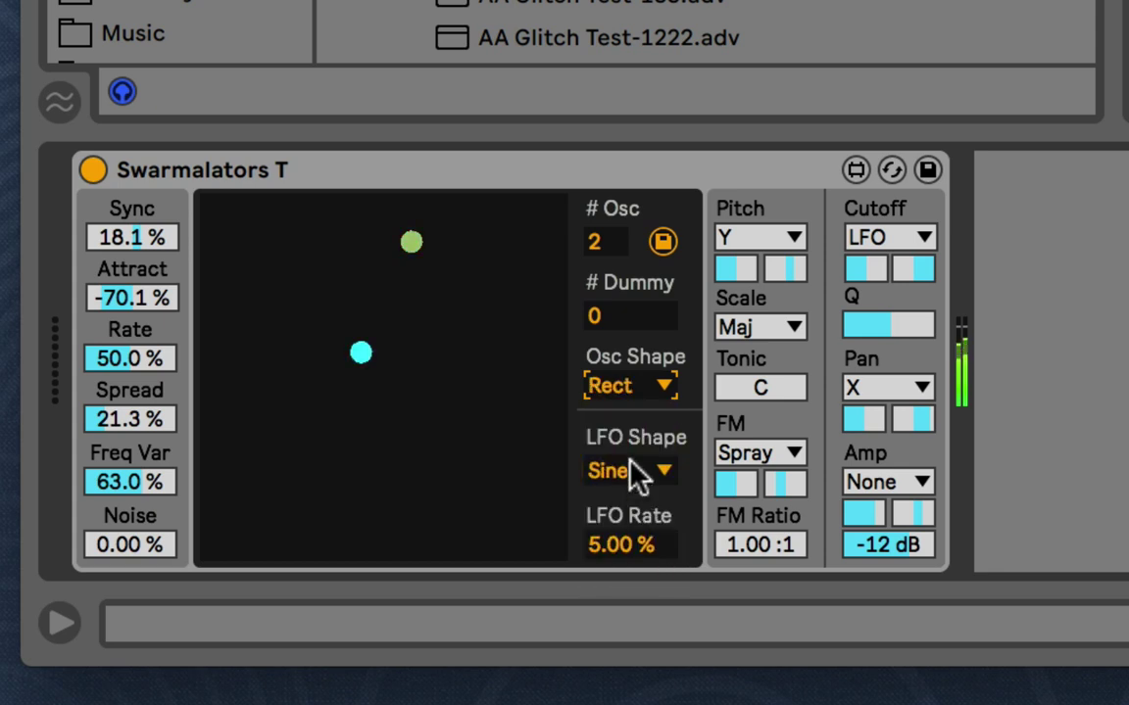
key(Down)
key(Down)
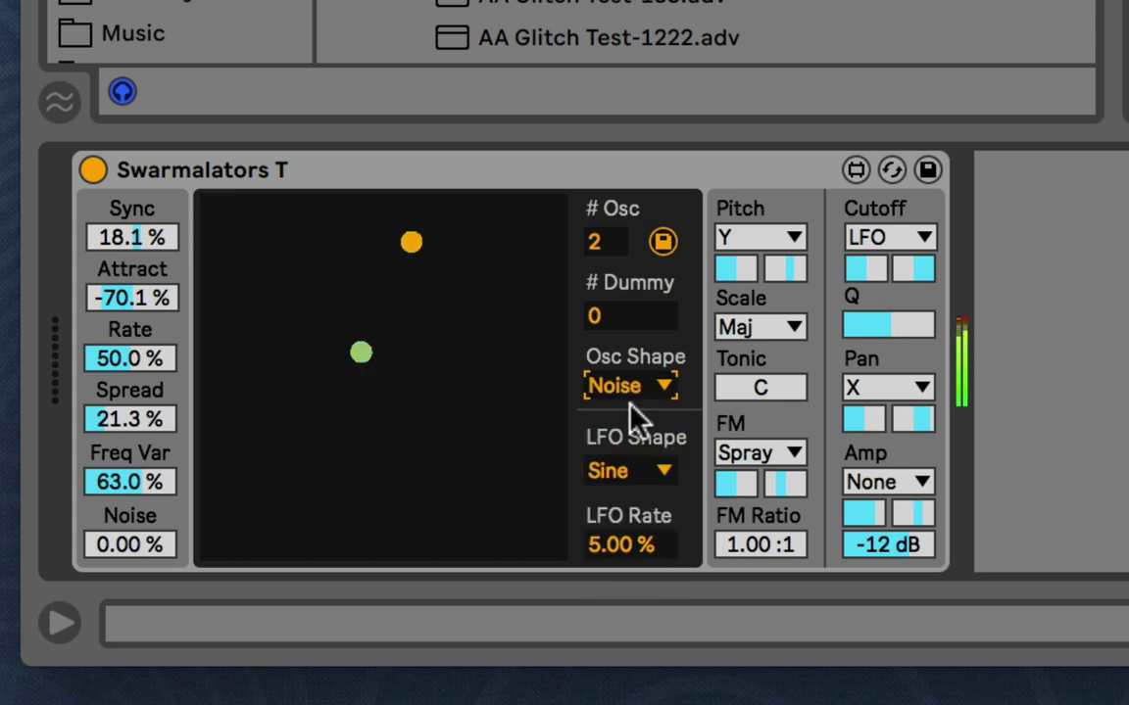
key(Up)
key(Up)
key(Up)
key(Up)
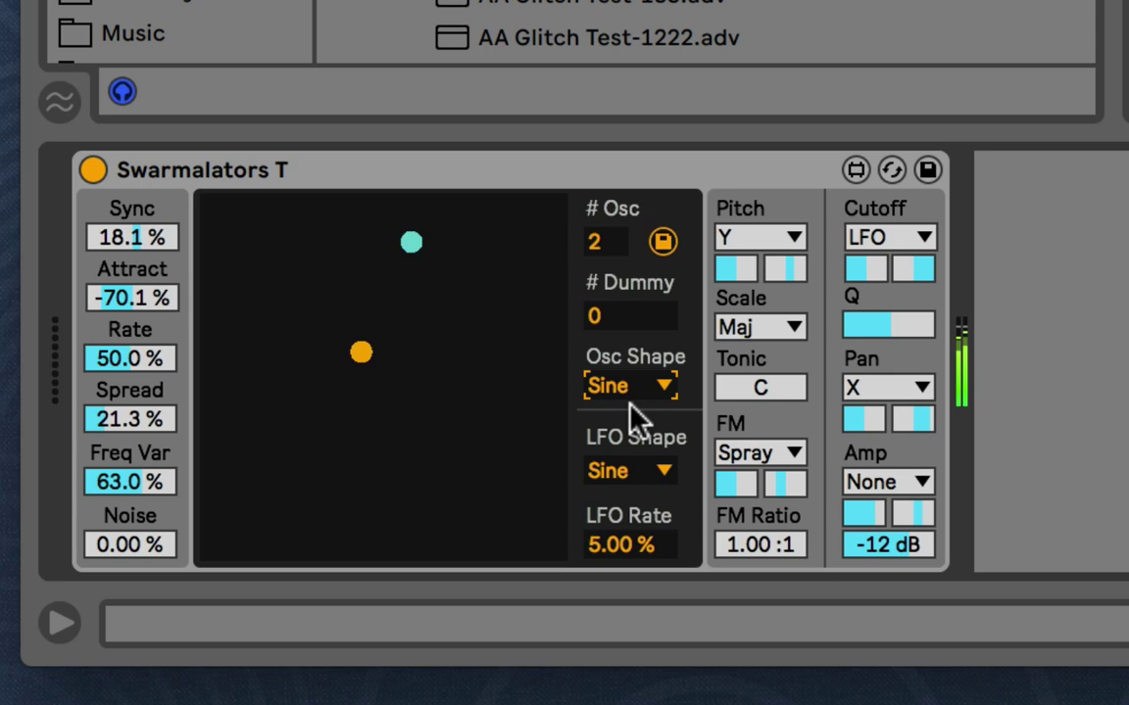
Switch the Osc Shape to Noise once more and back to Sine.
click(609, 391)
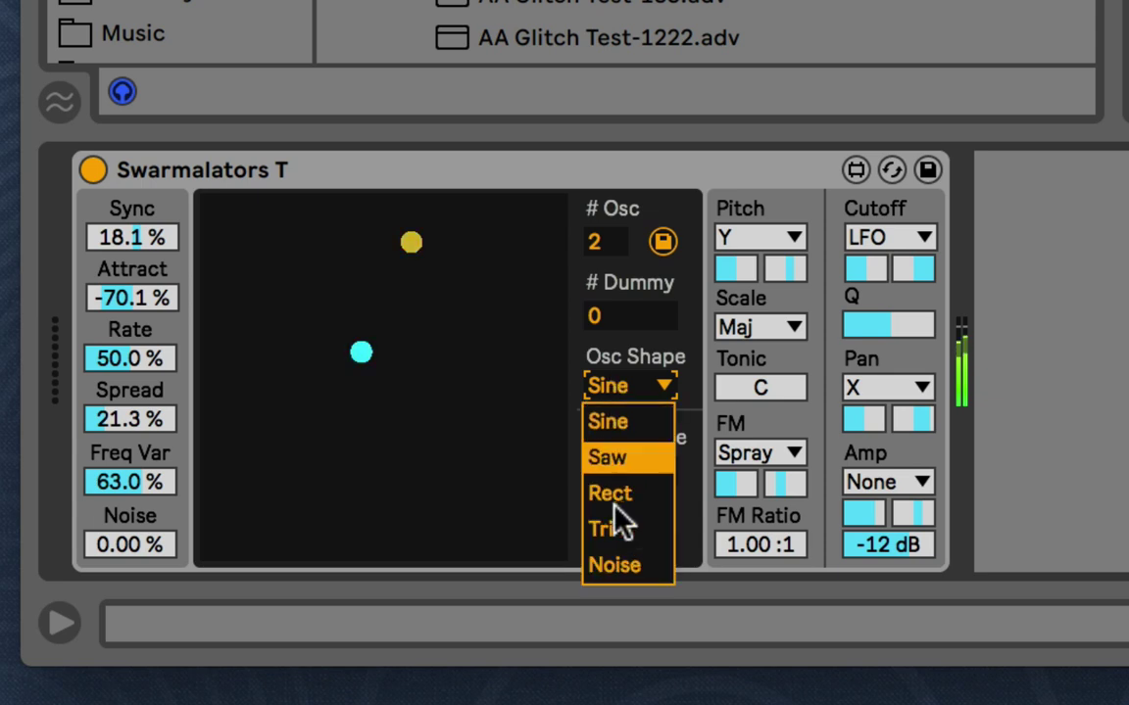
click(608, 565)
click(612, 394)
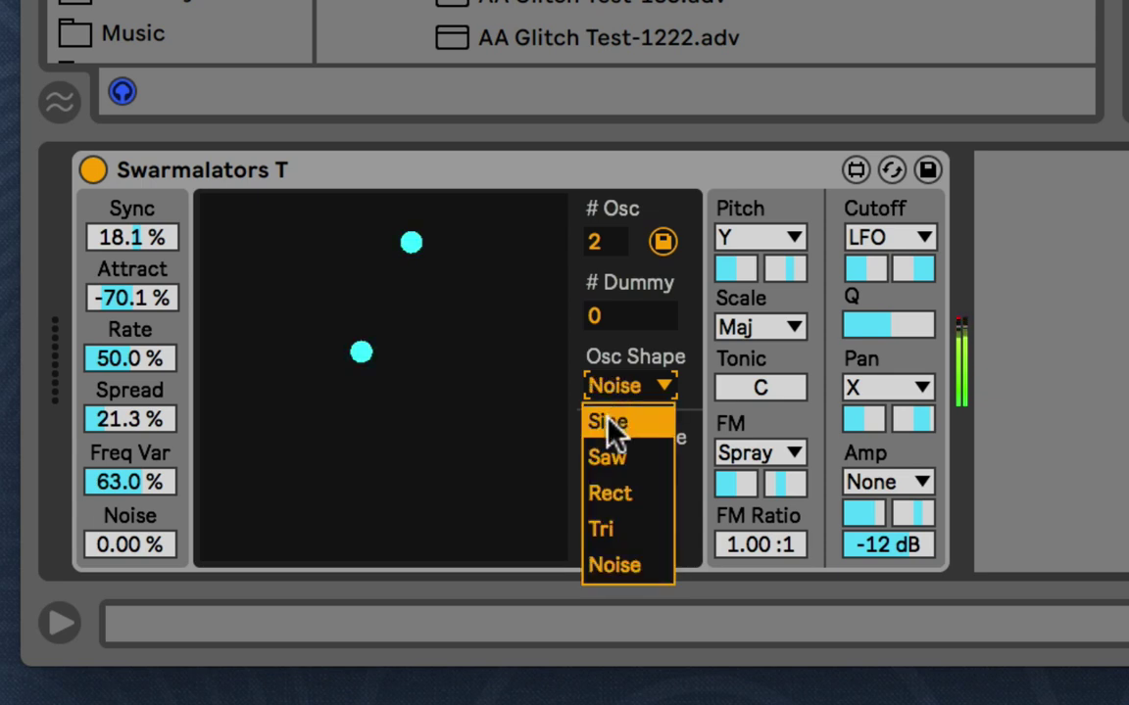
click(618, 419)
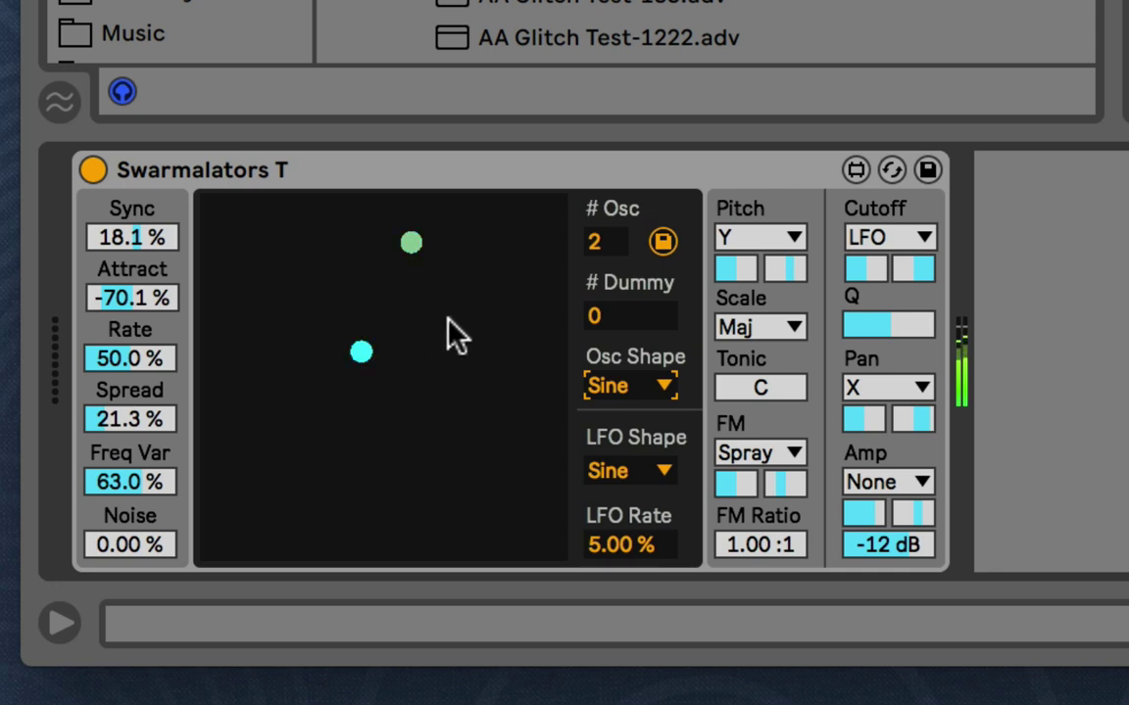
click(625, 474)
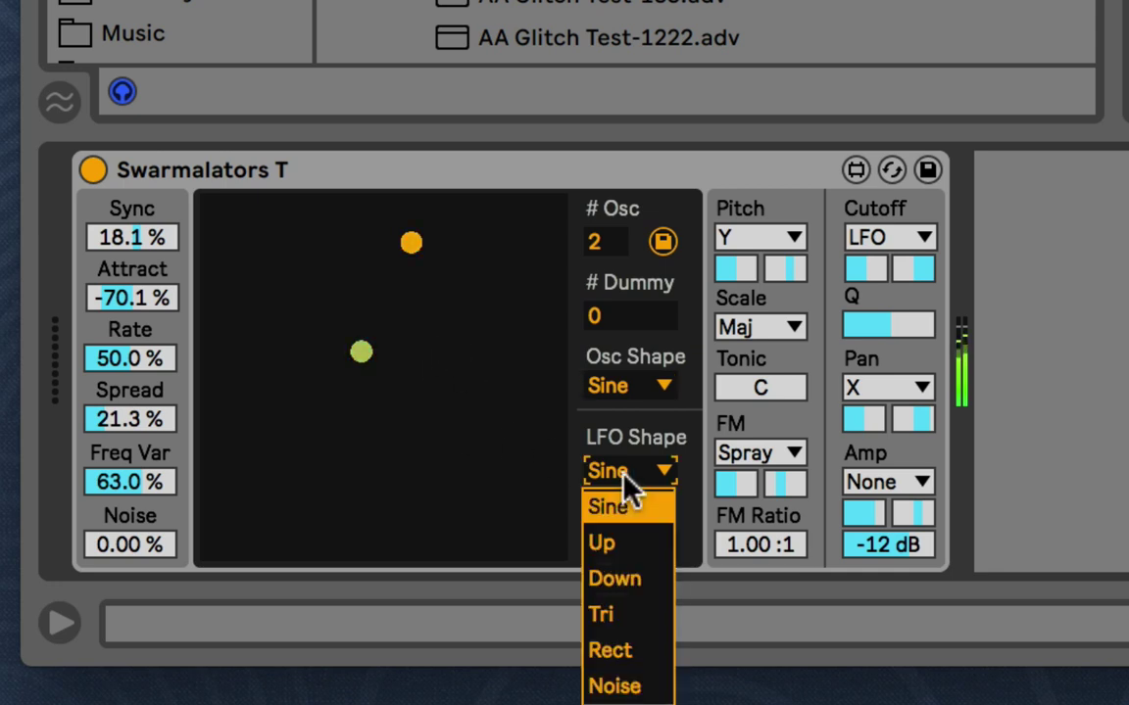
click(637, 449)
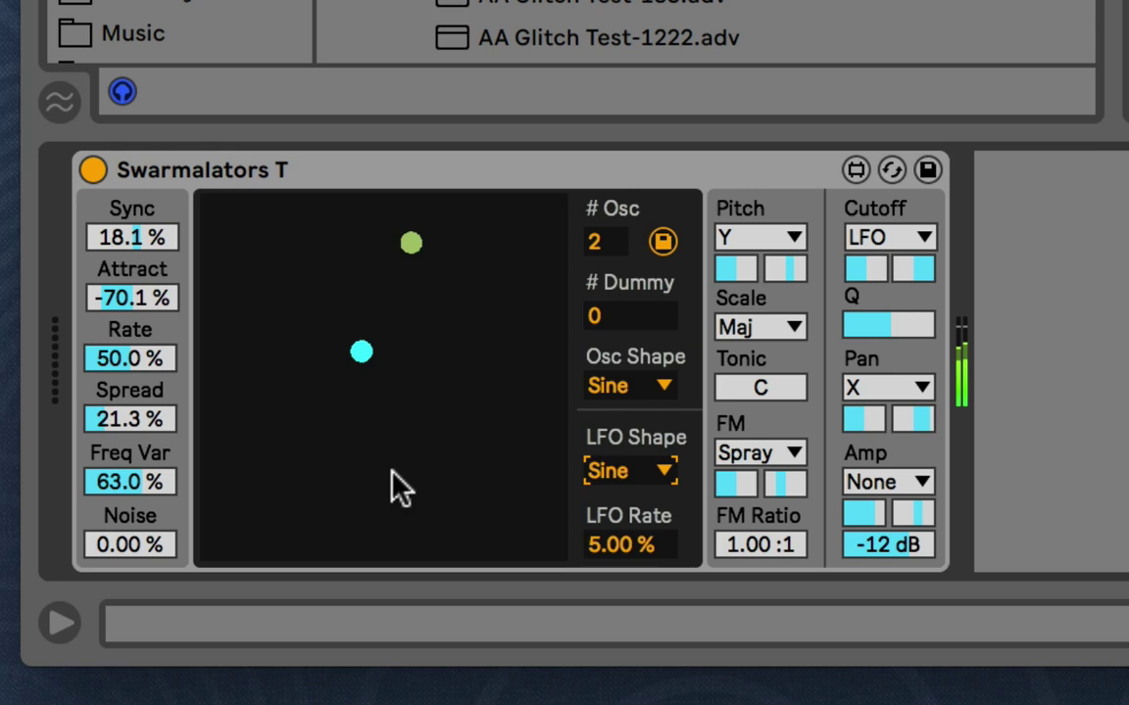
click(648, 468)
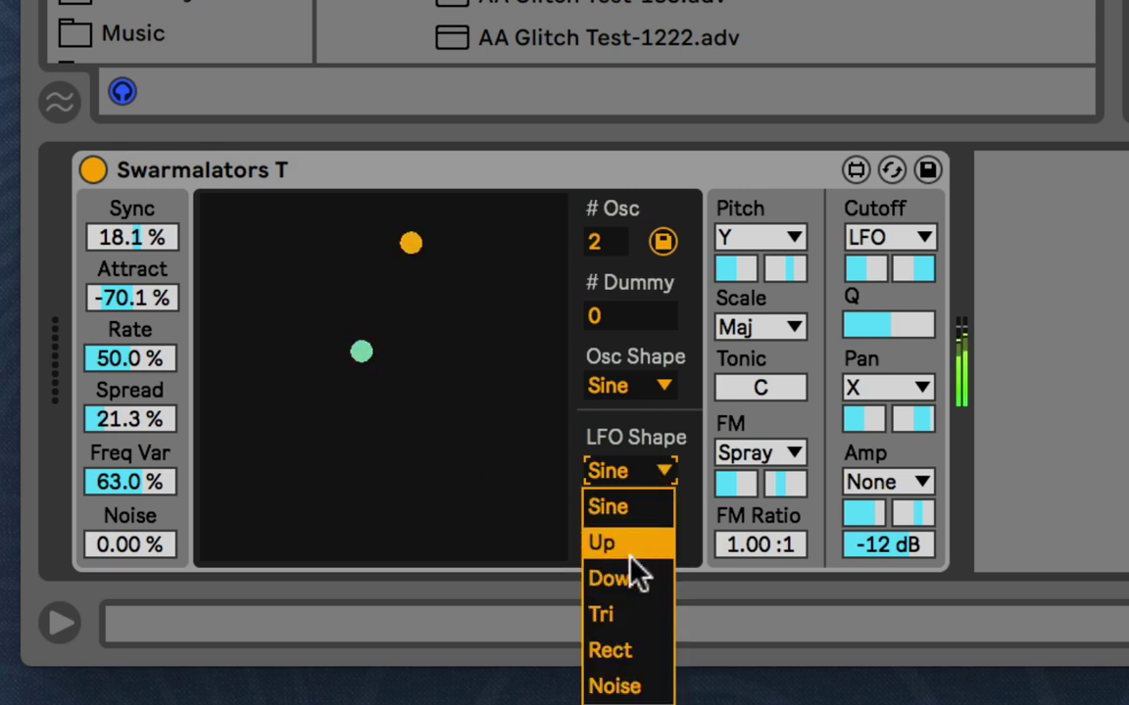
click(641, 452)
Try the LFO Shape as Up, Down and Rect, and return it to Sine.
click(641, 470)
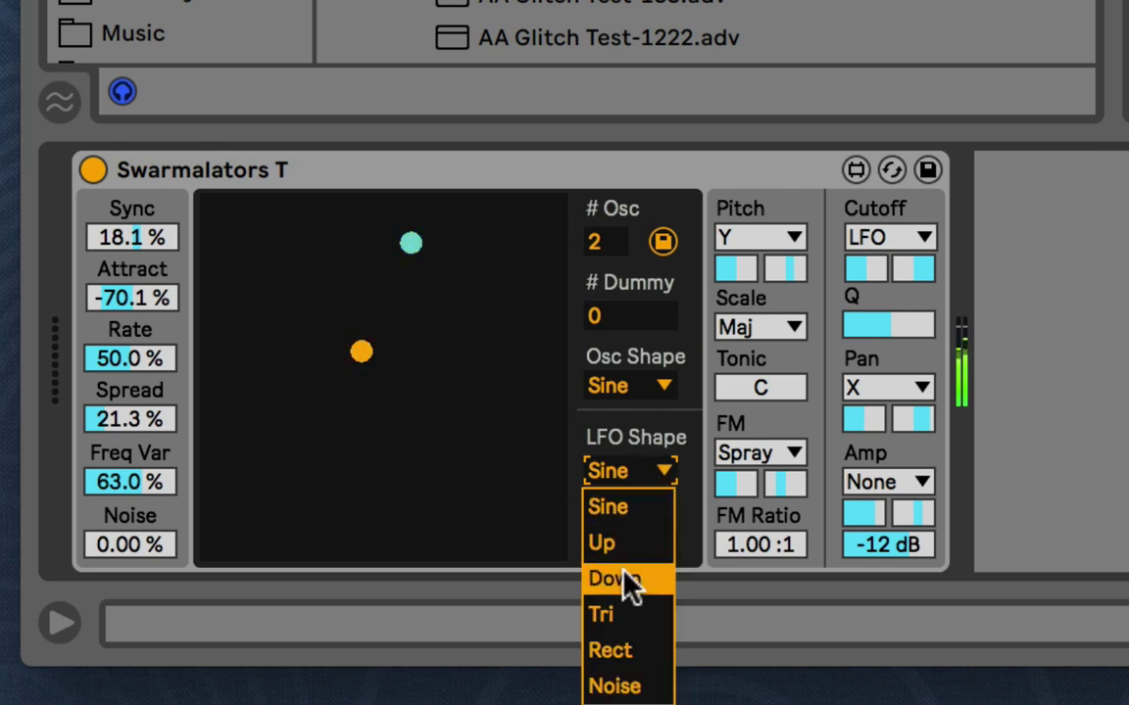
click(627, 544)
click(643, 470)
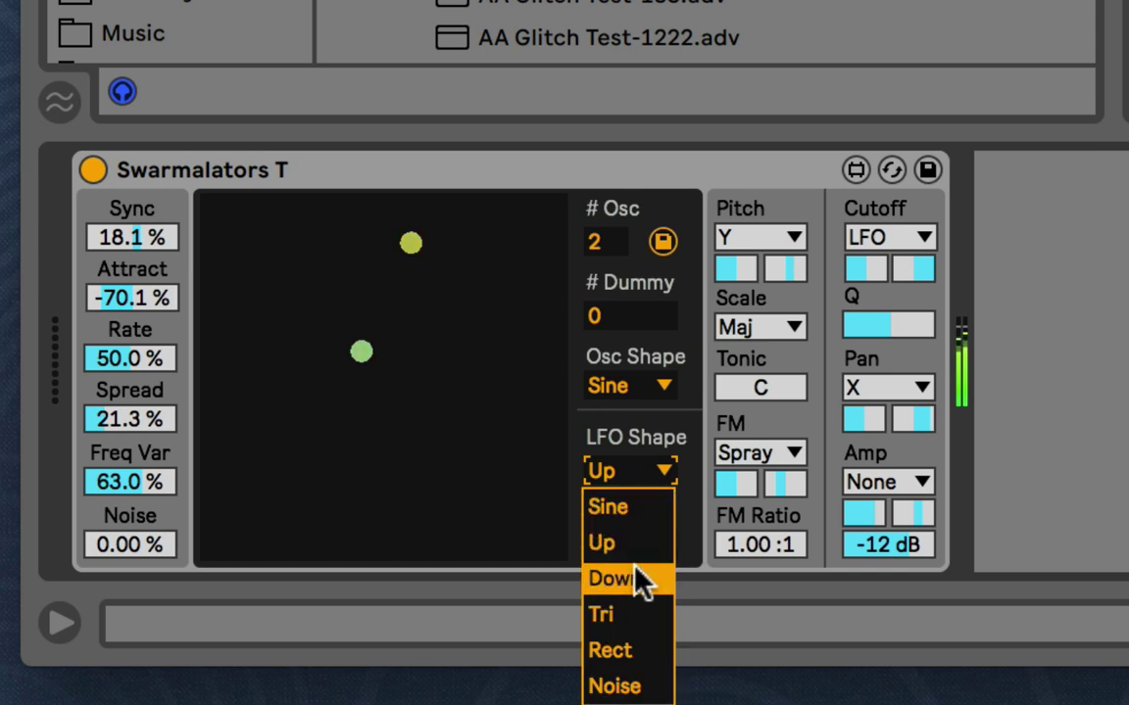
click(644, 578)
key(Down)
key(Down)
key(Down)
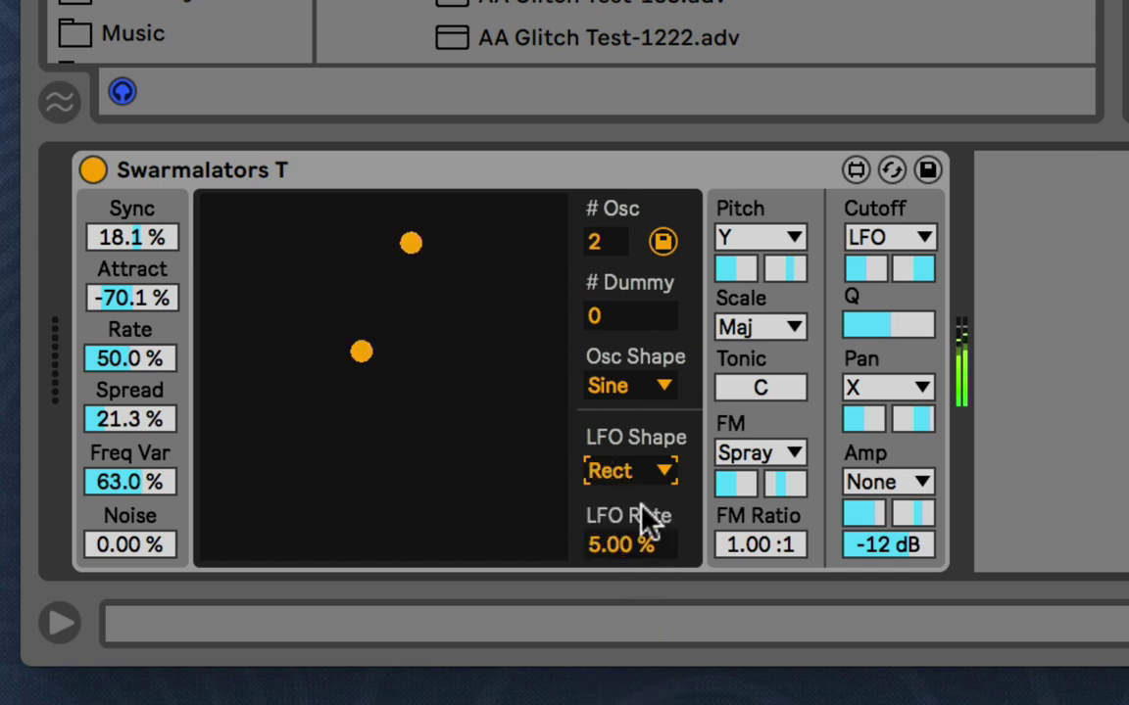
key(Up)
key(Up)
key(Up)
key(Up)
key(Up)
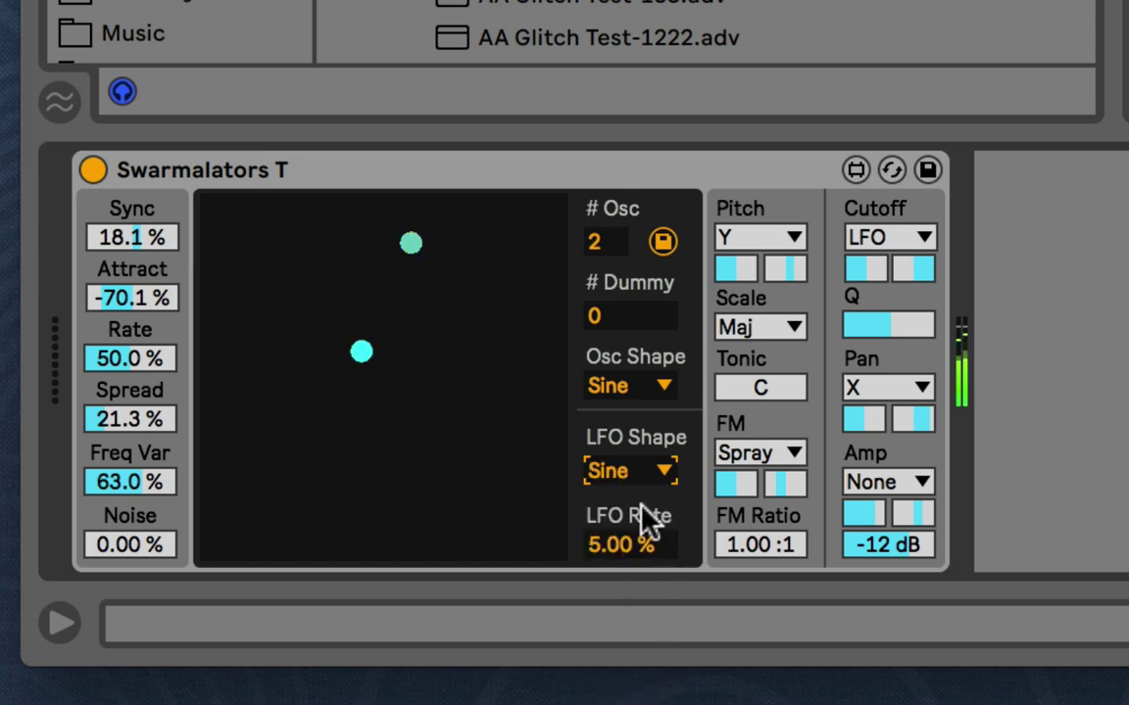
Set LFO Rate to 14.5 %, Attract to -35.4 % and the oscillator count to 17.
click(641, 537)
drag(646, 551, 646, 510)
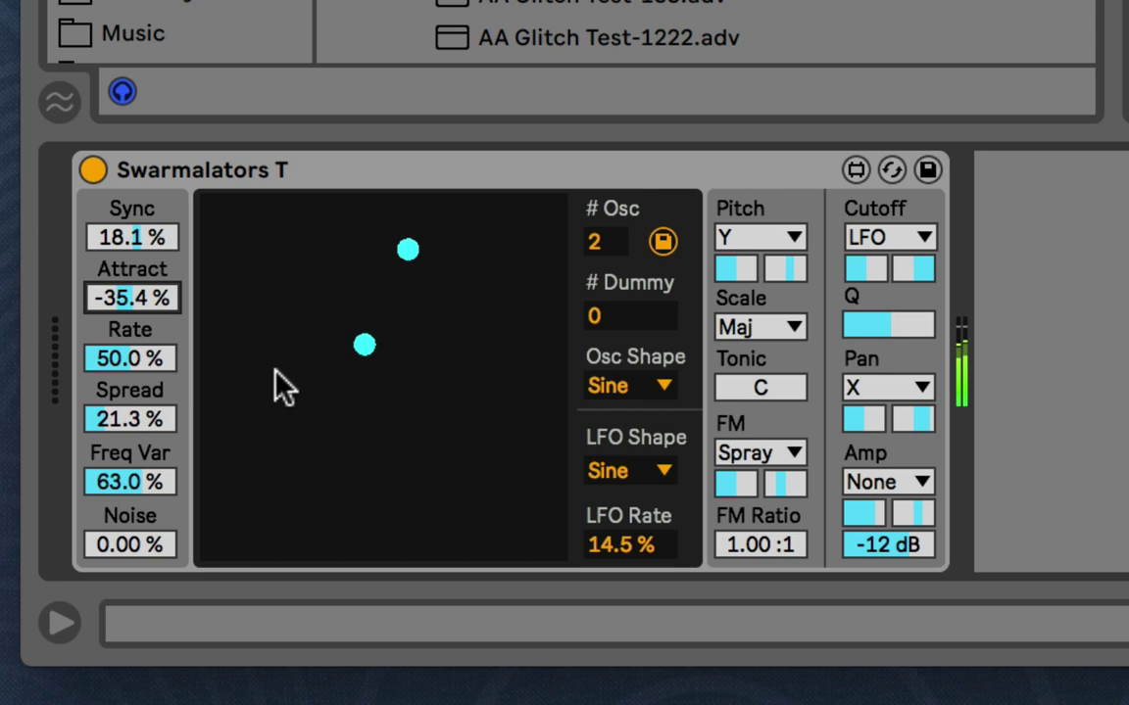
drag(610, 242, 610, 206)
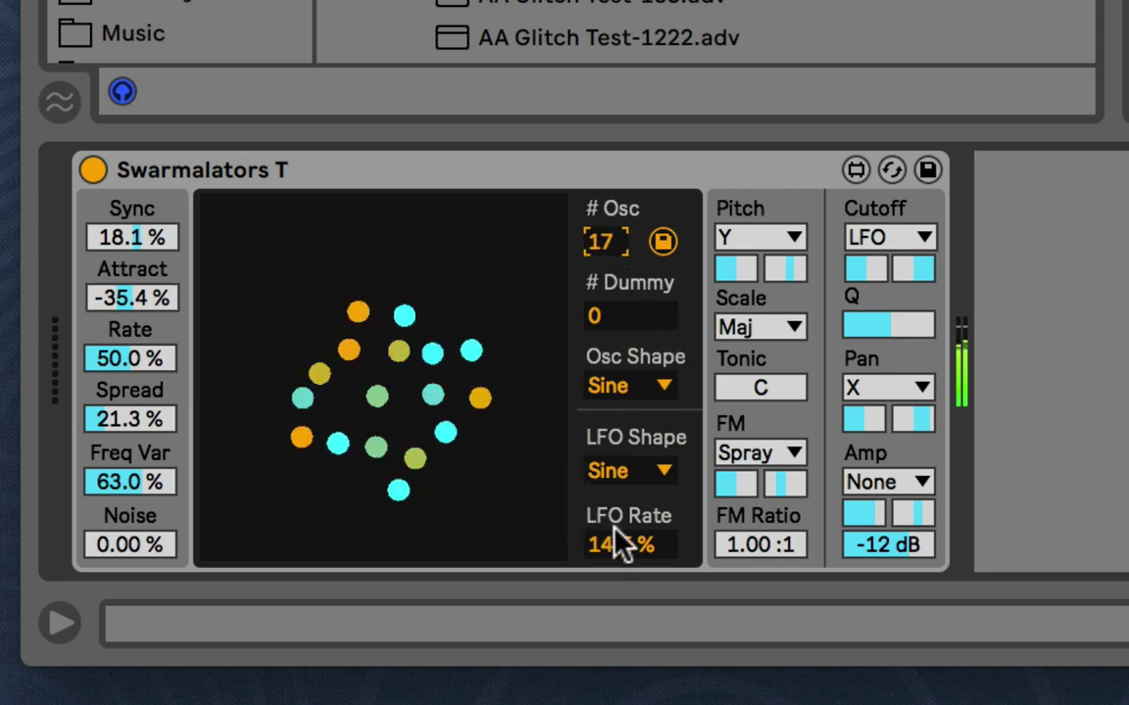
Lower the LFO Rate to 1.75 % and the oscillator count to 3.
drag(614, 527, 613, 597)
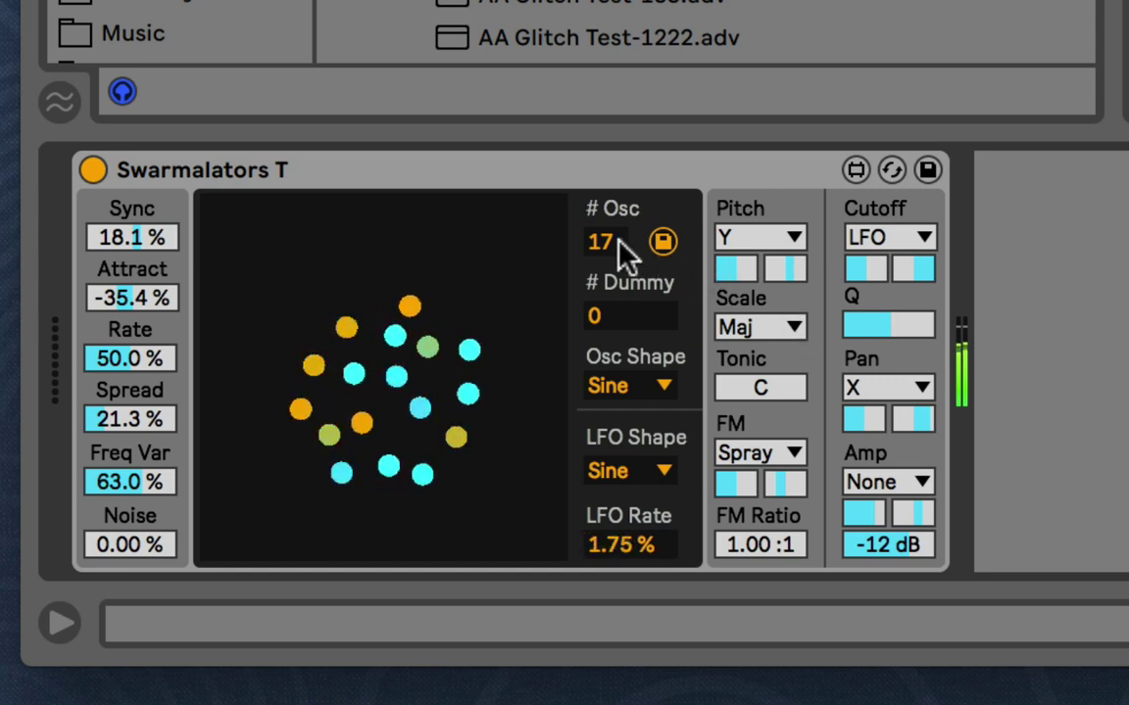
drag(615, 241, 615, 314)
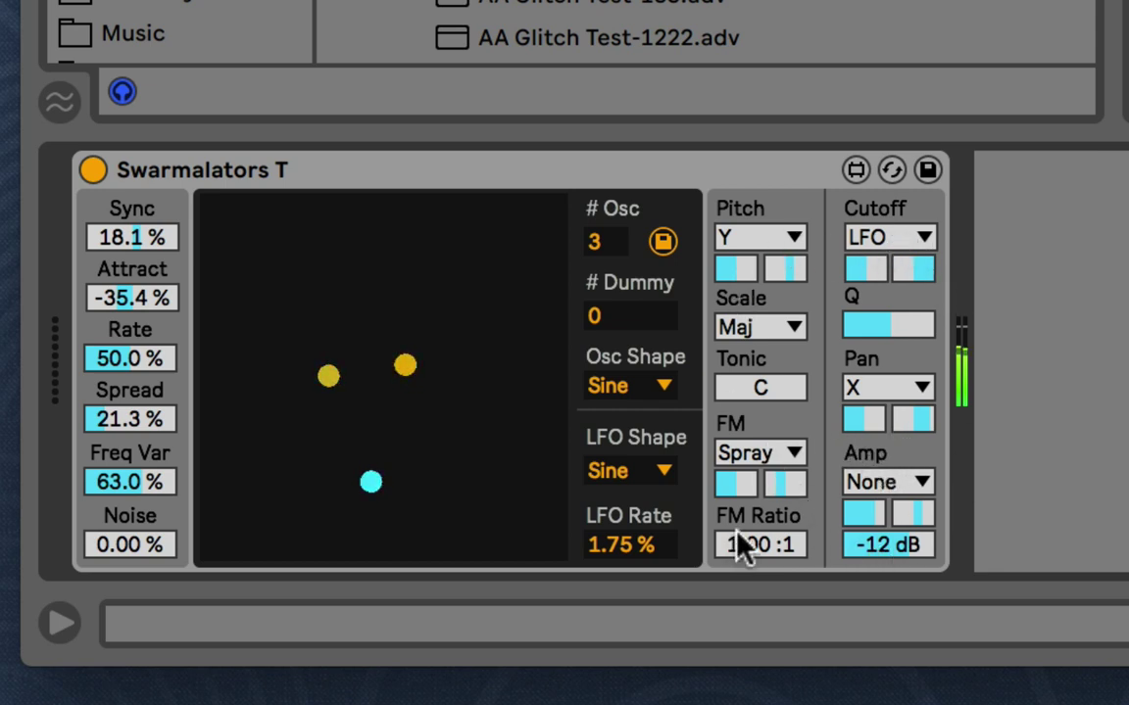
click(755, 240)
click(753, 235)
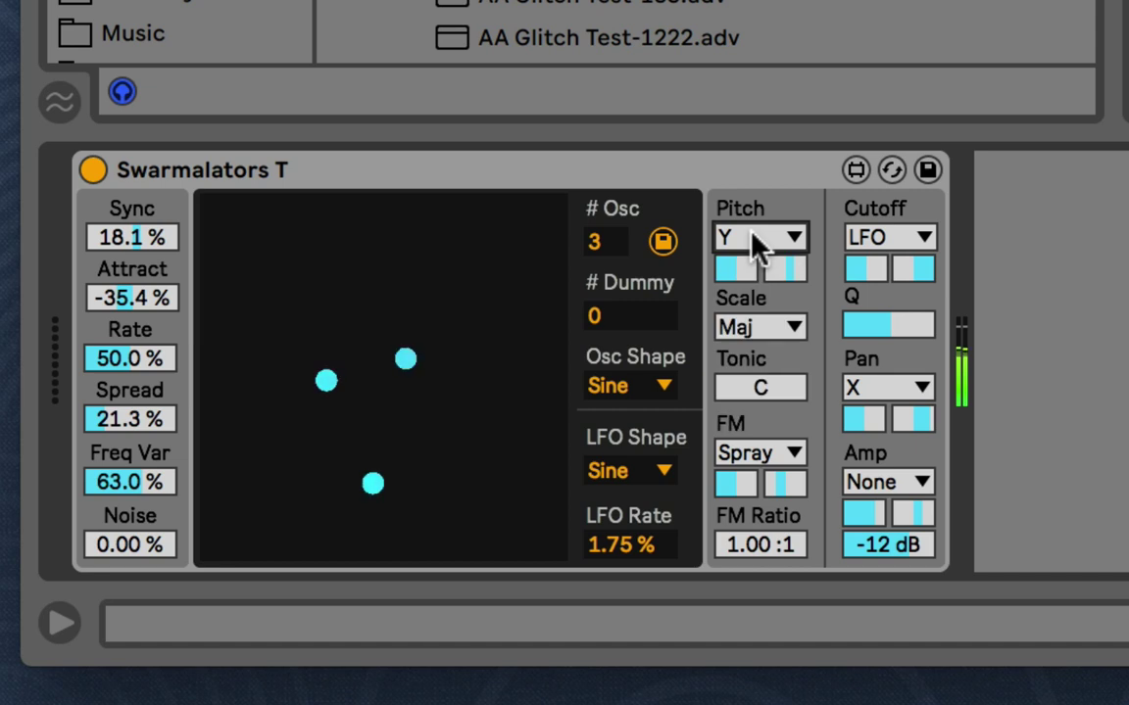
click(752, 235)
click(753, 235)
click(895, 235)
click(895, 235)
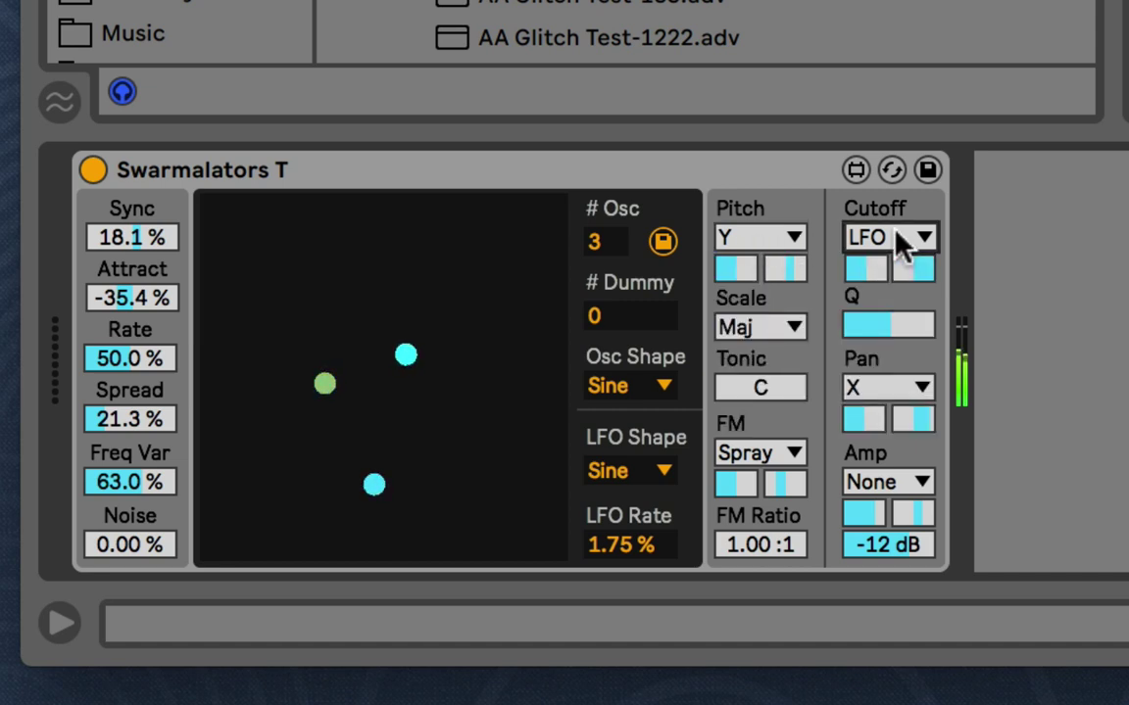
click(740, 241)
click(755, 242)
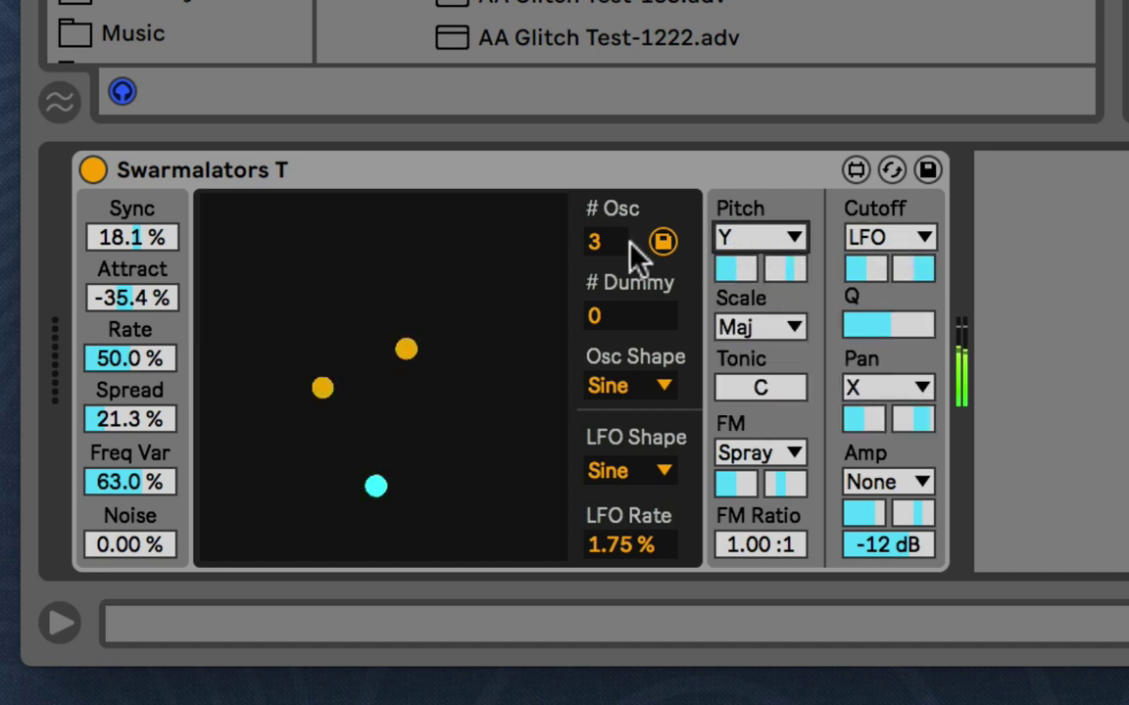
Reduce the oscillator count to 2.
click(600, 235)
key(Down)
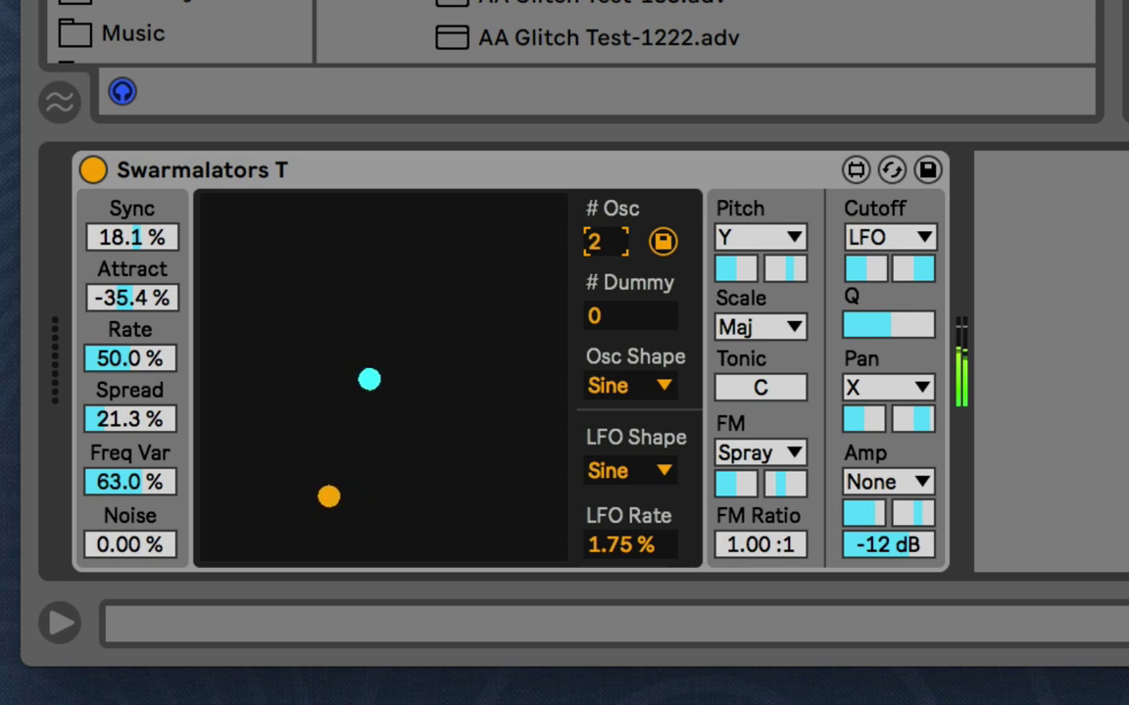
drag(1038, 6, 1038, 1)
Set the modulation sources of Cutoff, Pan, Amp, FM and Pitch to None.
click(917, 239)
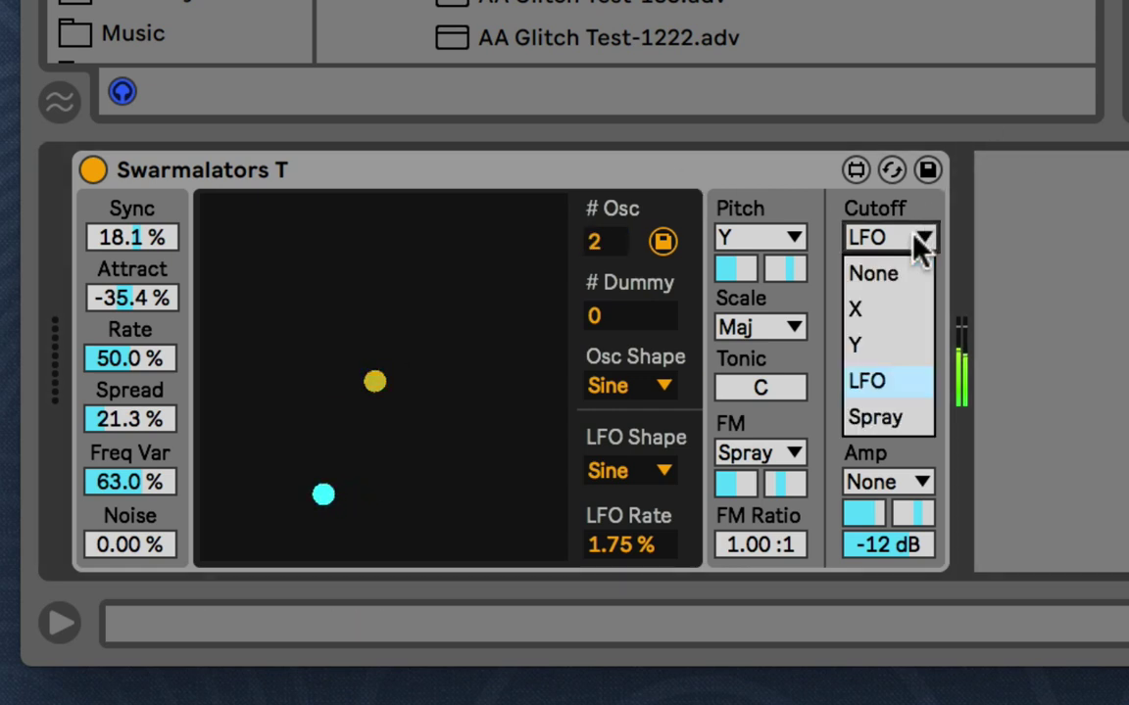
click(906, 271)
click(897, 392)
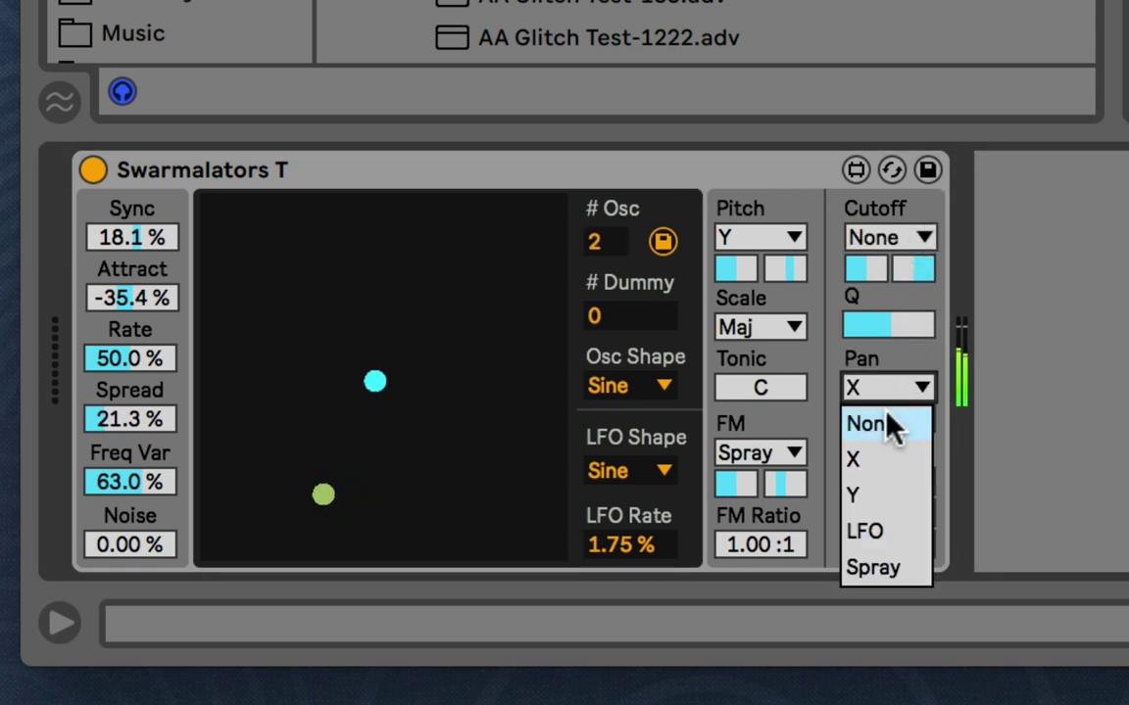
click(885, 426)
click(886, 483)
click(869, 524)
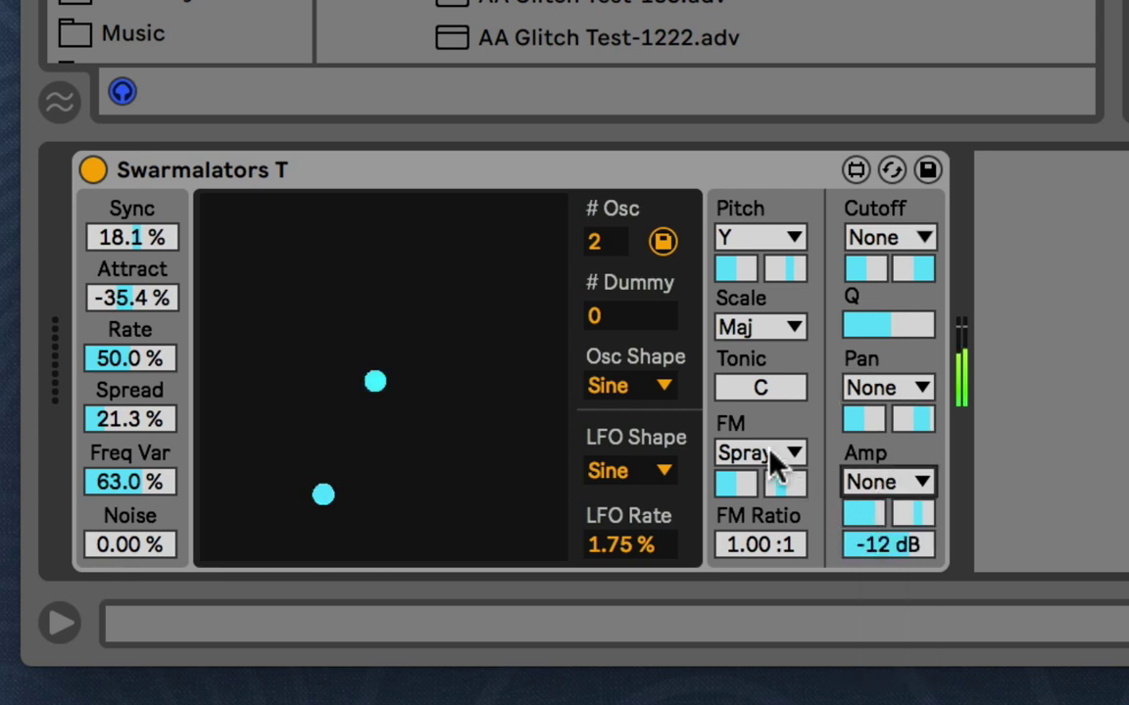
click(776, 454)
click(750, 487)
click(754, 239)
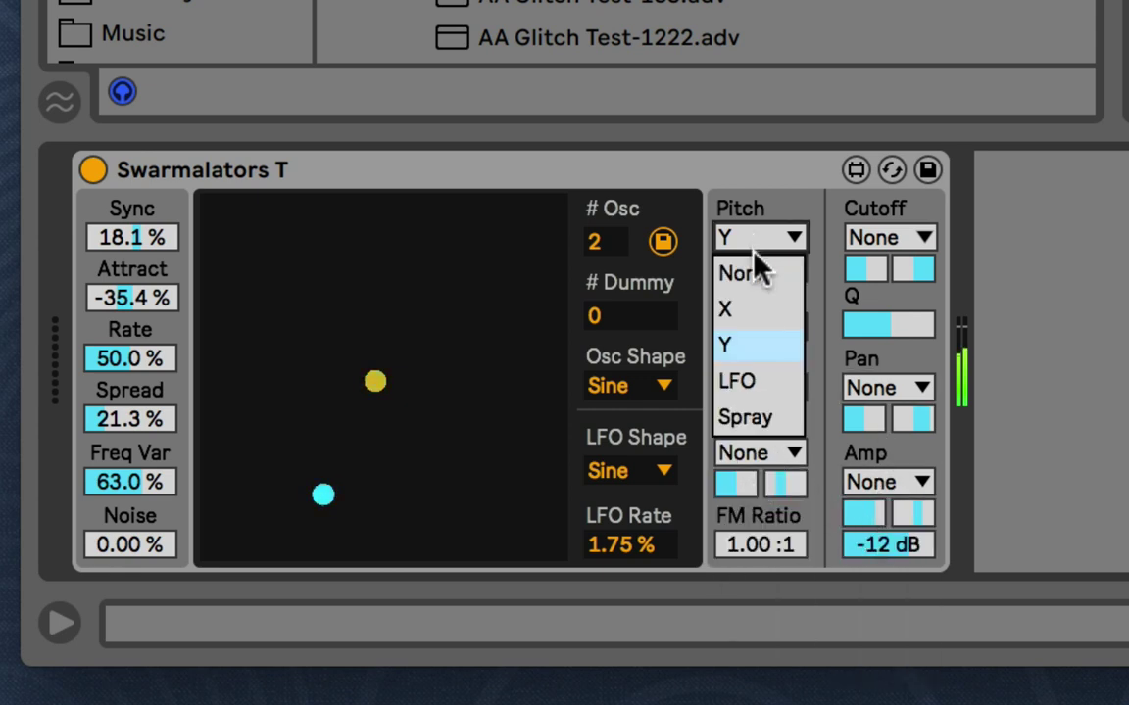
click(756, 263)
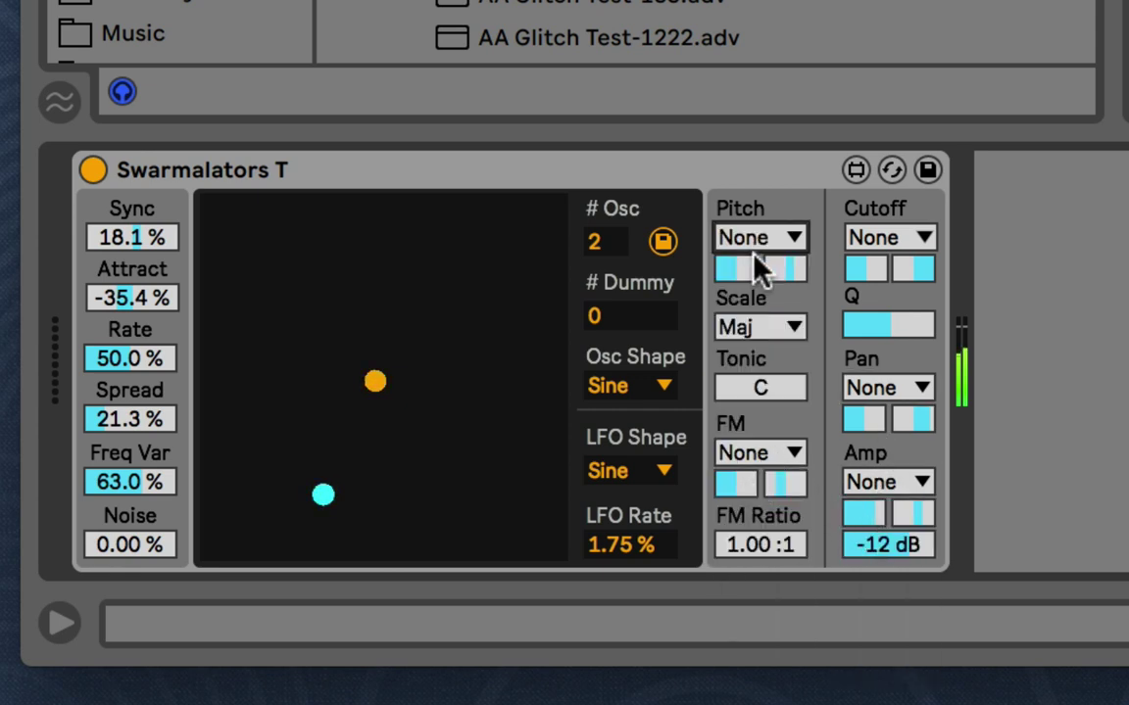
Set the modulation amounts of Pan, Amp, Cutoff, FM and Pitch to 0.
click(912, 421)
text(0)
click(921, 516)
text(0)
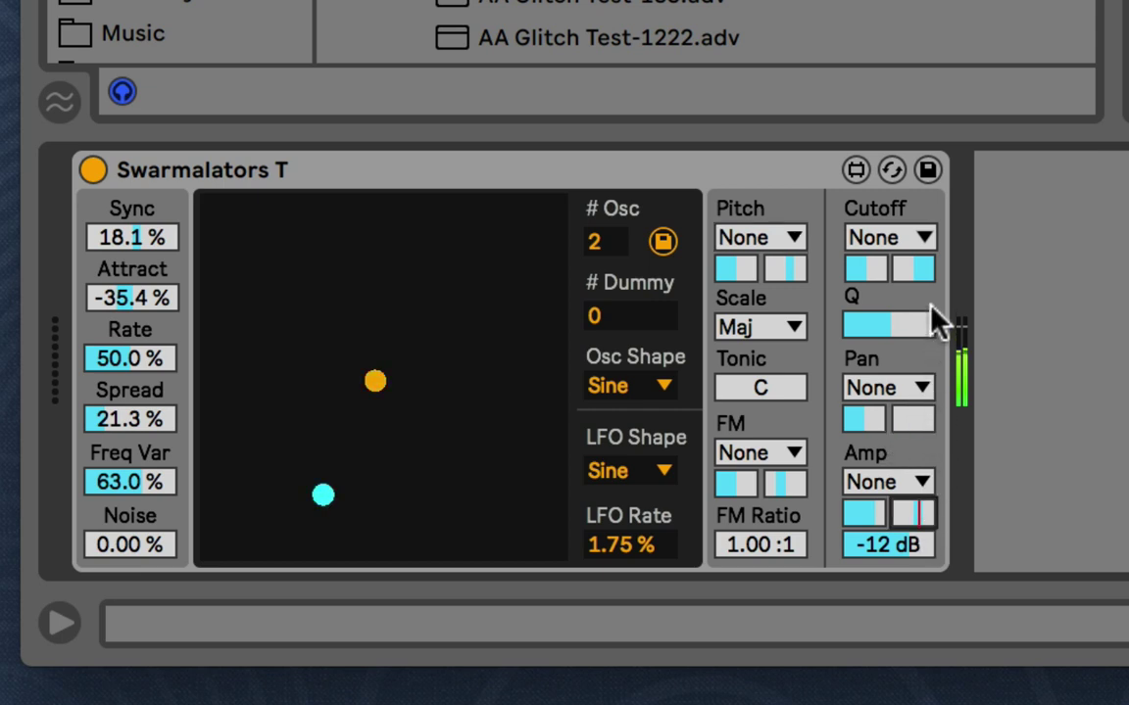
click(911, 268)
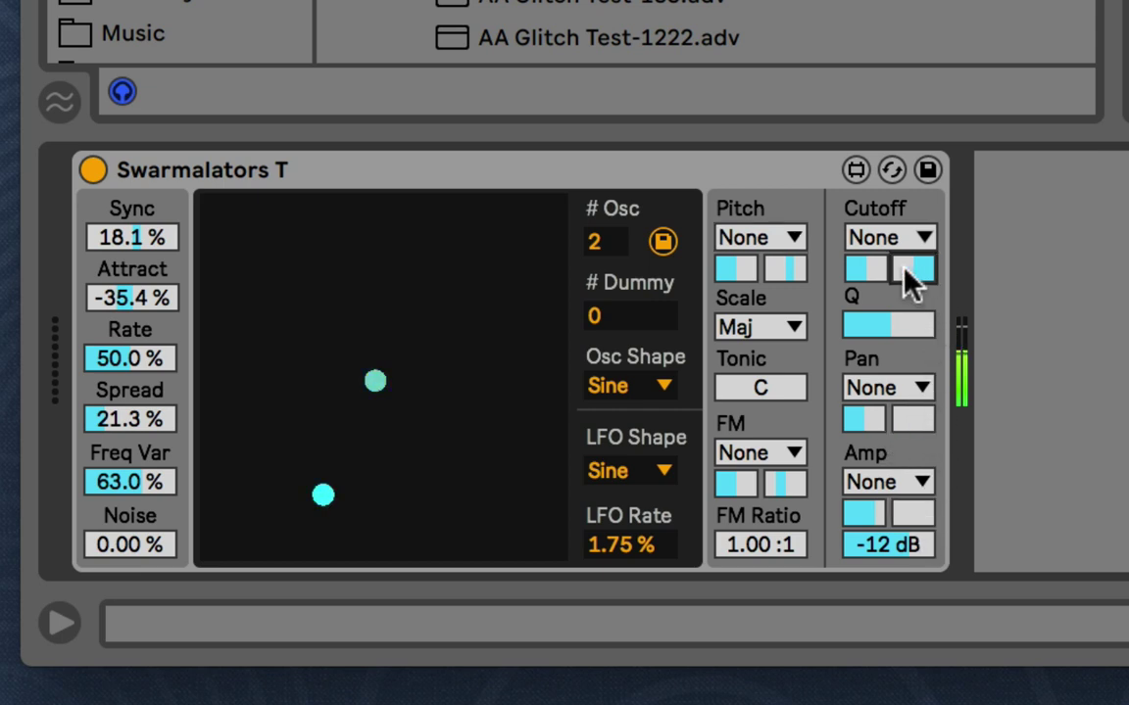
click(781, 484)
click(792, 265)
text(0)
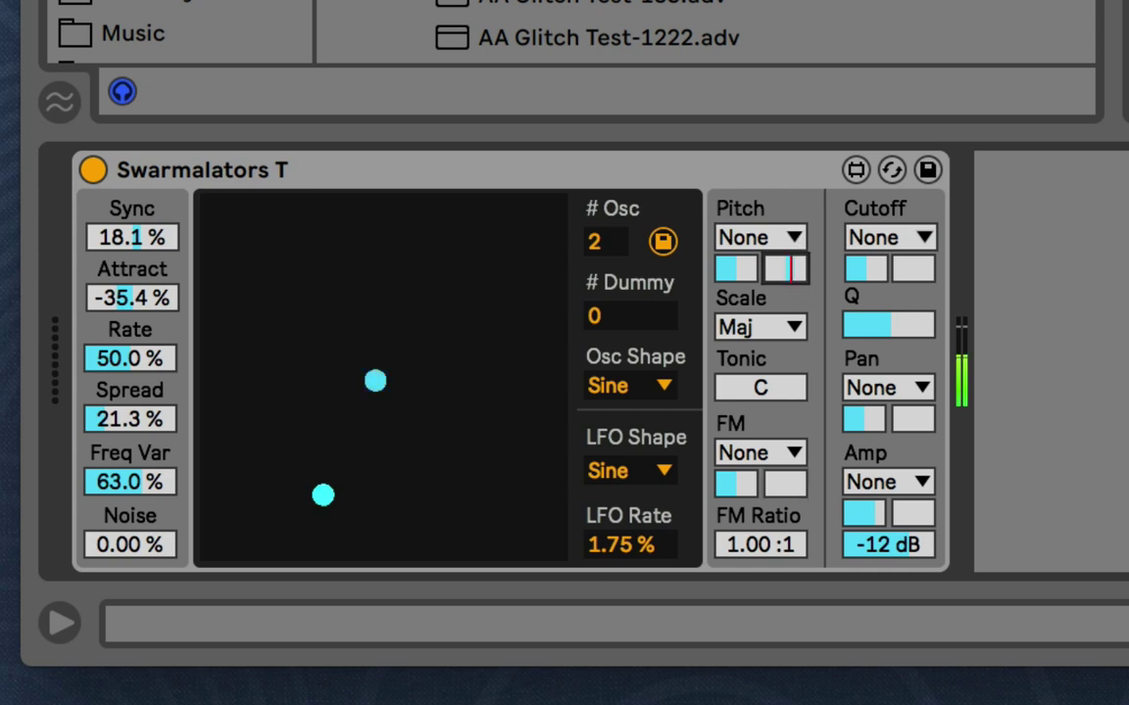
click(1057, 268)
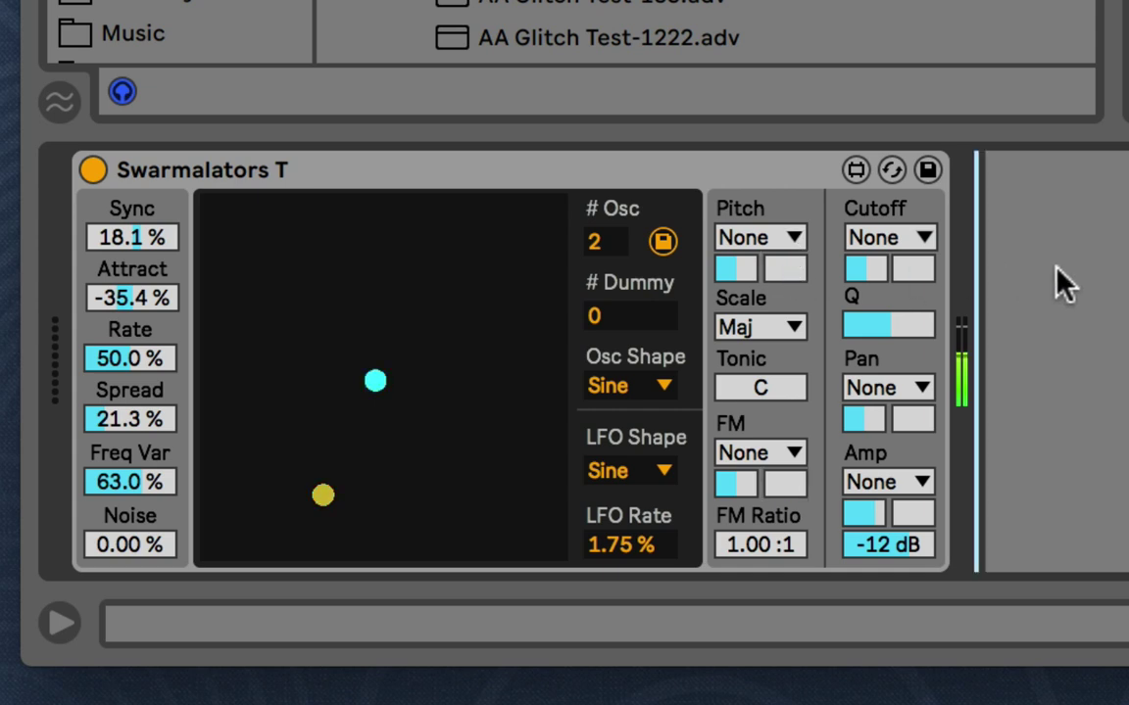
Examine the Cutoff source choices and the paired base-value and modulation-amount sliders of Pitch and Cutoff.
click(356, 402)
click(382, 403)
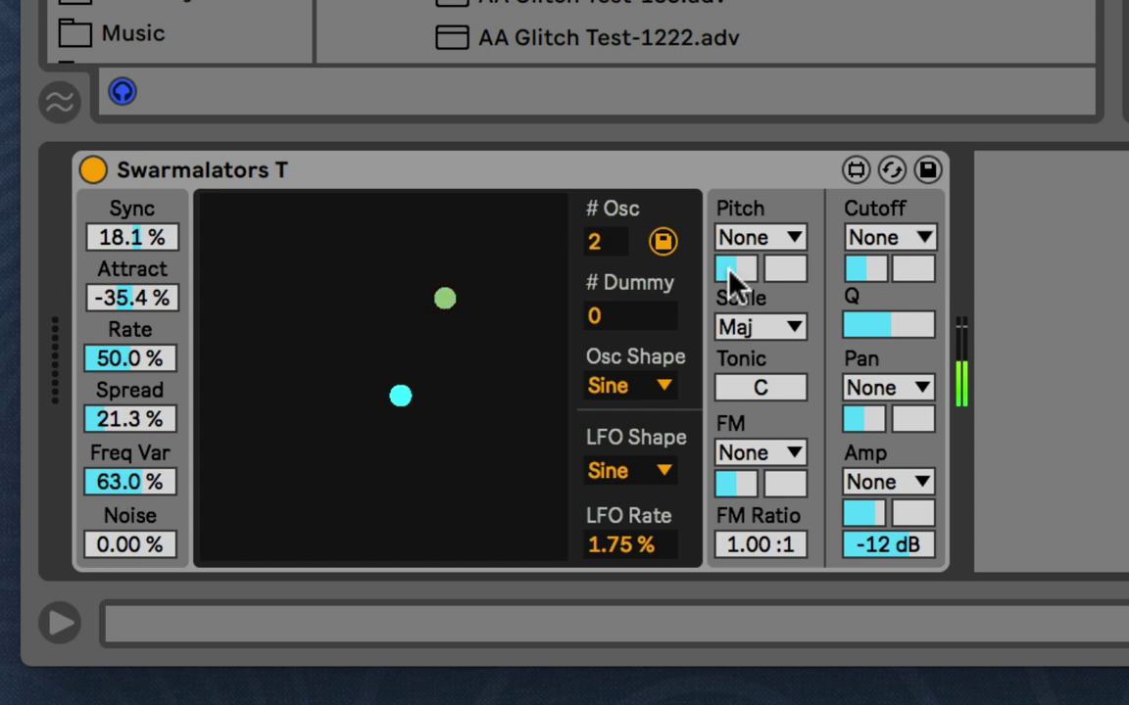
click(875, 244)
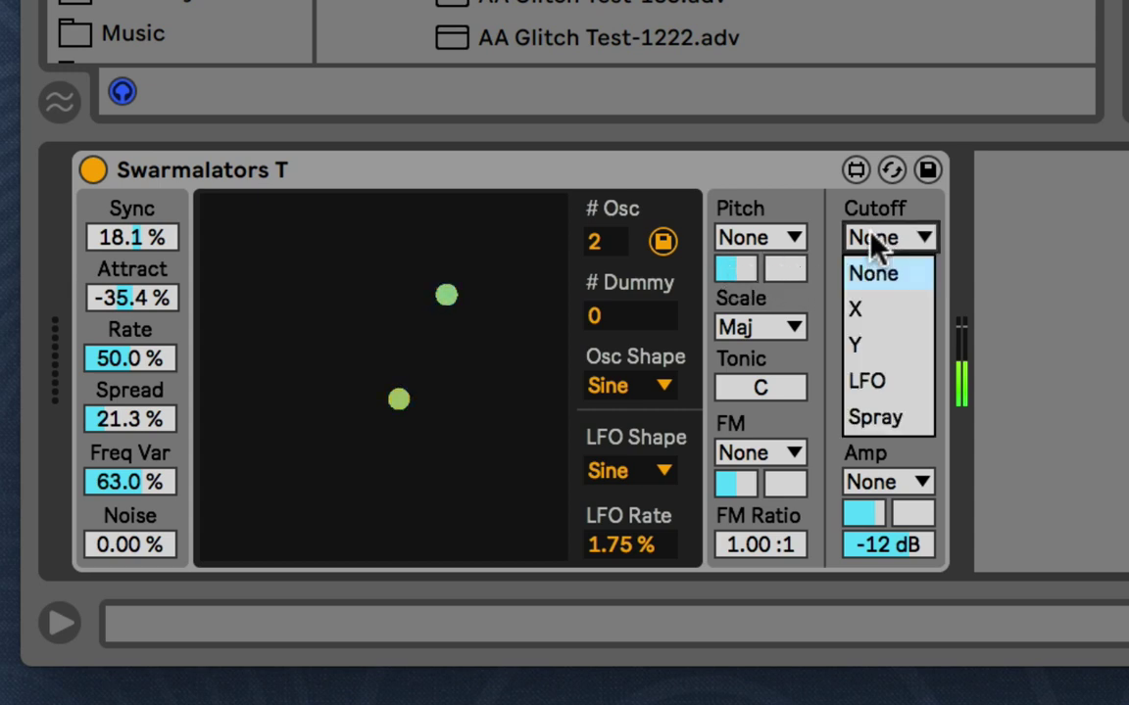
click(874, 244)
click(735, 262)
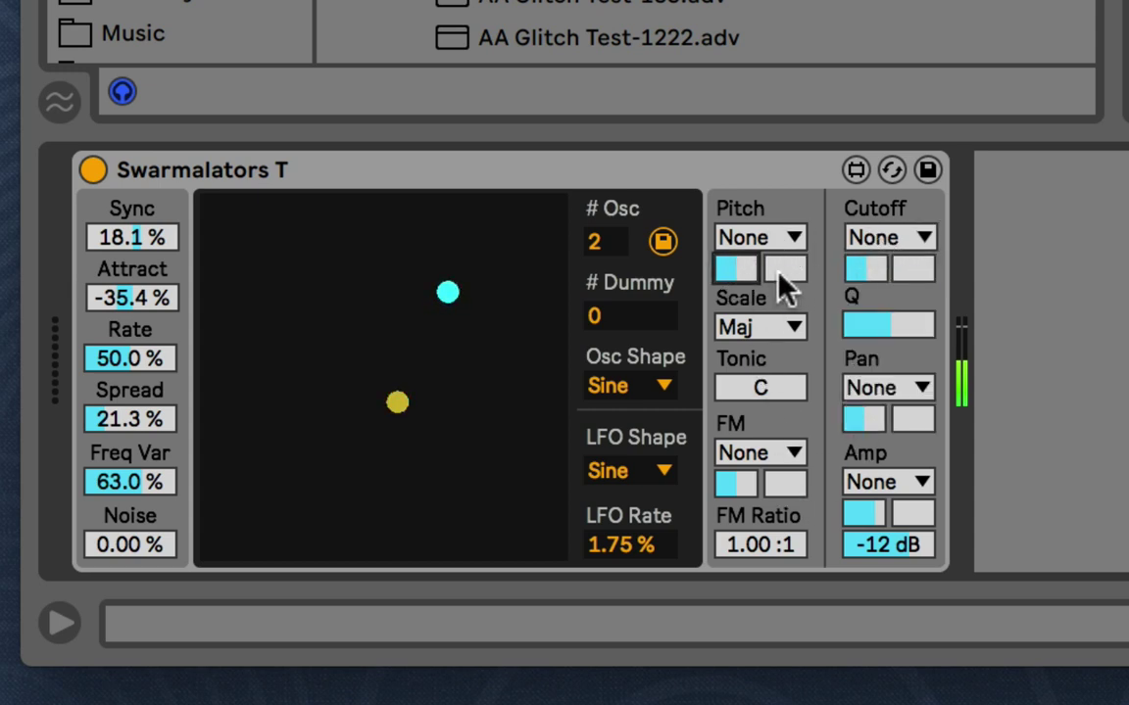
click(912, 270)
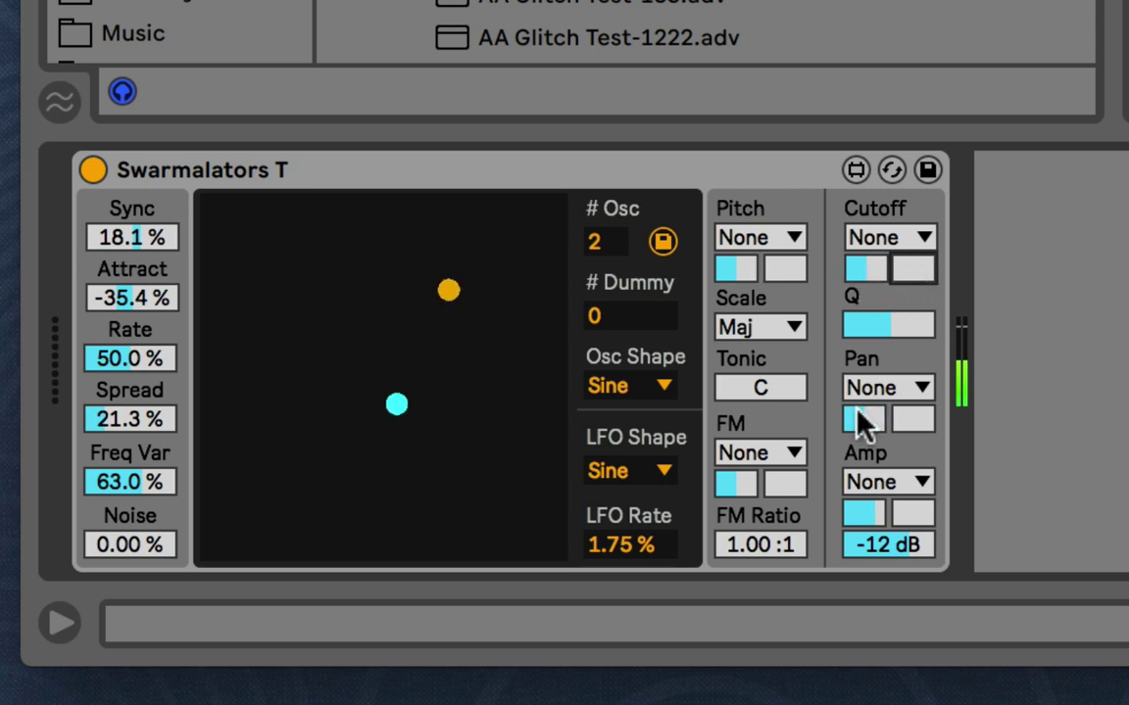
click(735, 267)
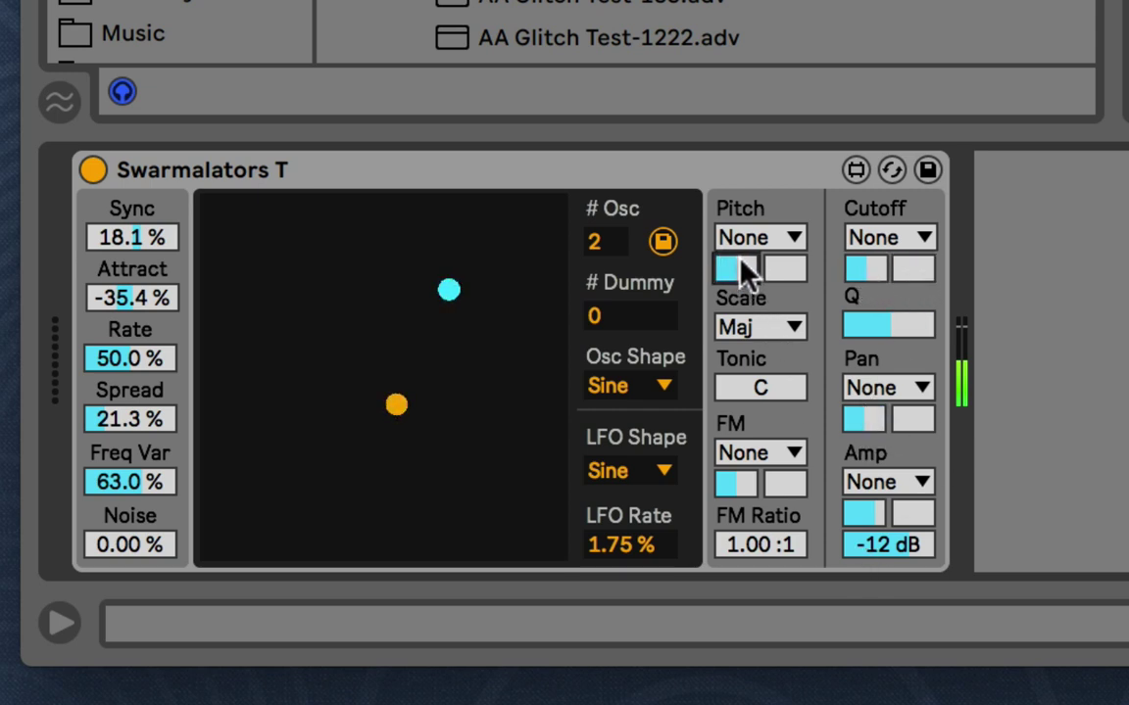
click(738, 261)
click(724, 265)
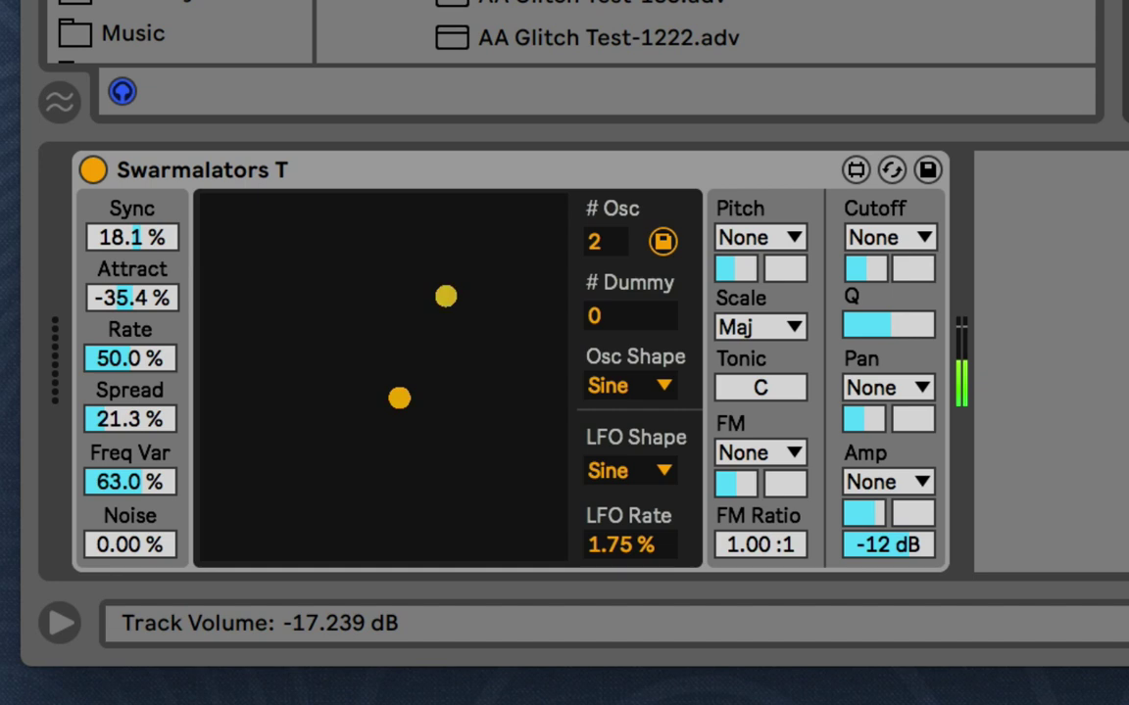
click(737, 268)
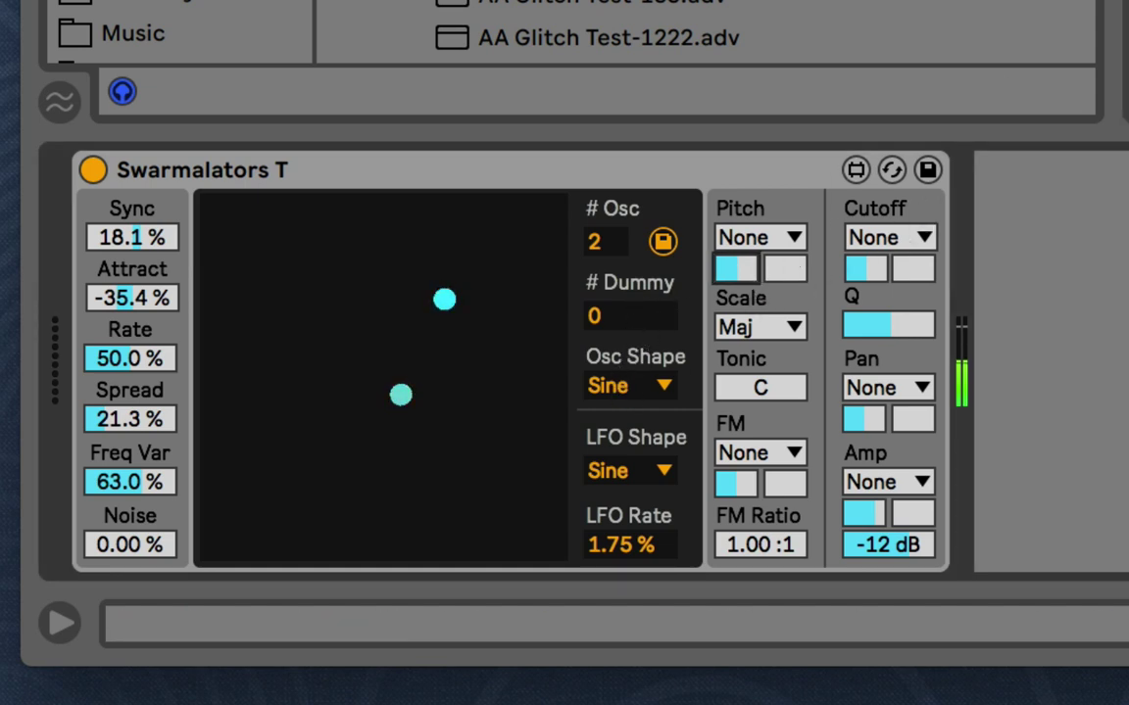
Raise the Pitch modulation amount slightly above zero, keeping its source at None.
click(790, 272)
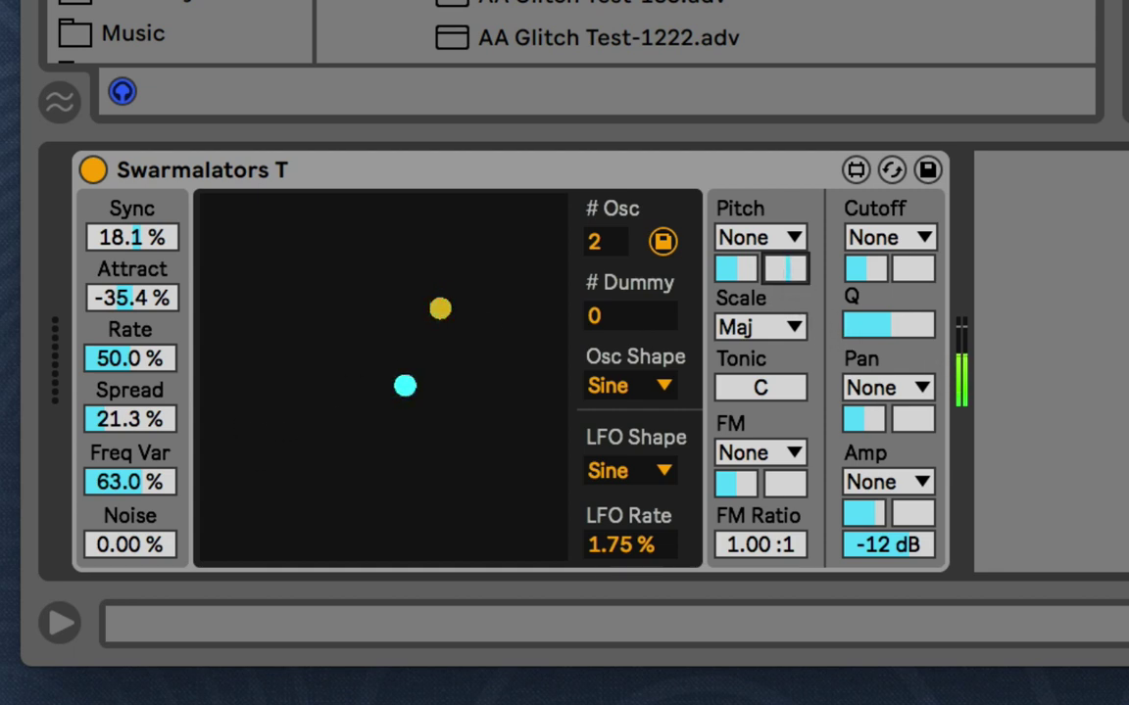
click(774, 240)
click(750, 235)
Increase the oscillator count to 4 and readjust the Pitch modulation amount.
click(616, 247)
key(Up)
key(Up)
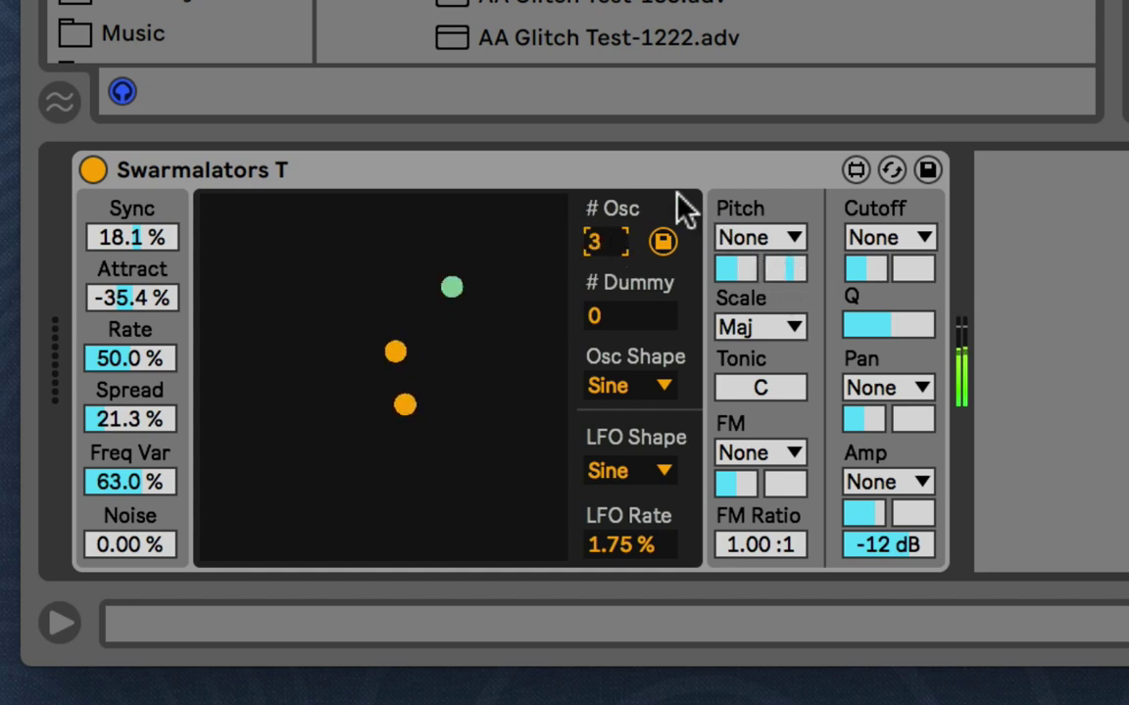
click(782, 269)
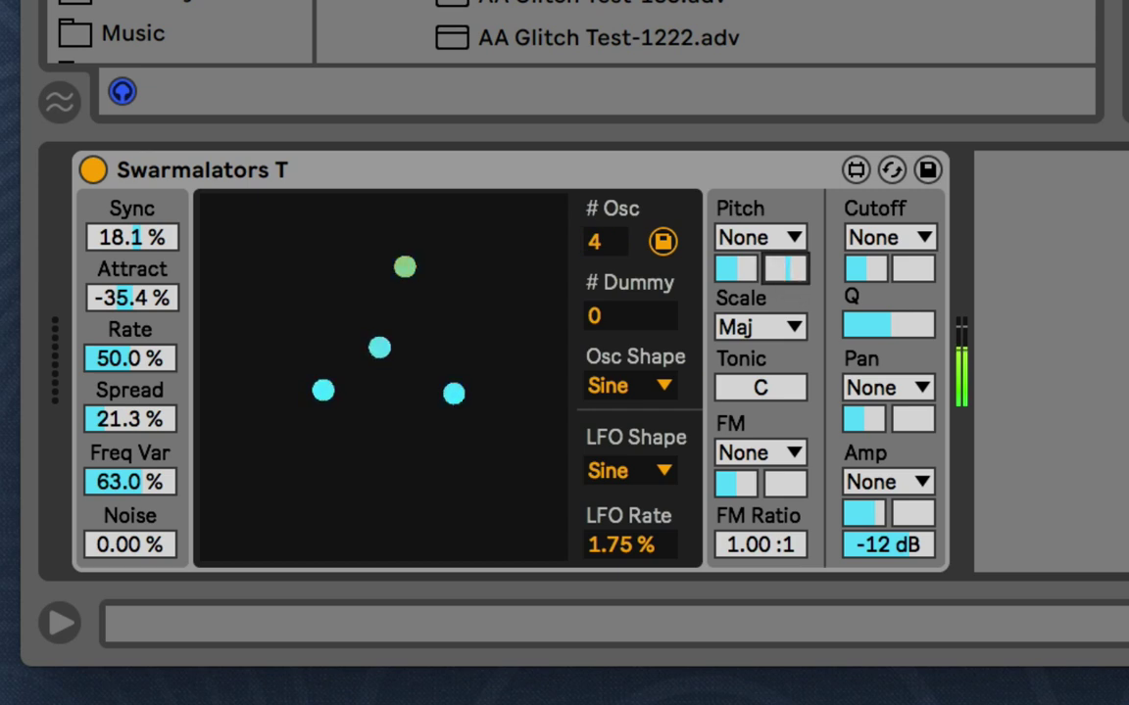
mouse_move(792, 285)
mouse_down()
mouse_move(792, 299)
mouse_move(782, 262)
mouse_up()
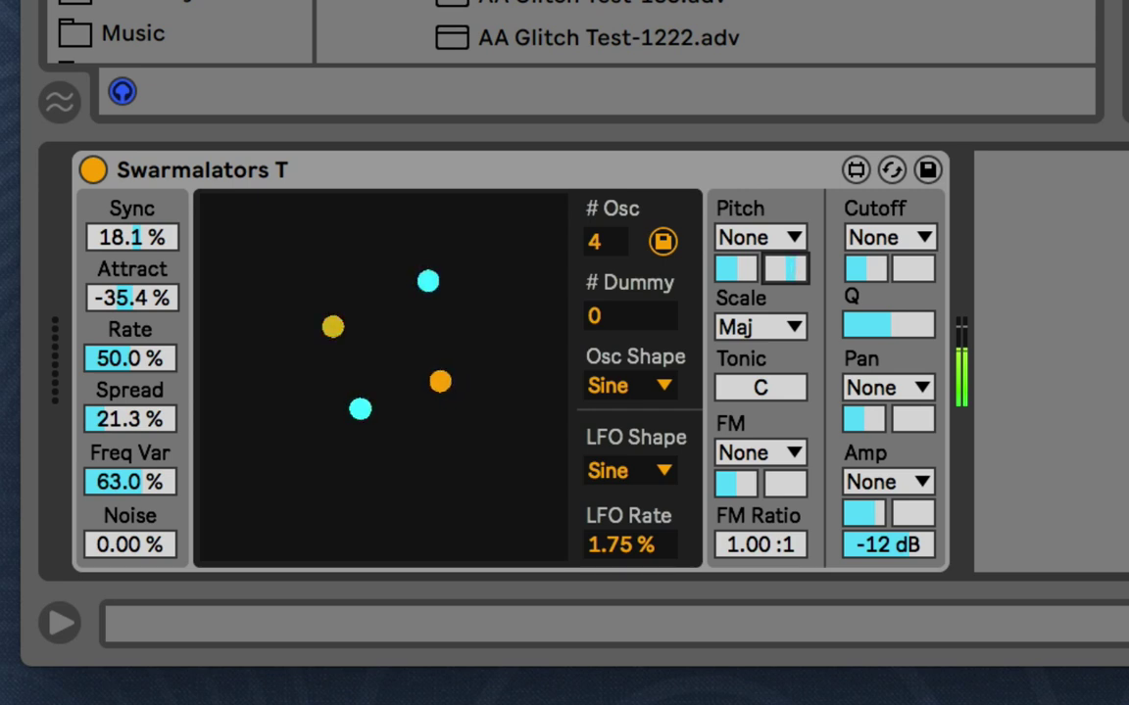
Set the Pitch modulation source to X and increase its modulation amount.
click(763, 235)
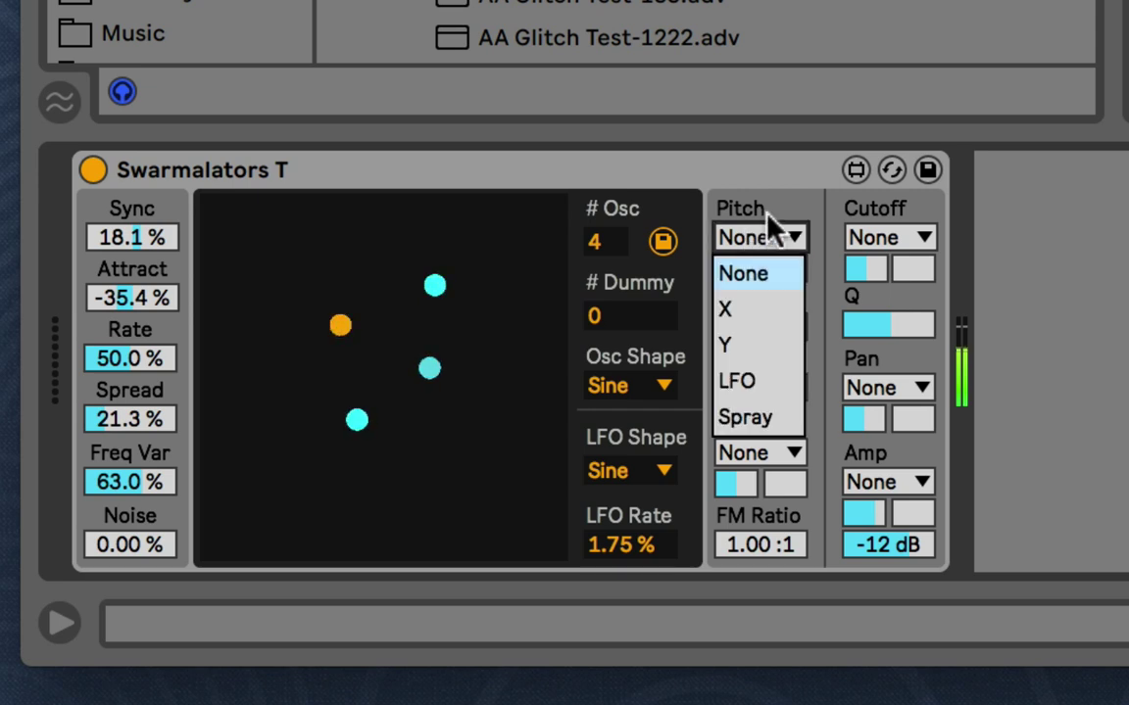
click(767, 222)
click(763, 243)
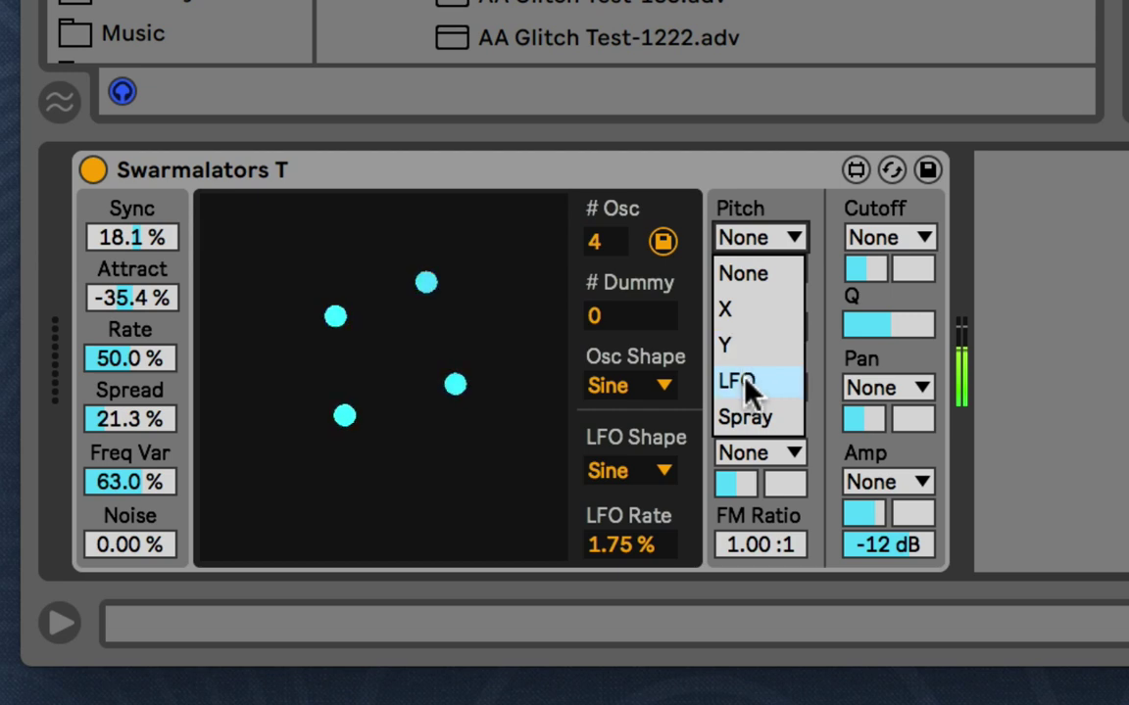
click(745, 307)
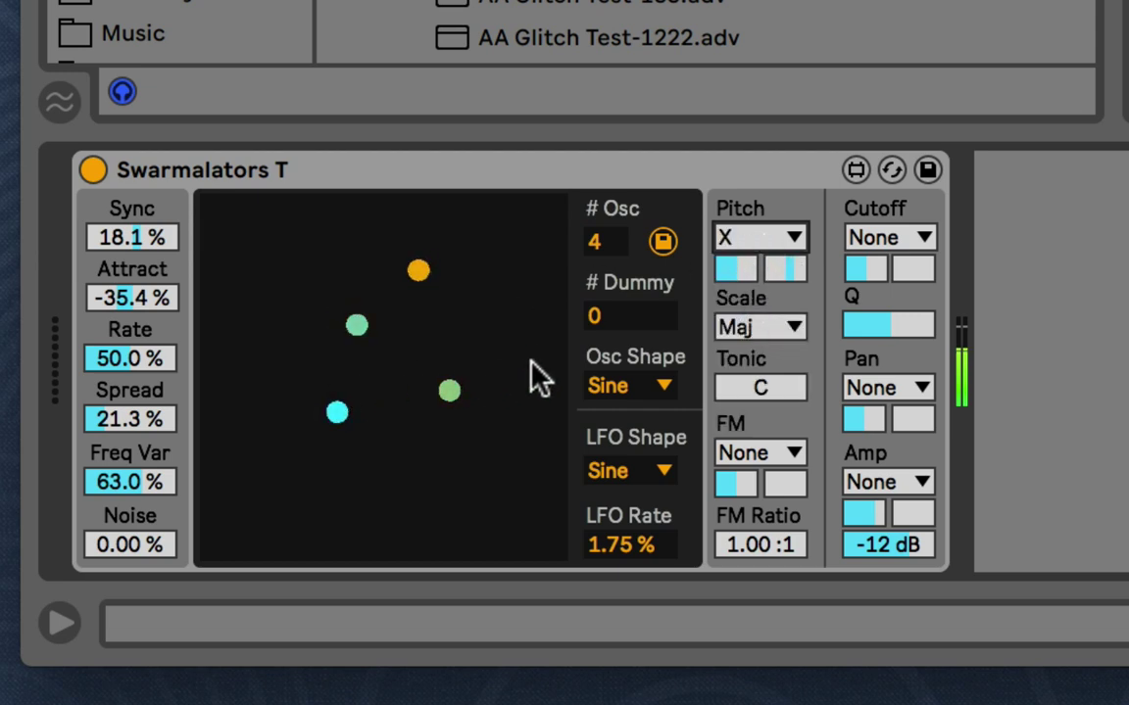
click(790, 269)
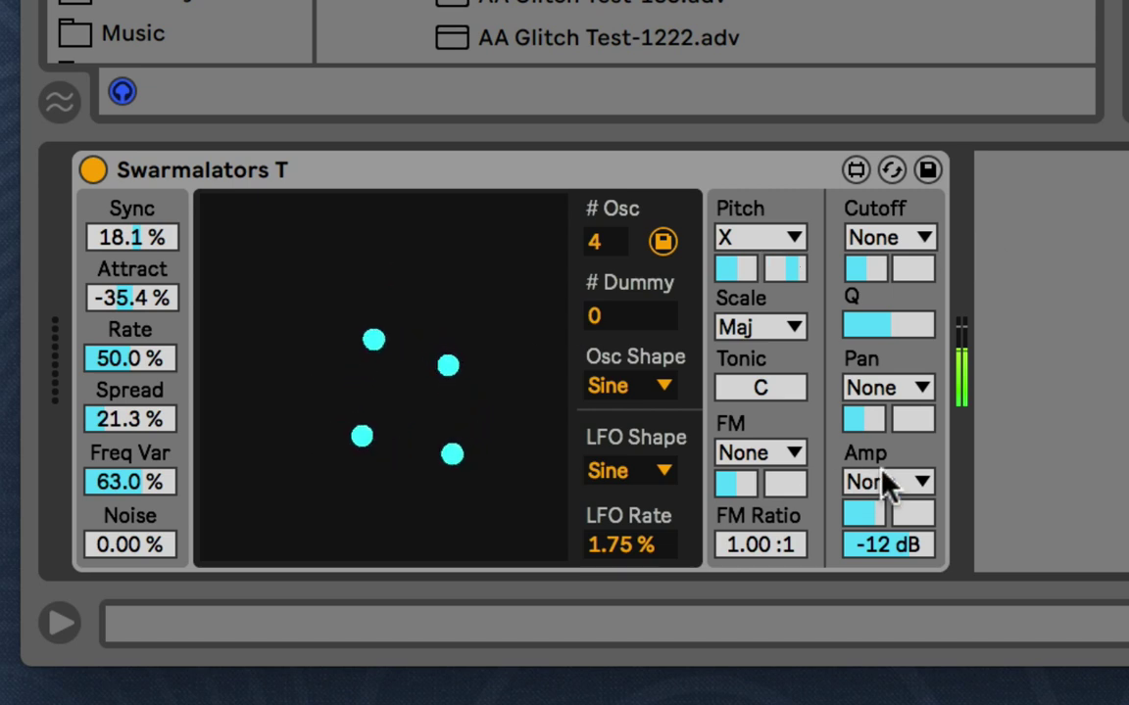
Set the Pitch modulation source to LFO and review the LFO shape choices, keeping Sine.
click(792, 229)
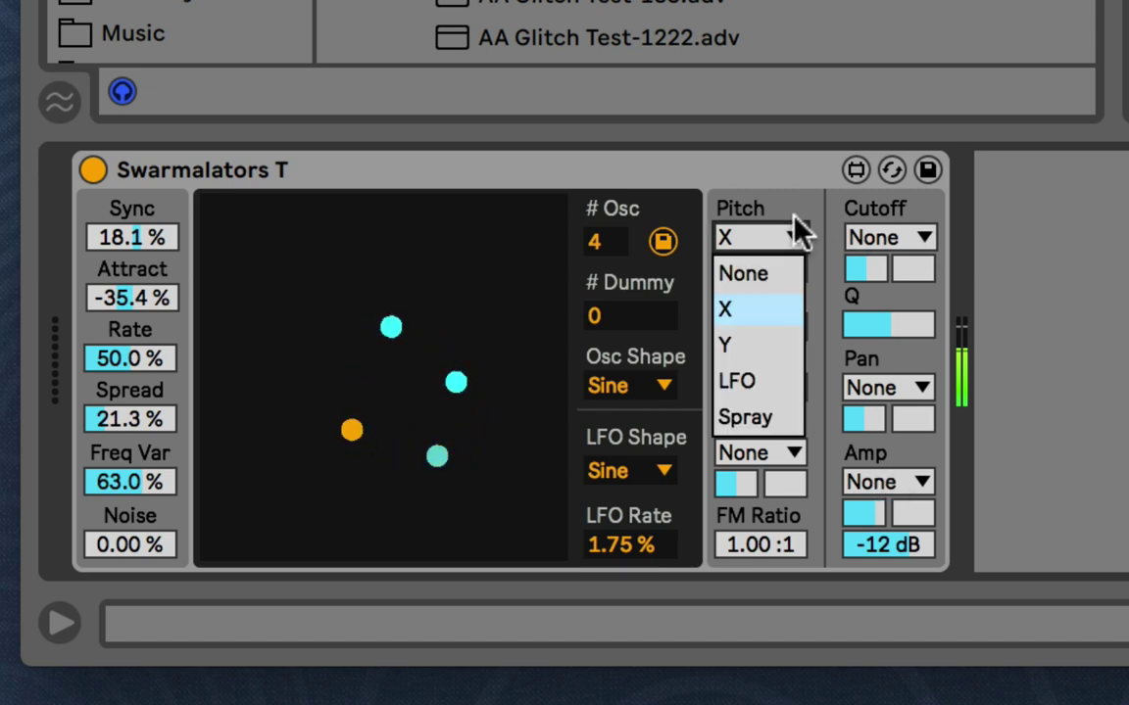
click(725, 384)
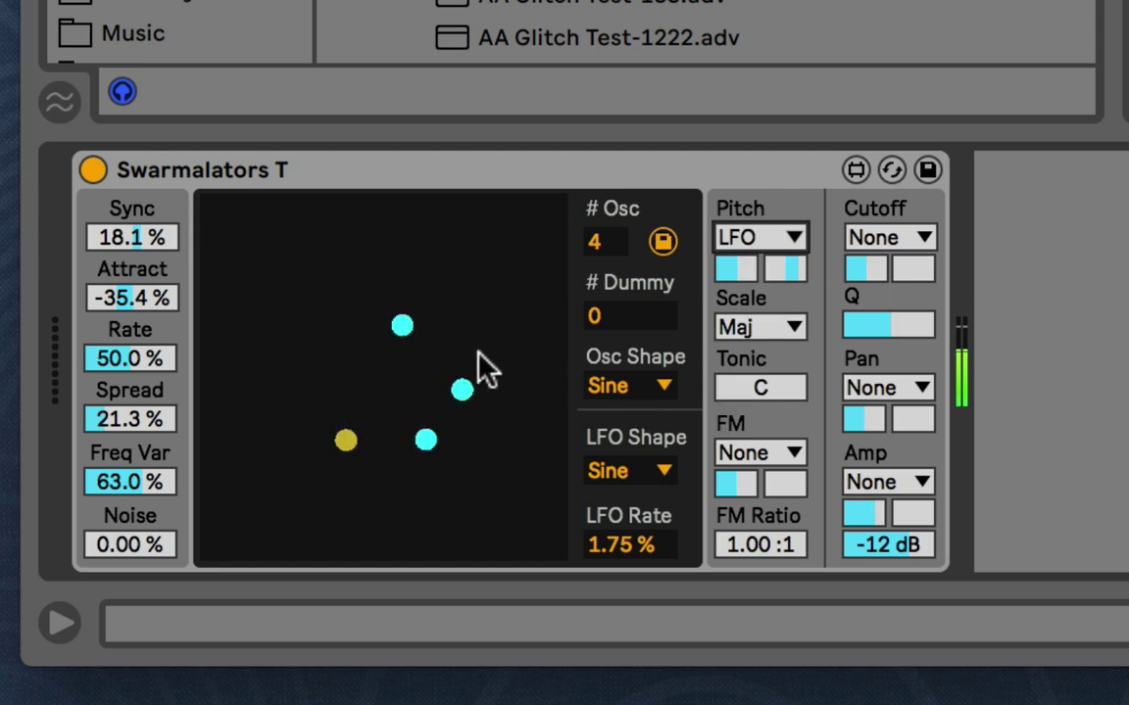
click(627, 474)
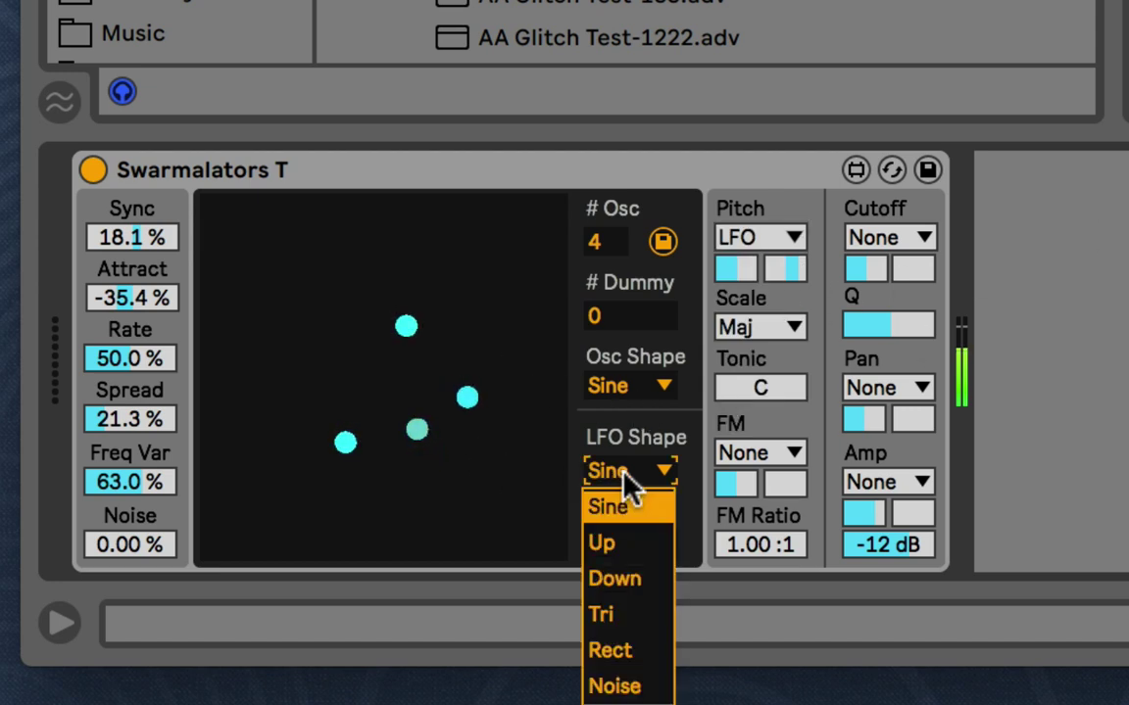
click(629, 480)
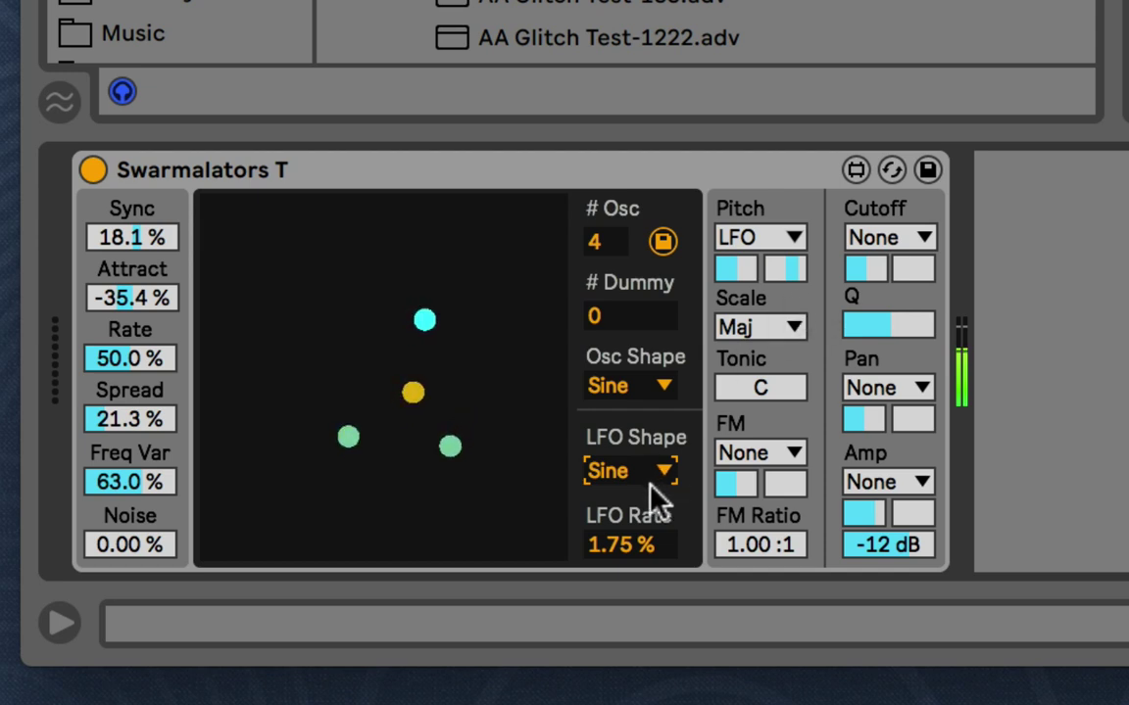
Reduce Freq Var to 57.5 % and slightly lower the Pitch modulation amount.
click(147, 480)
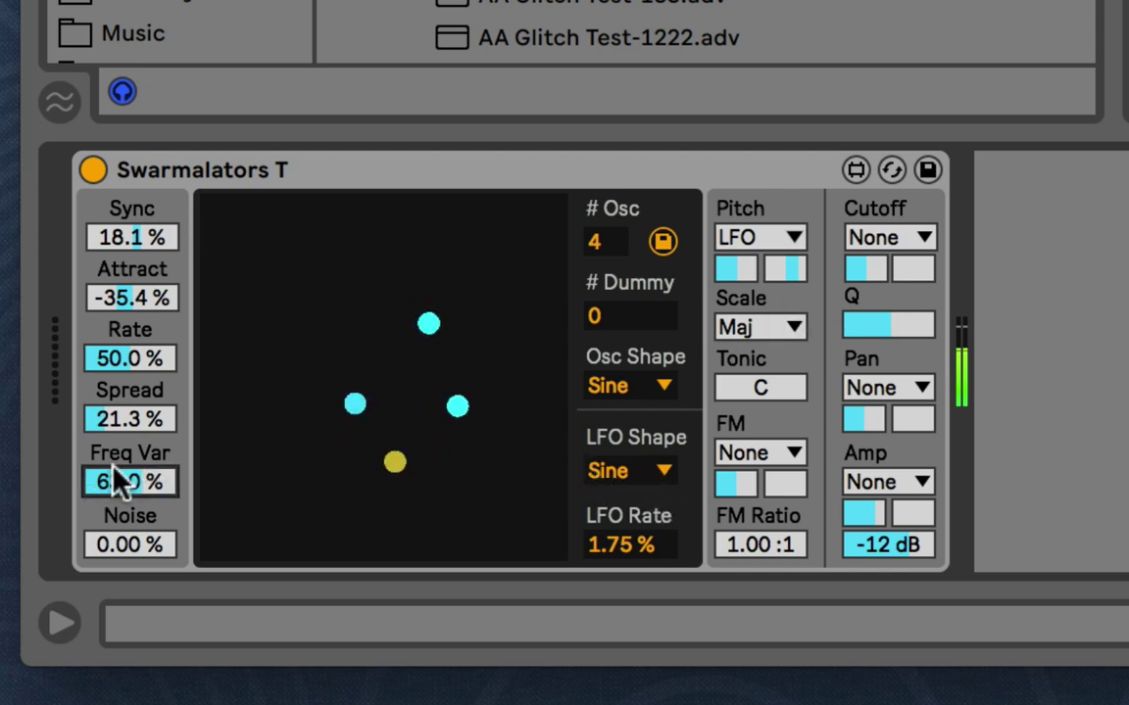
drag(126, 467, 126, 480)
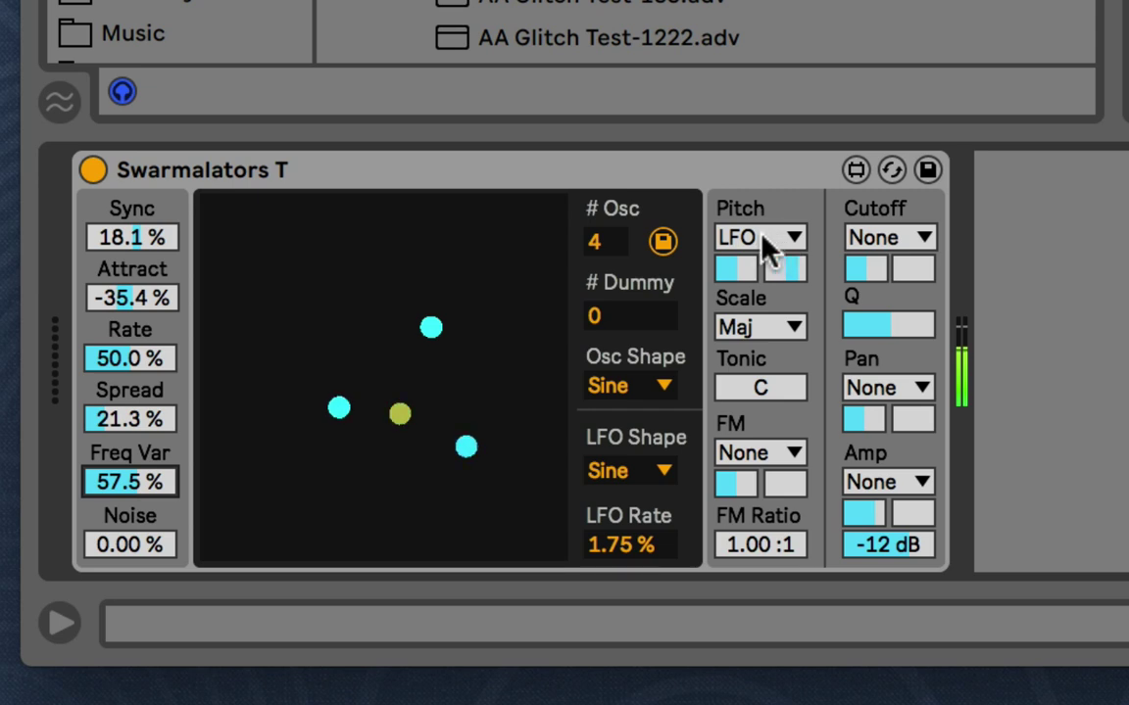
click(789, 269)
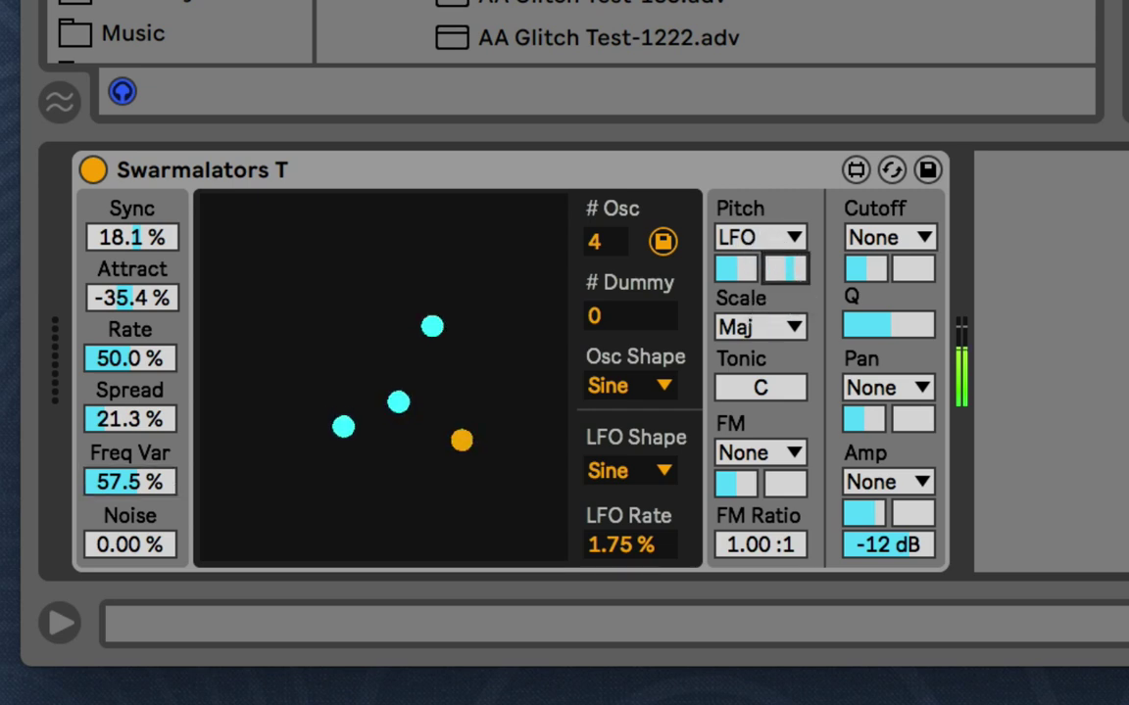
Set the Pitch modulation source to Spray.
click(748, 232)
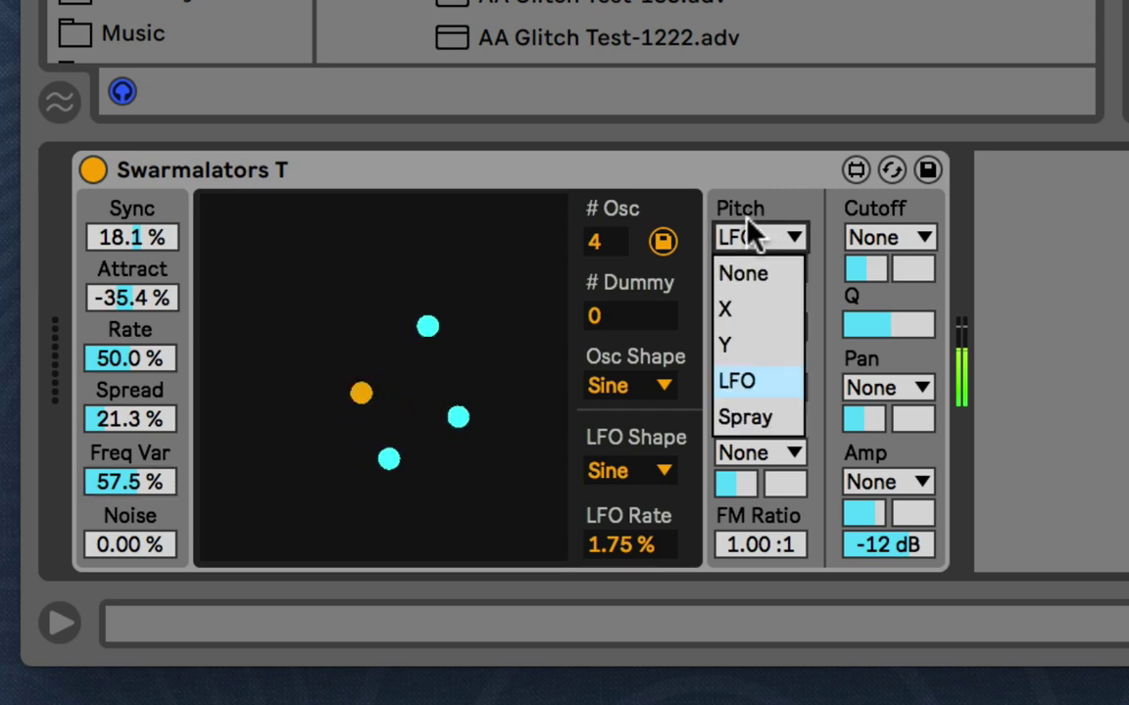
click(747, 219)
click(745, 241)
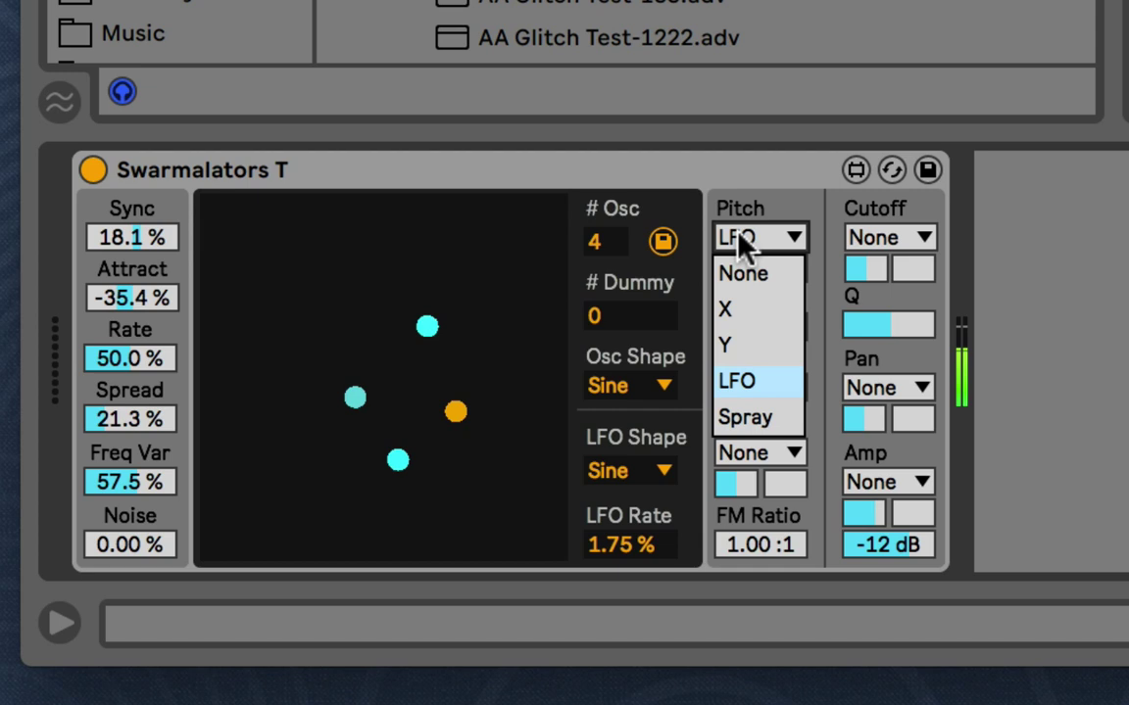
click(729, 412)
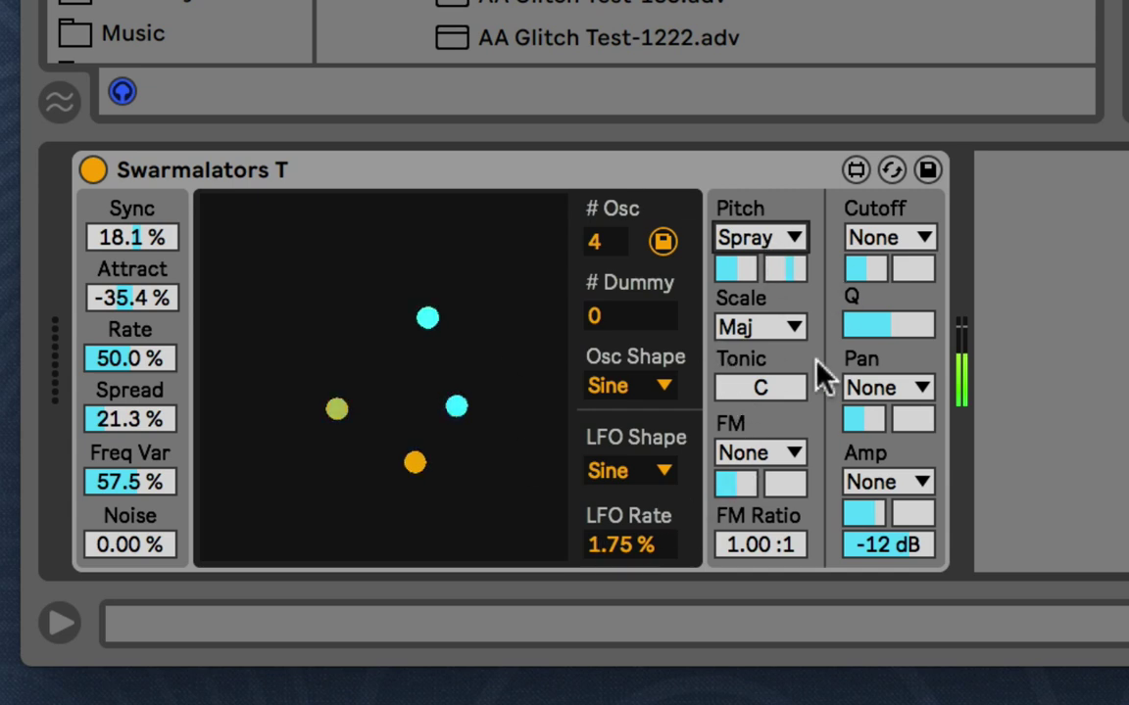
Examine the LFO shape choices, the Pitch base-value and modulation-amount sliders, and the Pitch source list, keeping Spray and Sine.
click(633, 471)
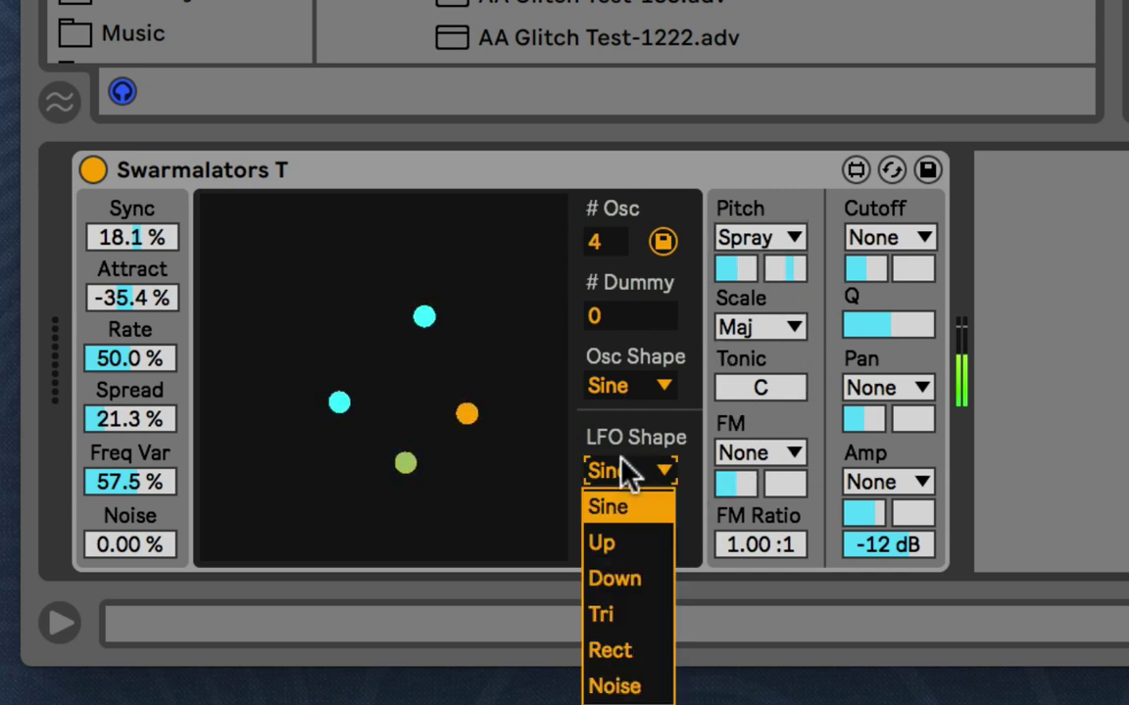
click(624, 470)
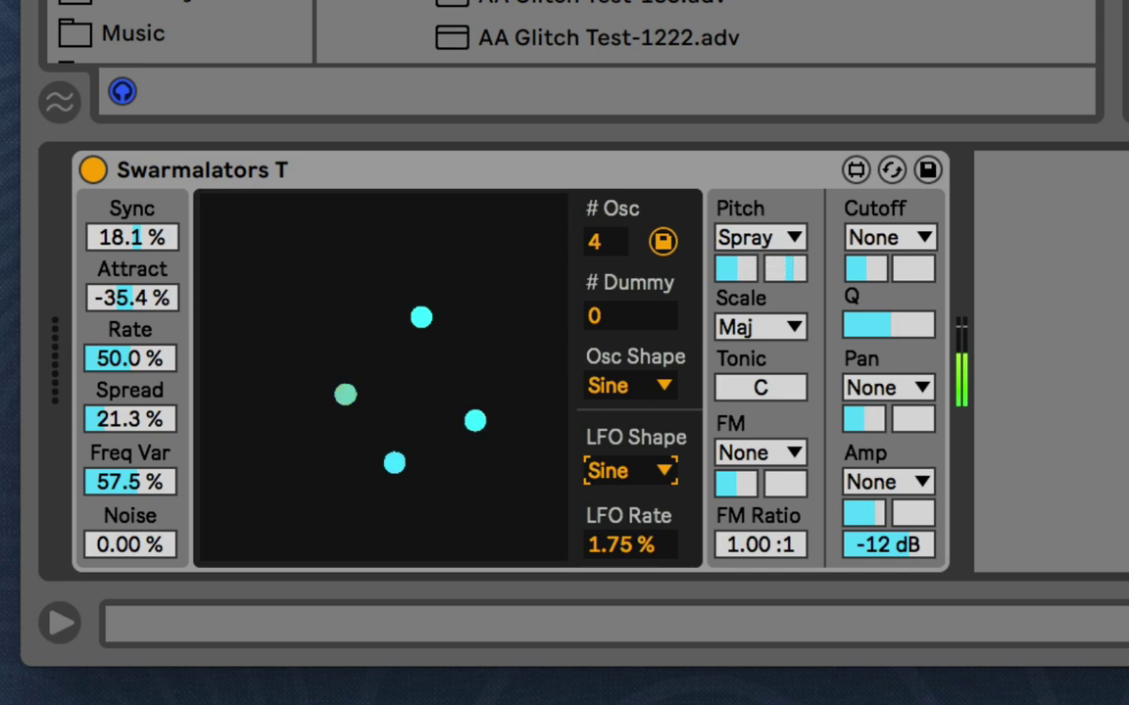
click(737, 267)
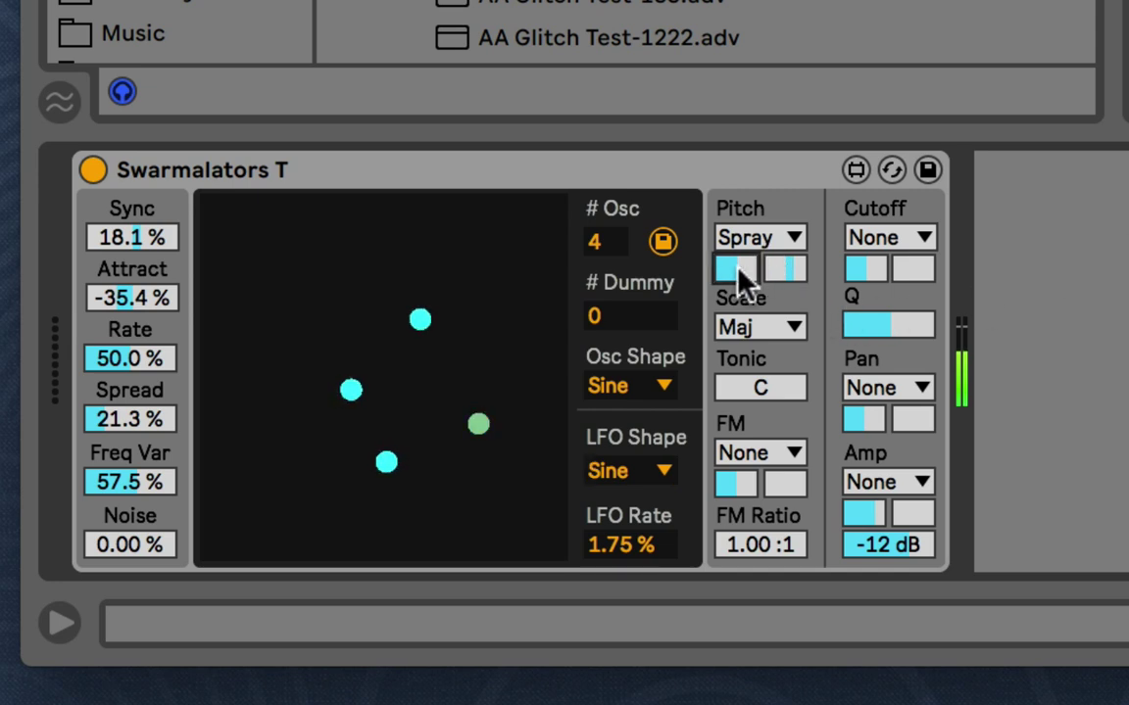
click(794, 272)
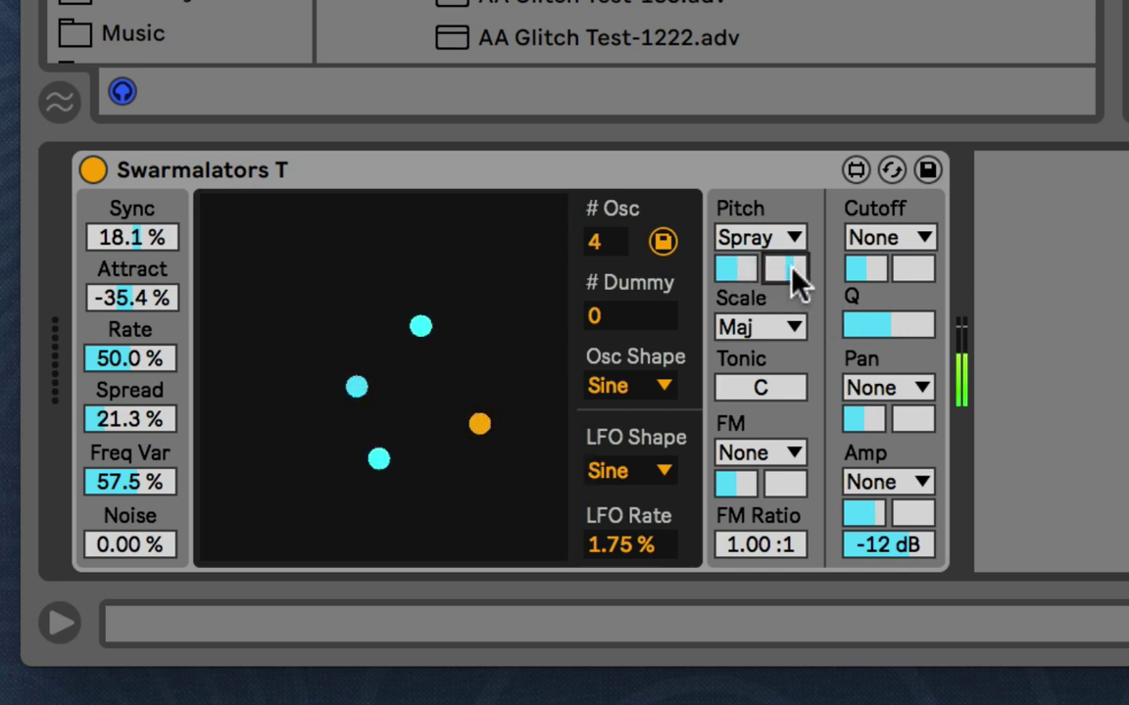
click(1098, 323)
click(744, 238)
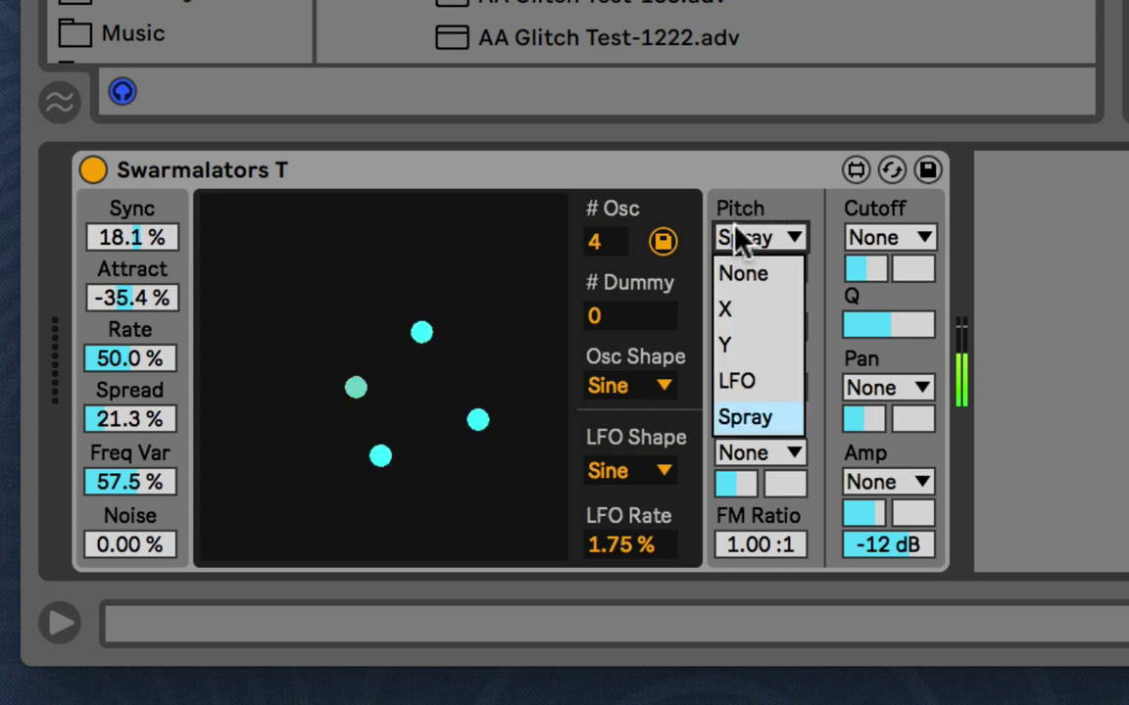
click(745, 416)
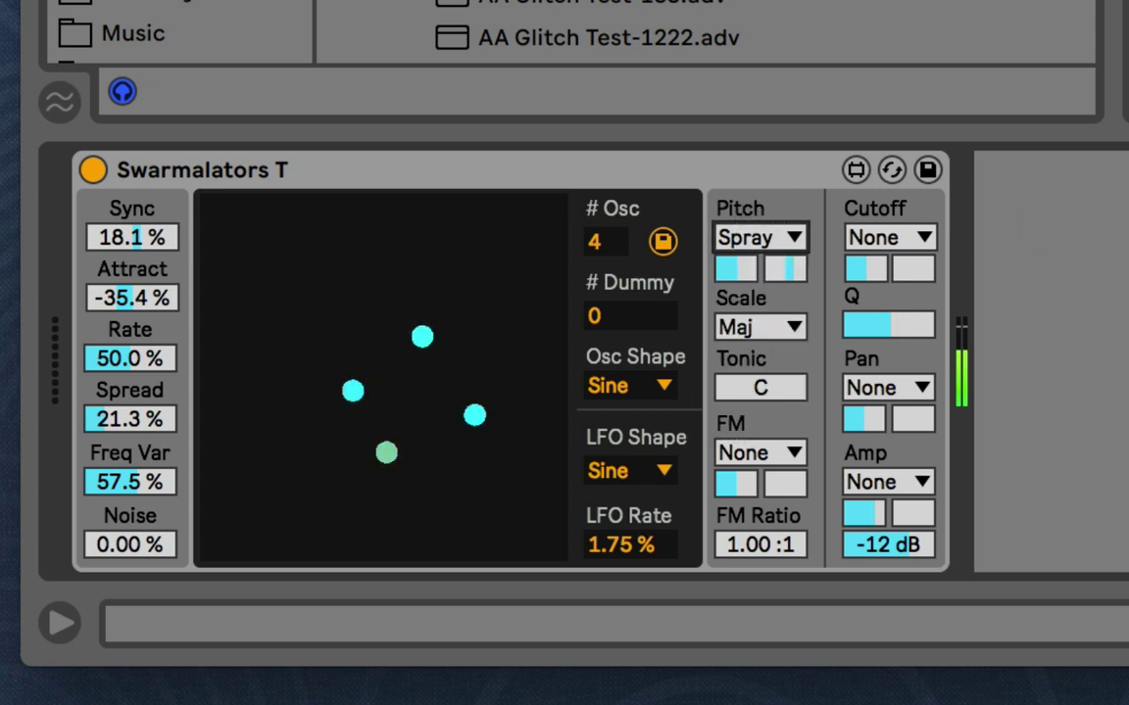
click(632, 471)
click(1117, 429)
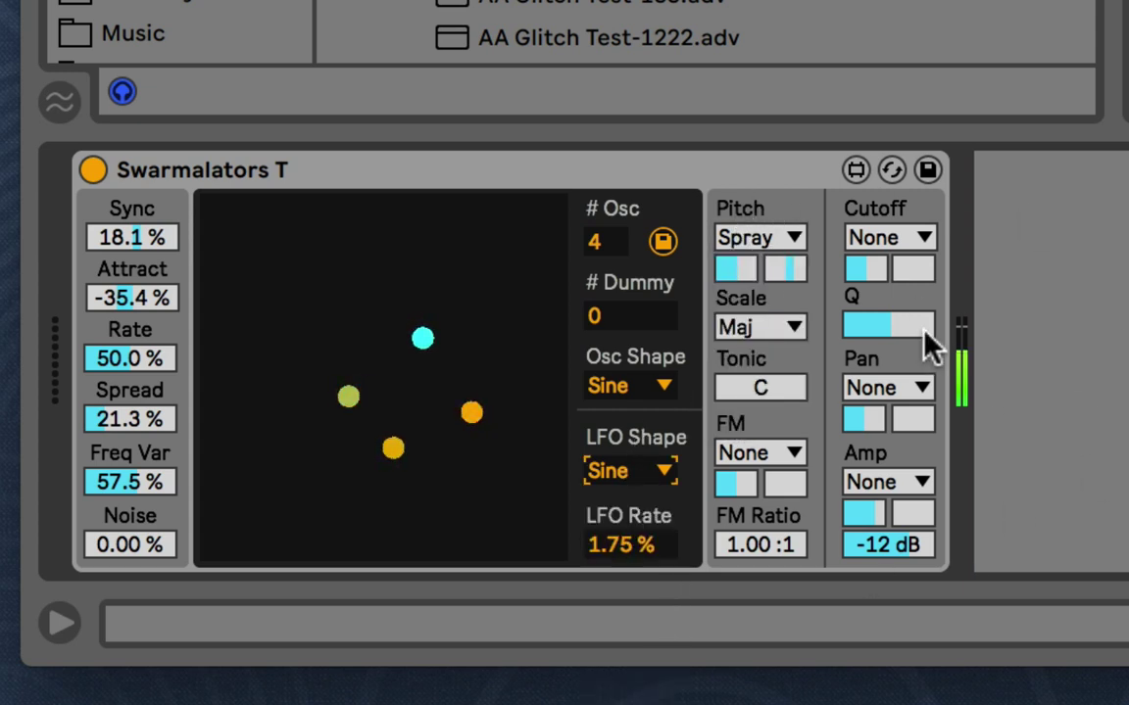
click(767, 236)
click(759, 192)
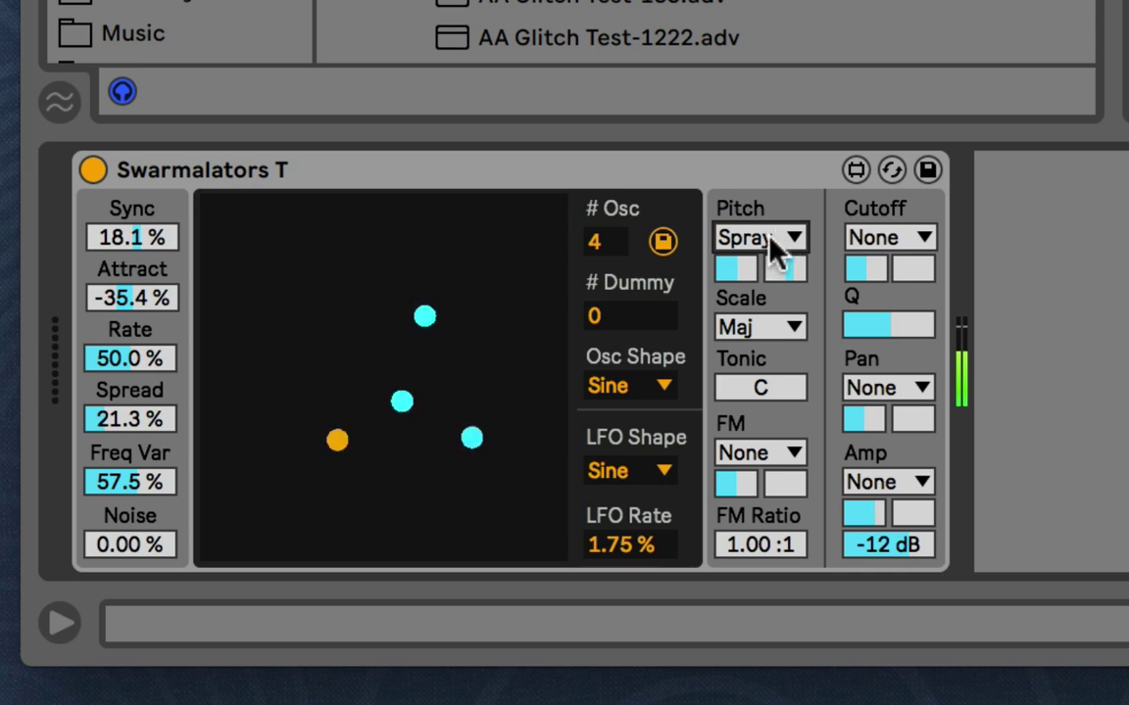
Change the pitch Scale from the scale list to PMin.
click(761, 330)
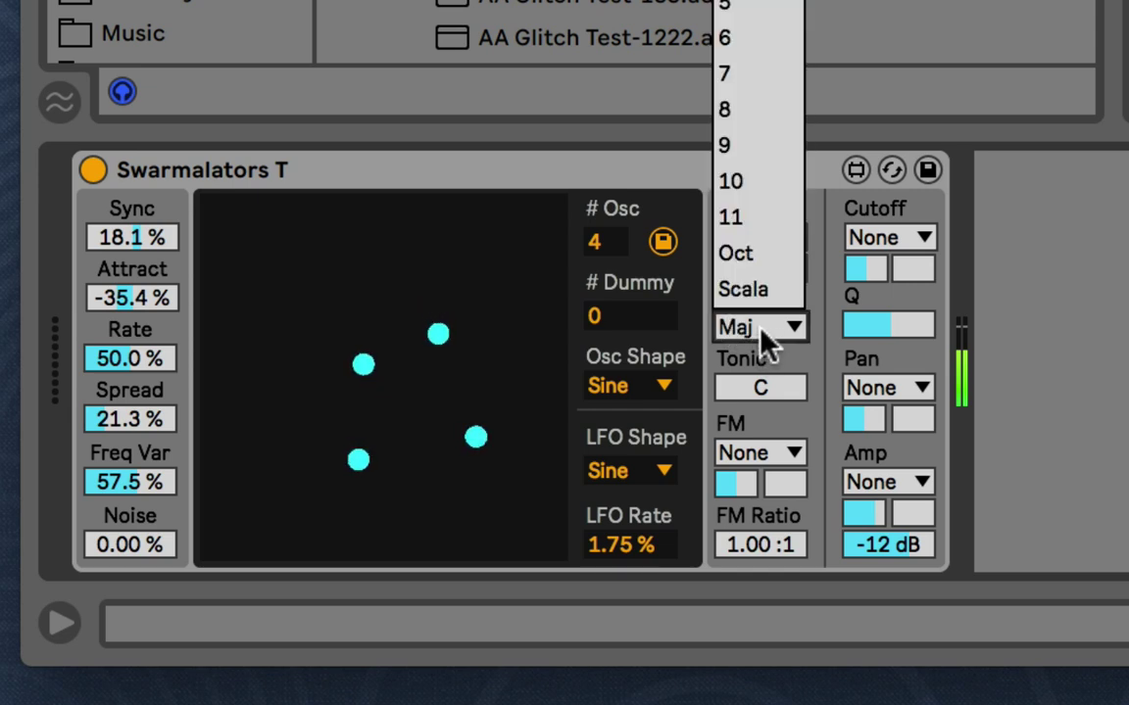
click(759, 2)
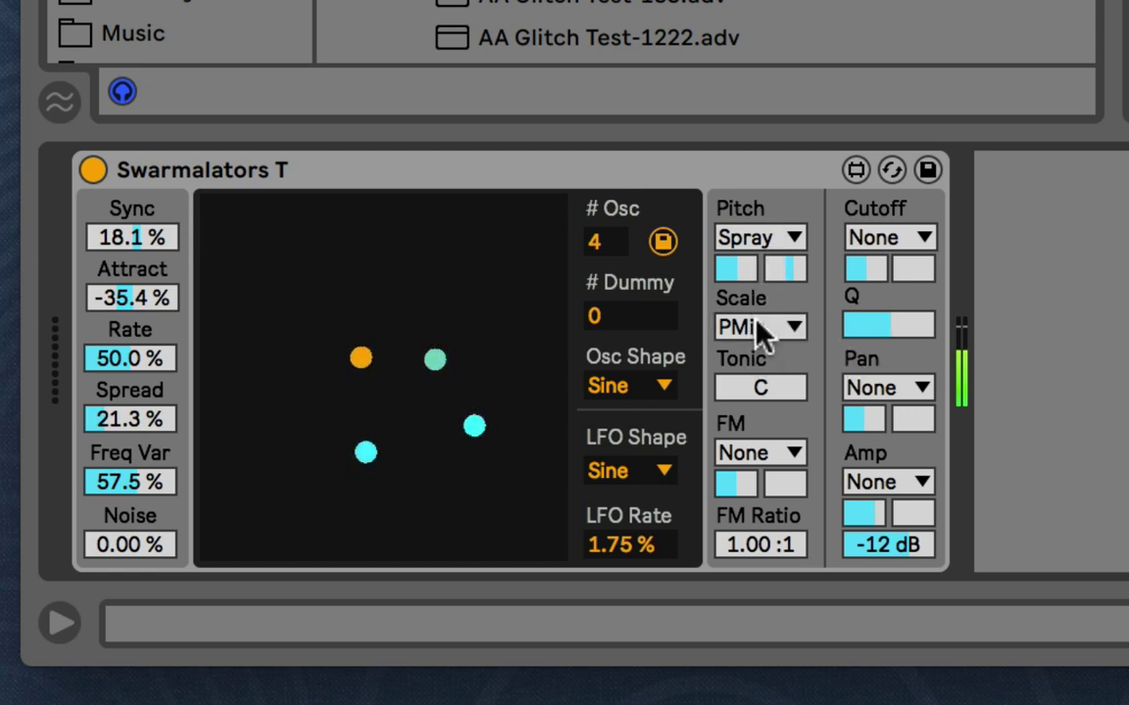
Switch to Finder, locate a Scala tuning file and load it into the device's Scale setting.
mouse_move(855, 701)
click(854, 672)
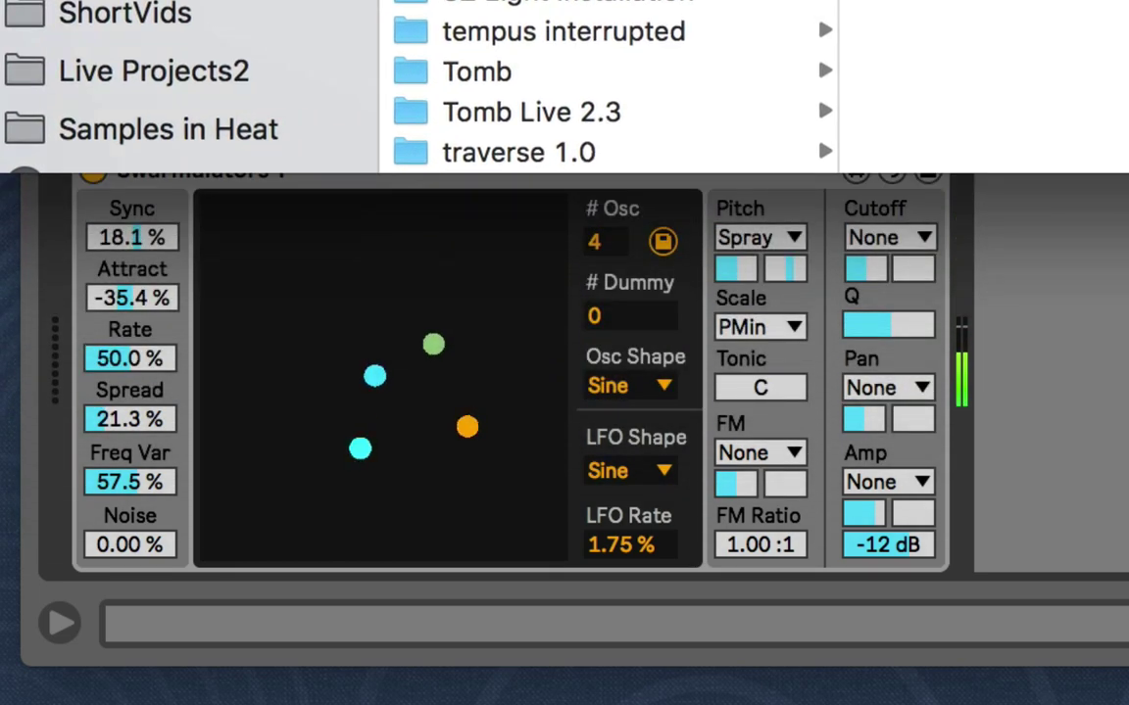
scroll(147, 12, down, 5)
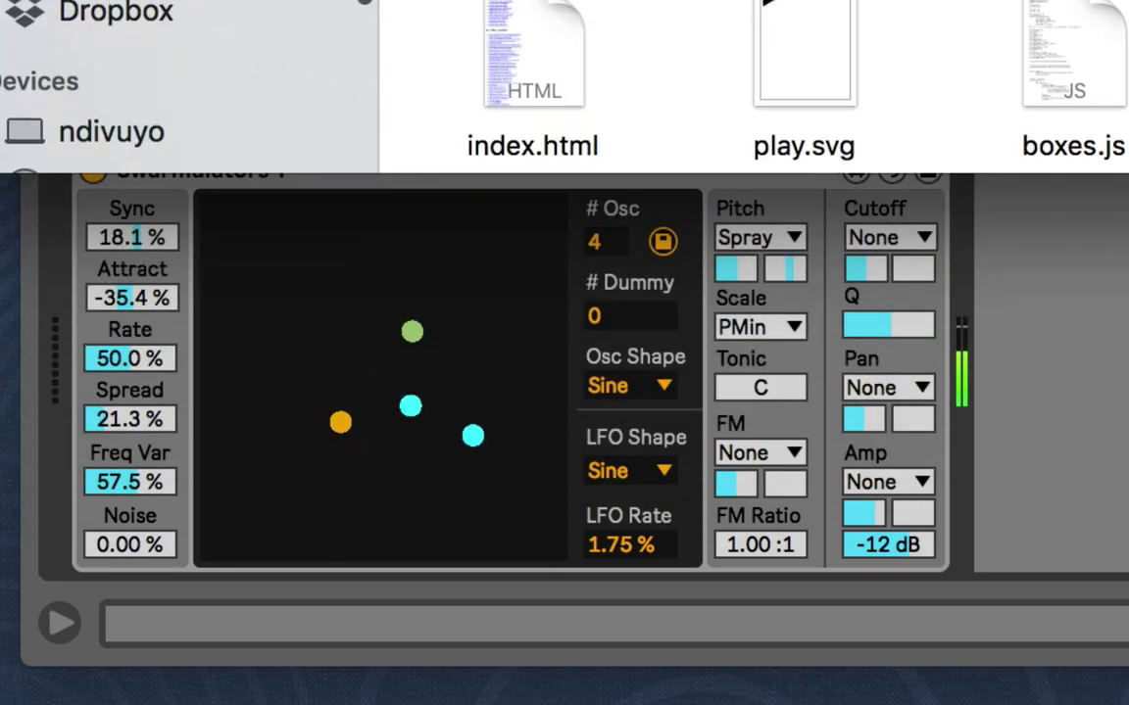
key(super+bracketleft)
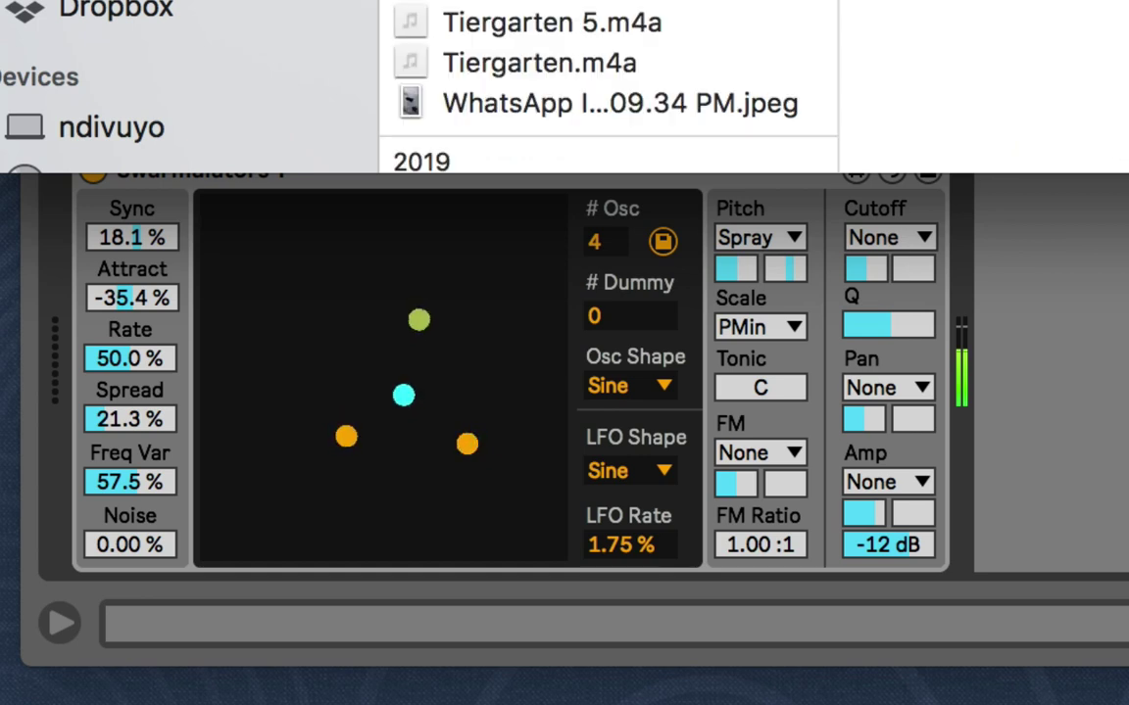
scroll(754, 86, right, 3)
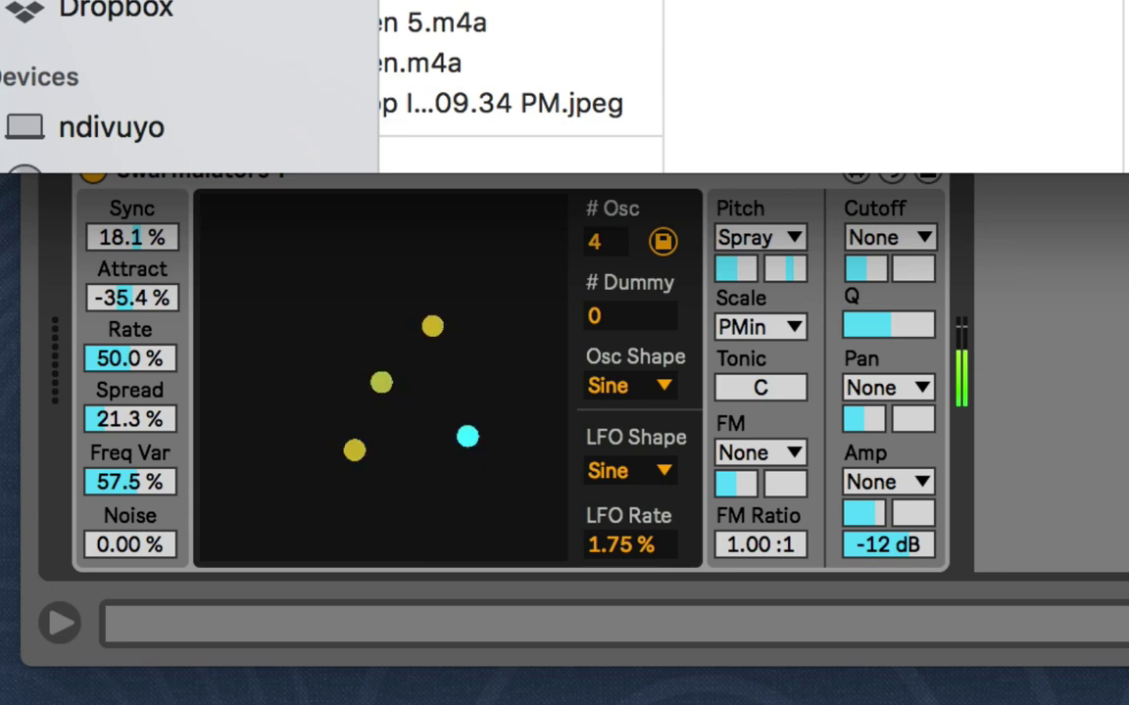
drag(529, 147, 745, 333)
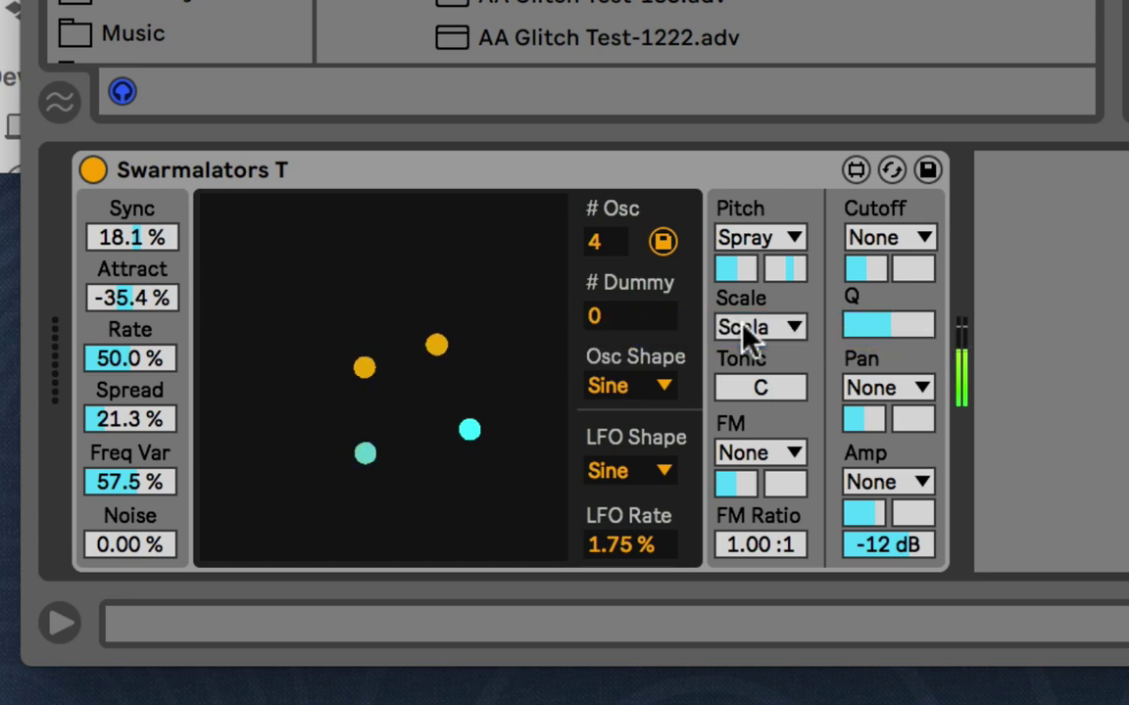
Test the Tonic setting at C, shifting the computer MIDI keyboard's octave down and back up.
click(1057, 331)
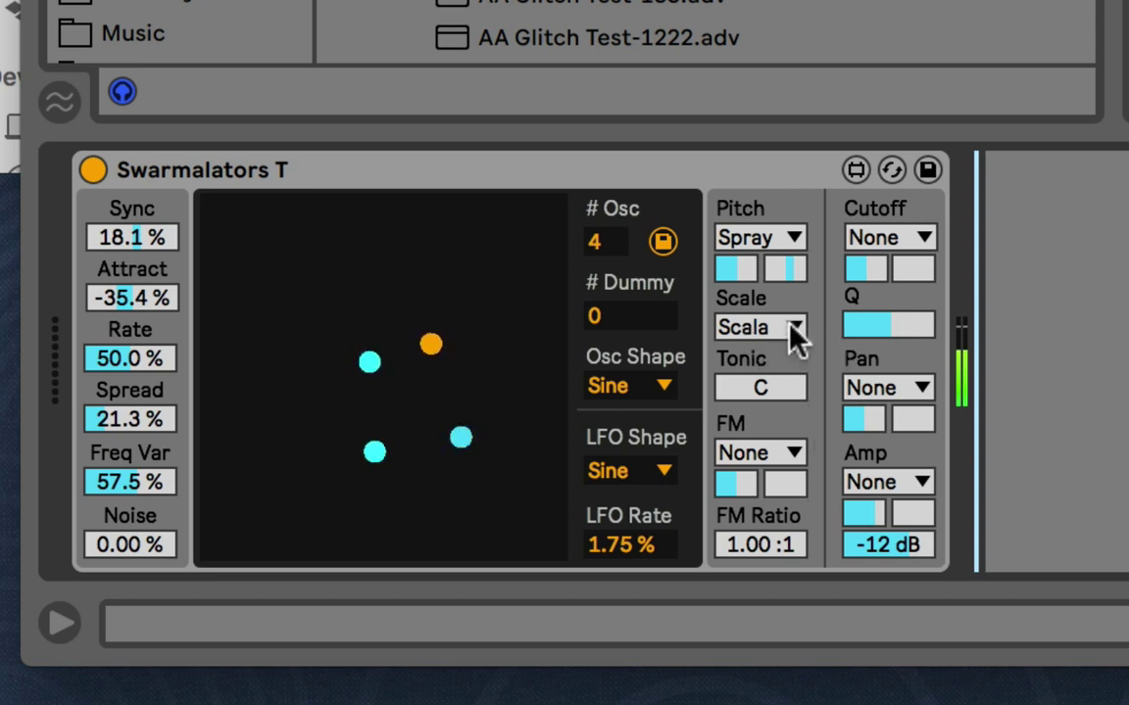
mouse_move(745, 392)
mouse_down()
mouse_move(745, 364)
mouse_move(742, 394)
mouse_up()
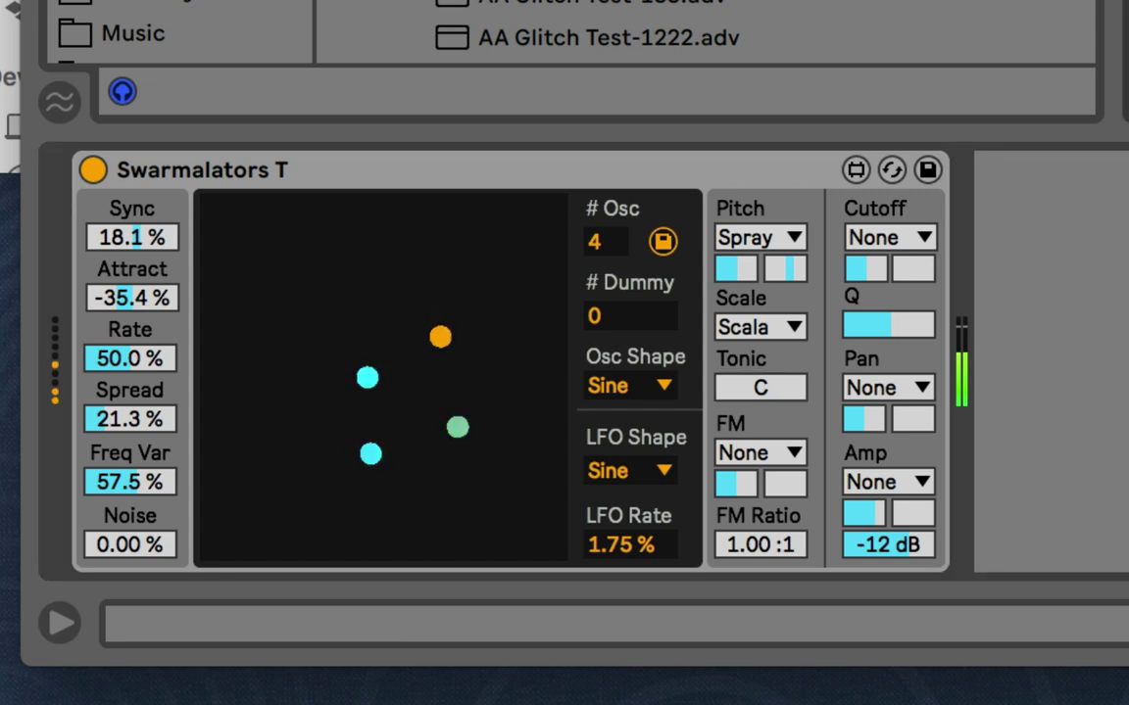
key(z)
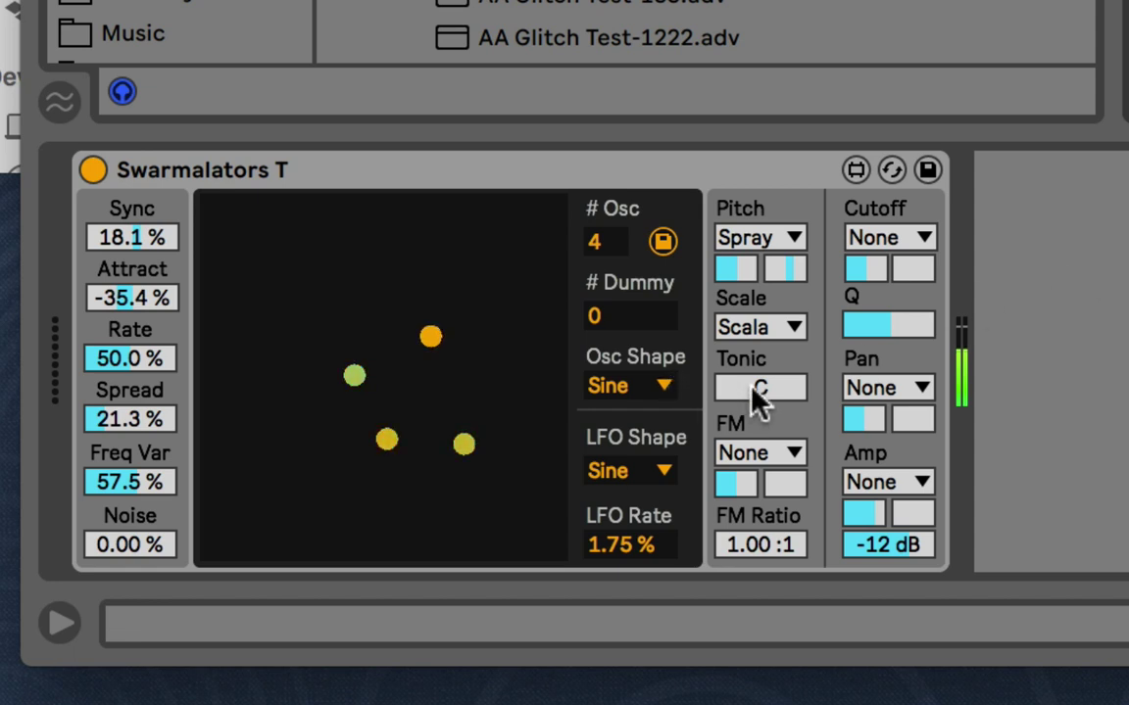
key(x)
click(1060, 379)
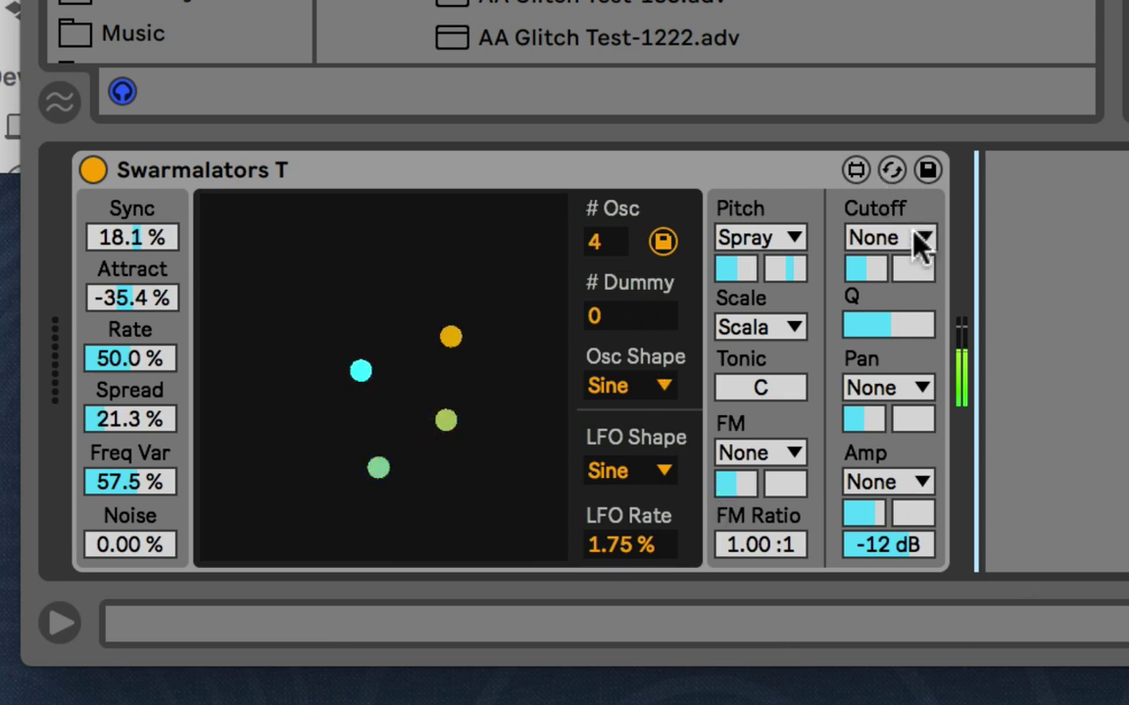
Lower the FM base value to zero with its source at None, and raise it again.
click(751, 536)
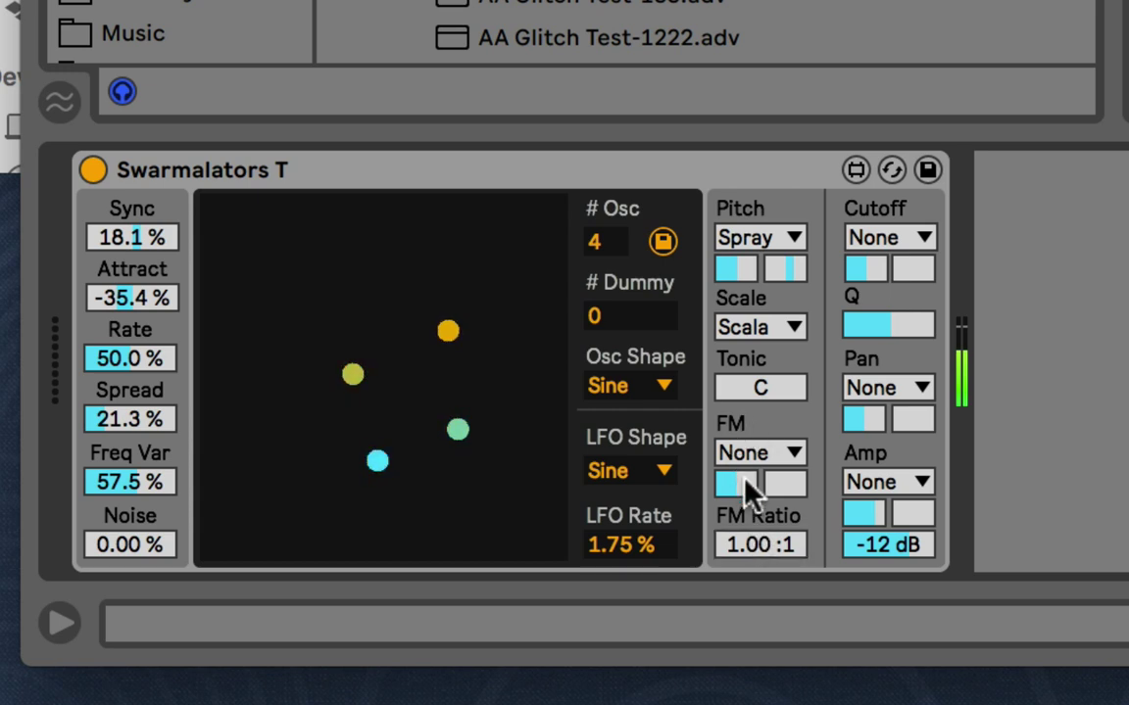
mouse_move(748, 485)
mouse_down()
mouse_move(748, 519)
mouse_move(743, 508)
mouse_up()
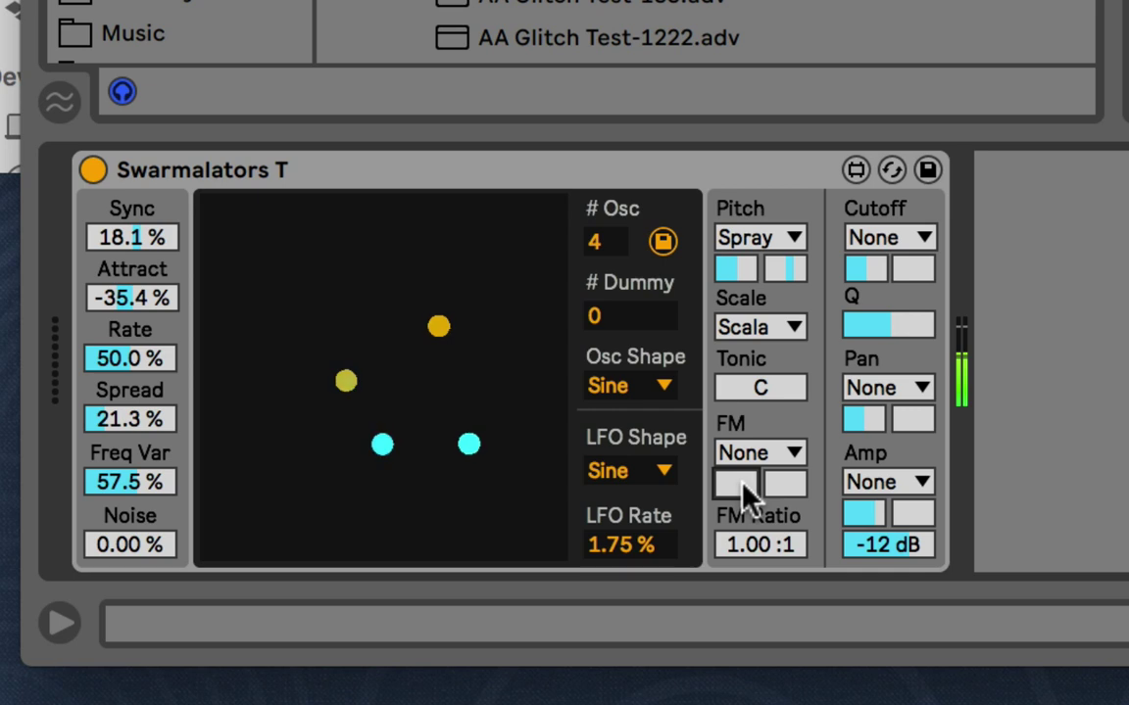
click(795, 485)
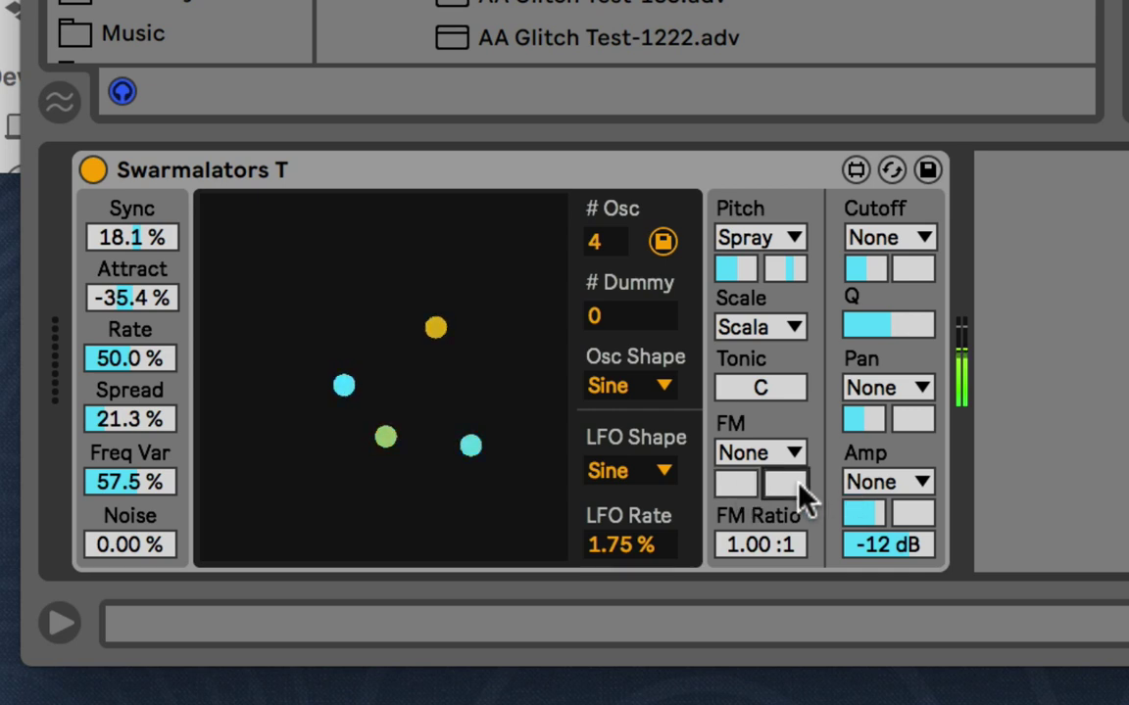
click(731, 476)
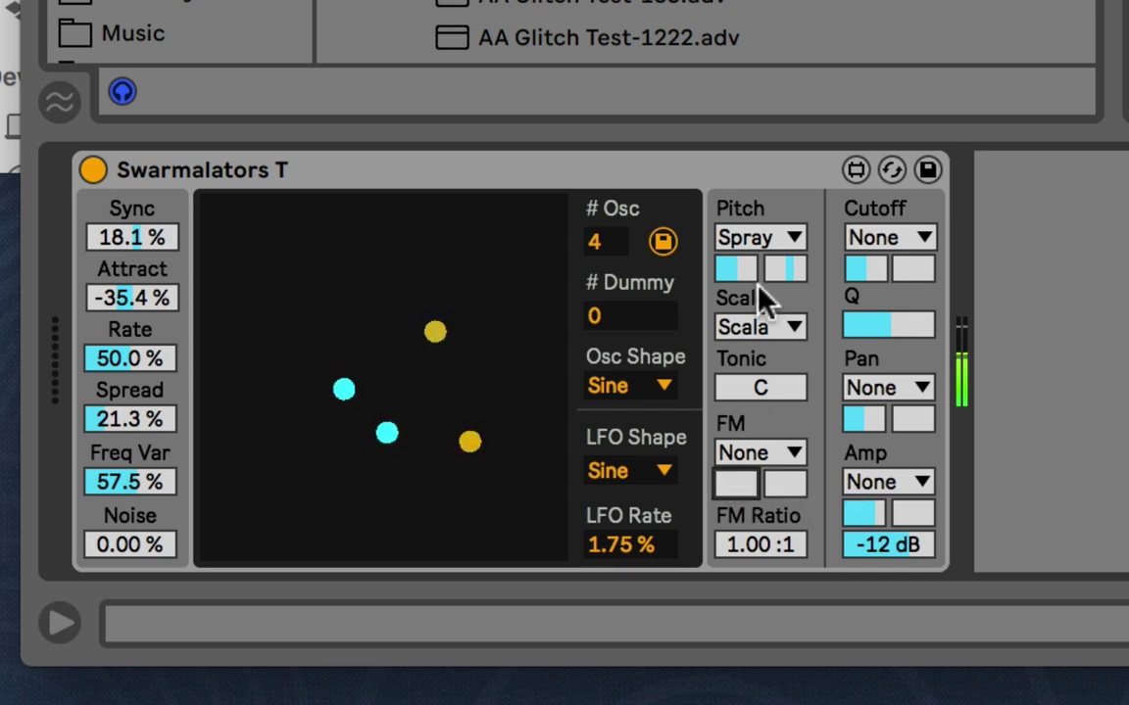
Reduce the Pitch modulation amount and set the FM Ratio to 0.12 :1 with a raised FM modulation amount.
click(783, 263)
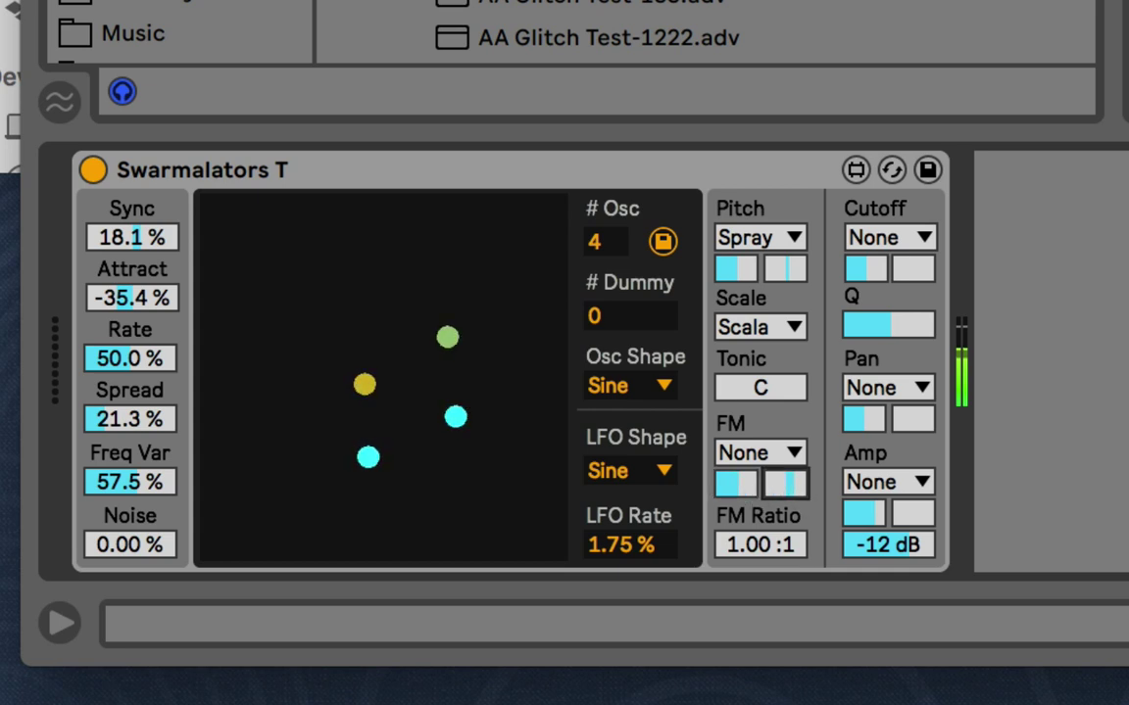
click(737, 485)
click(767, 535)
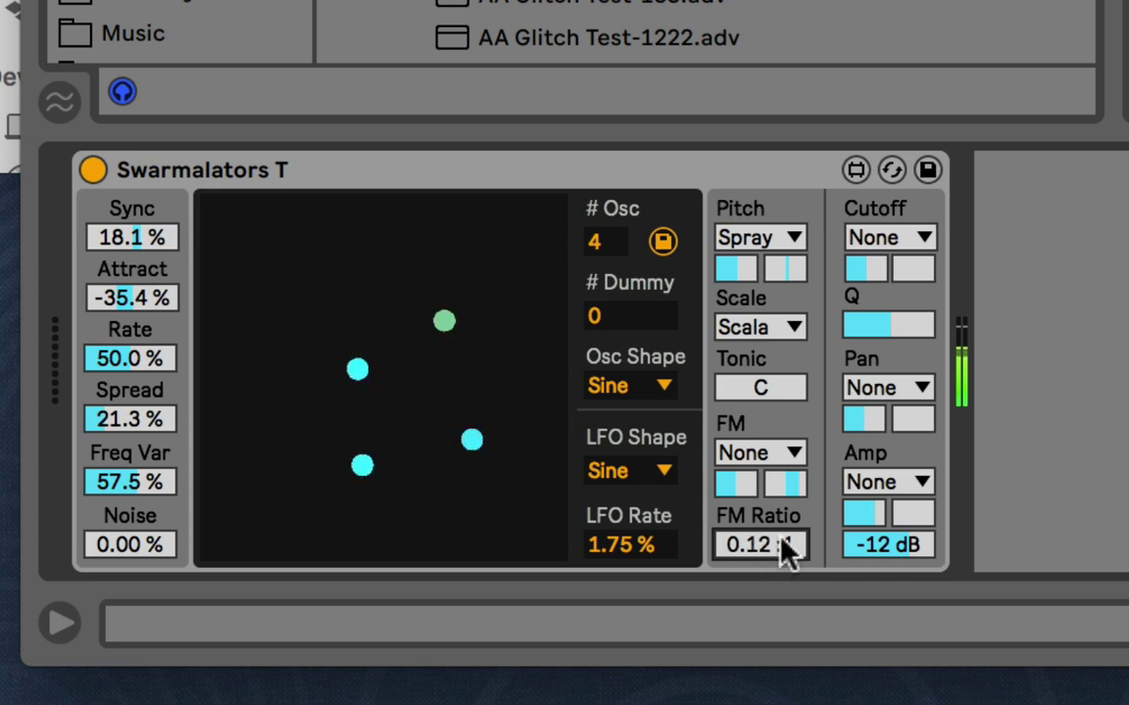
Lower the FM base value and slightly reduce the FM modulation amount, keeping the FM source at None.
click(748, 490)
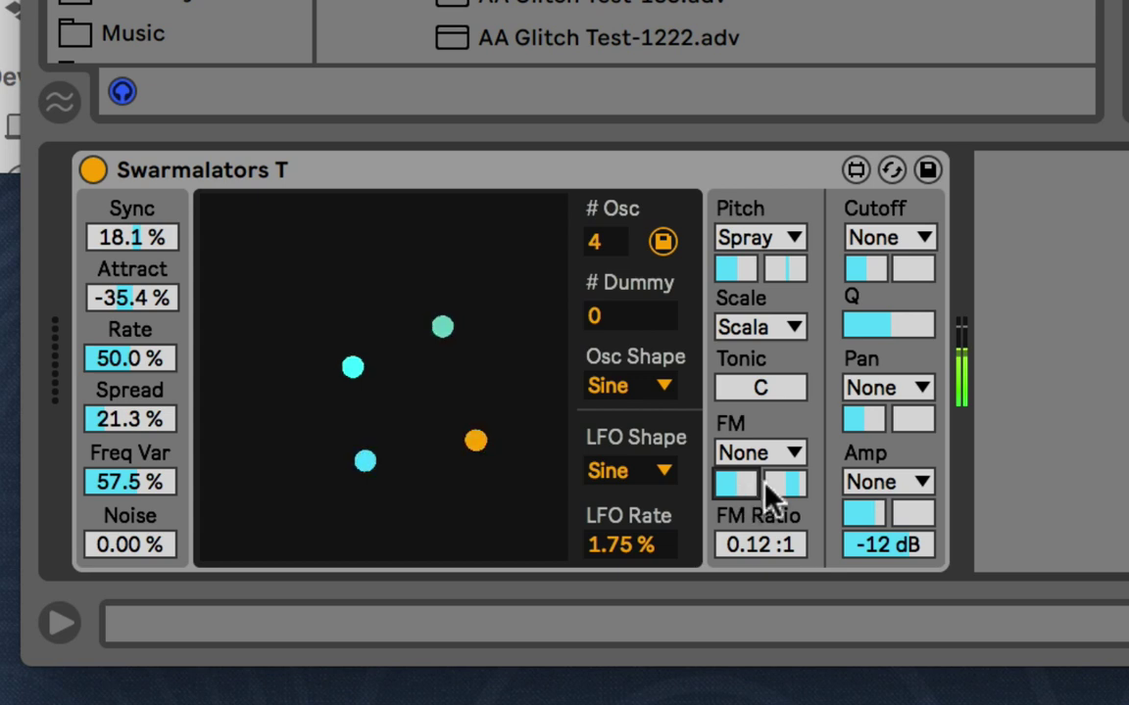
click(771, 495)
drag(752, 474, 777, 450)
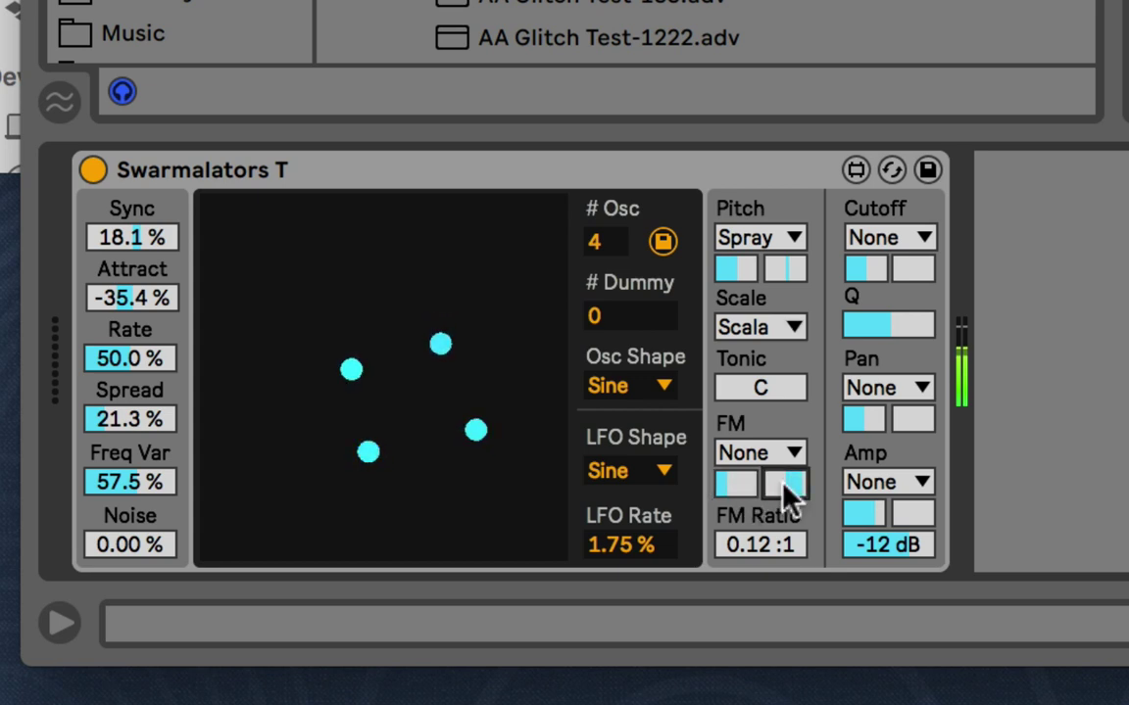
click(745, 490)
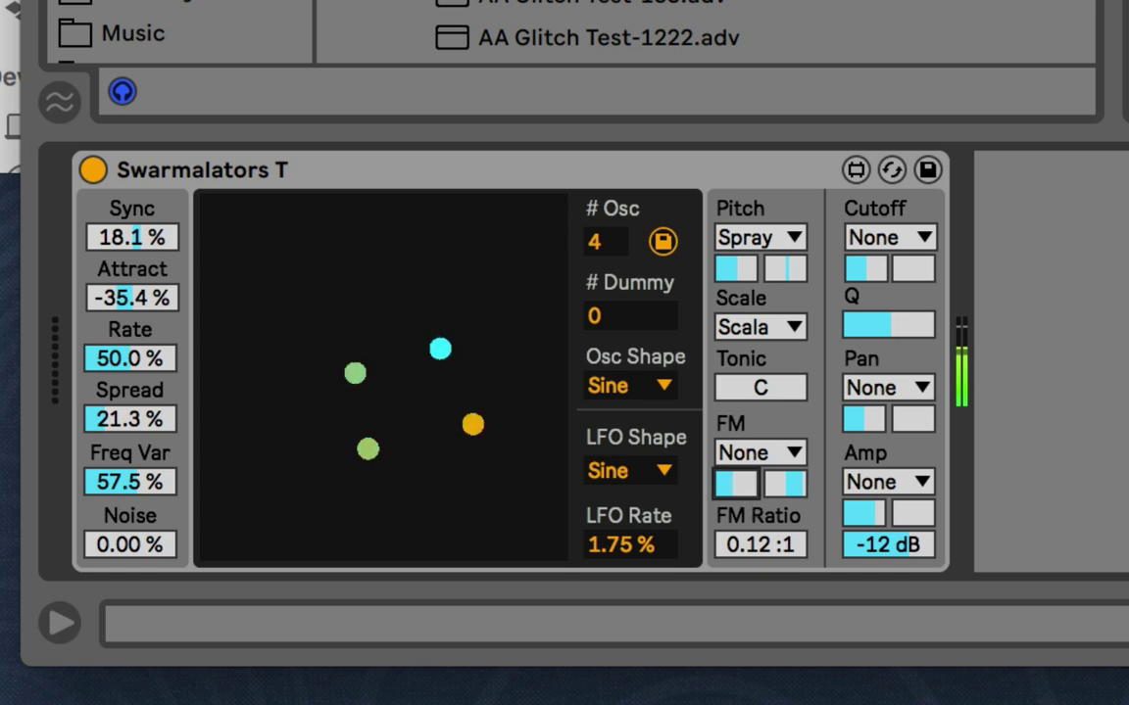
click(784, 482)
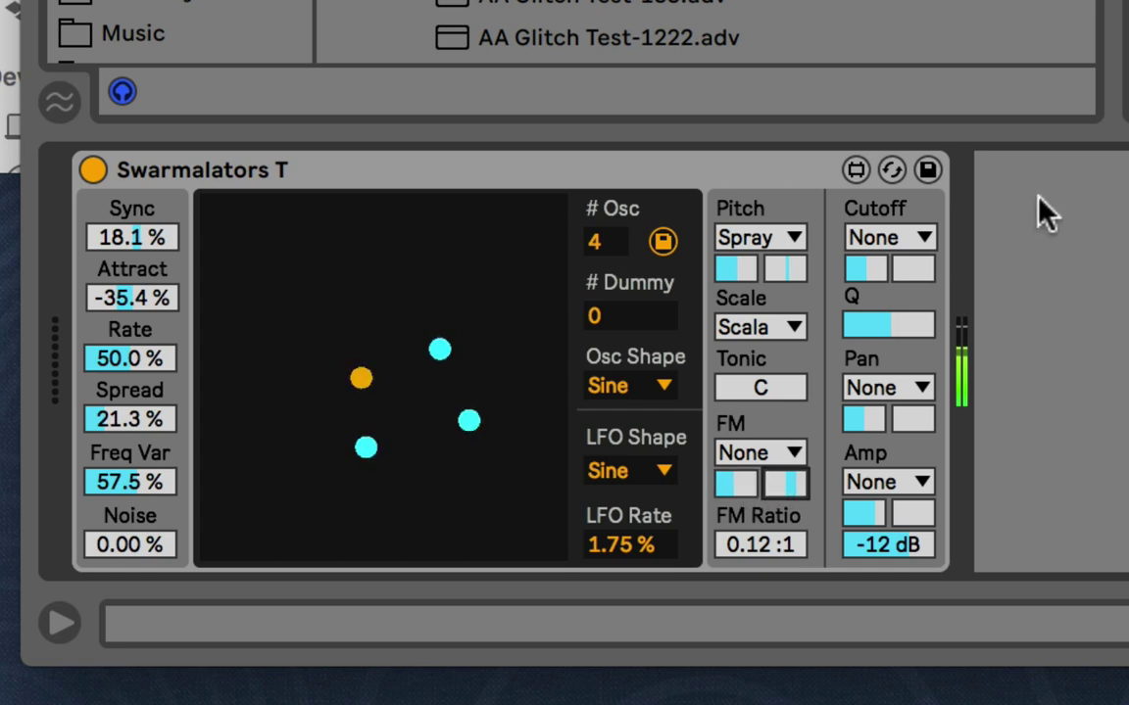
Try FM Ratio values of 0.99 :1 and 0.49 :1.
drag(798, 552, 780, 538)
text(.)
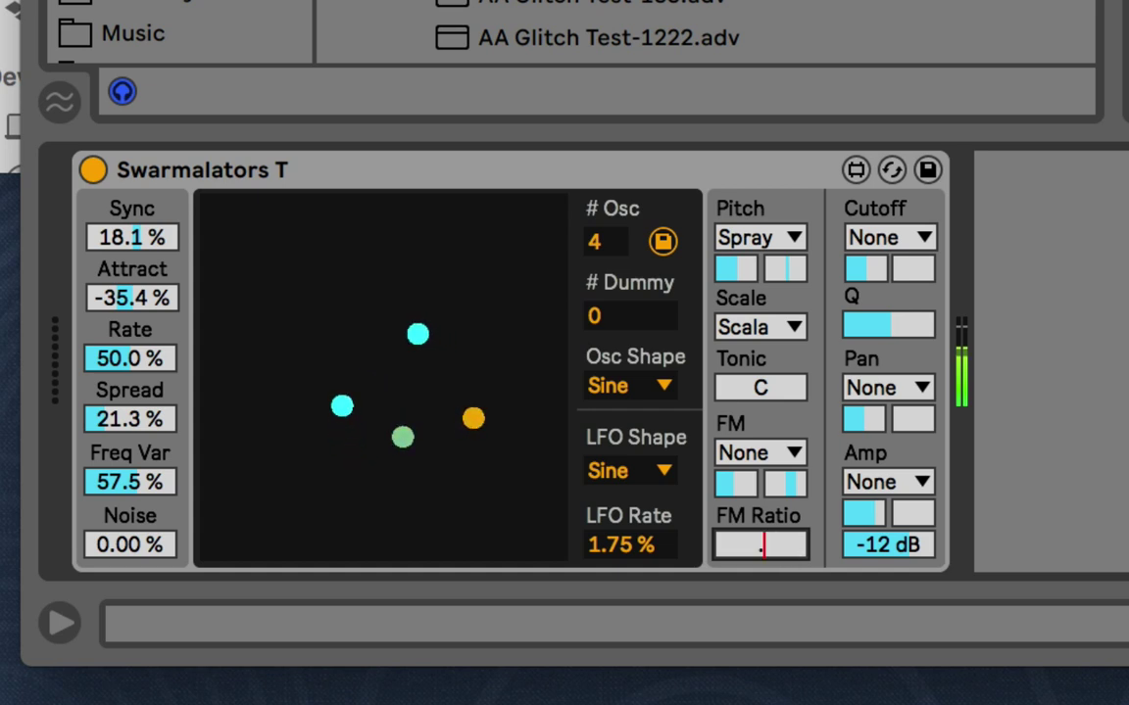
text(99)
key(Return)
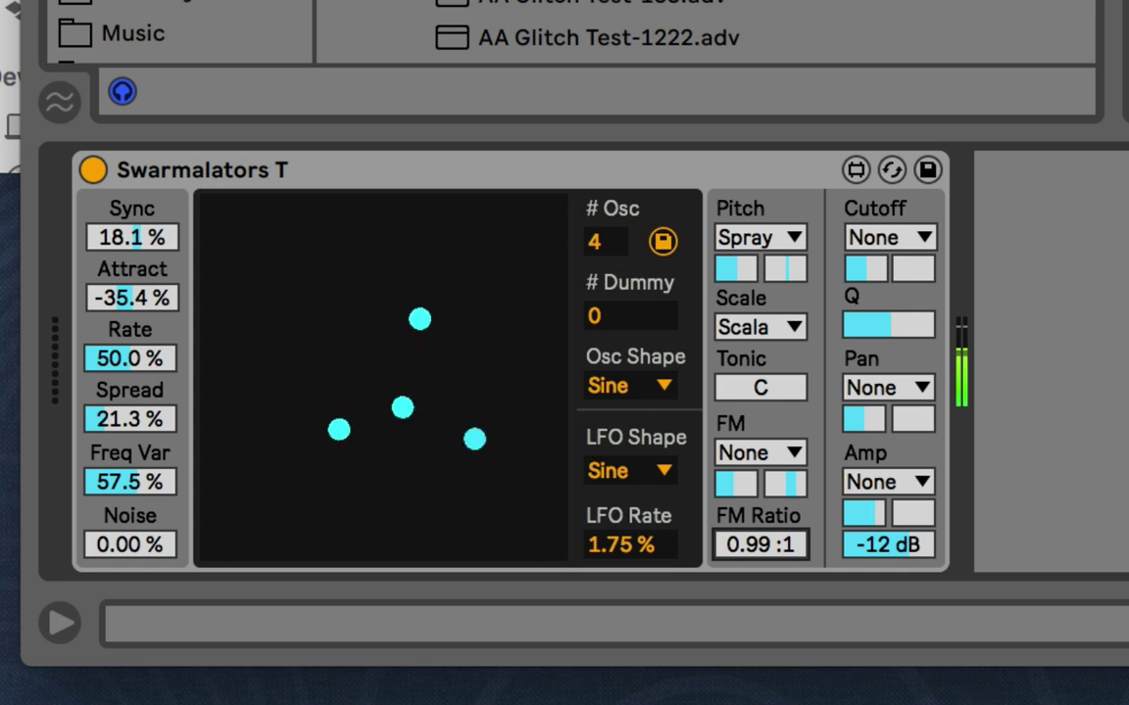
text(.4)
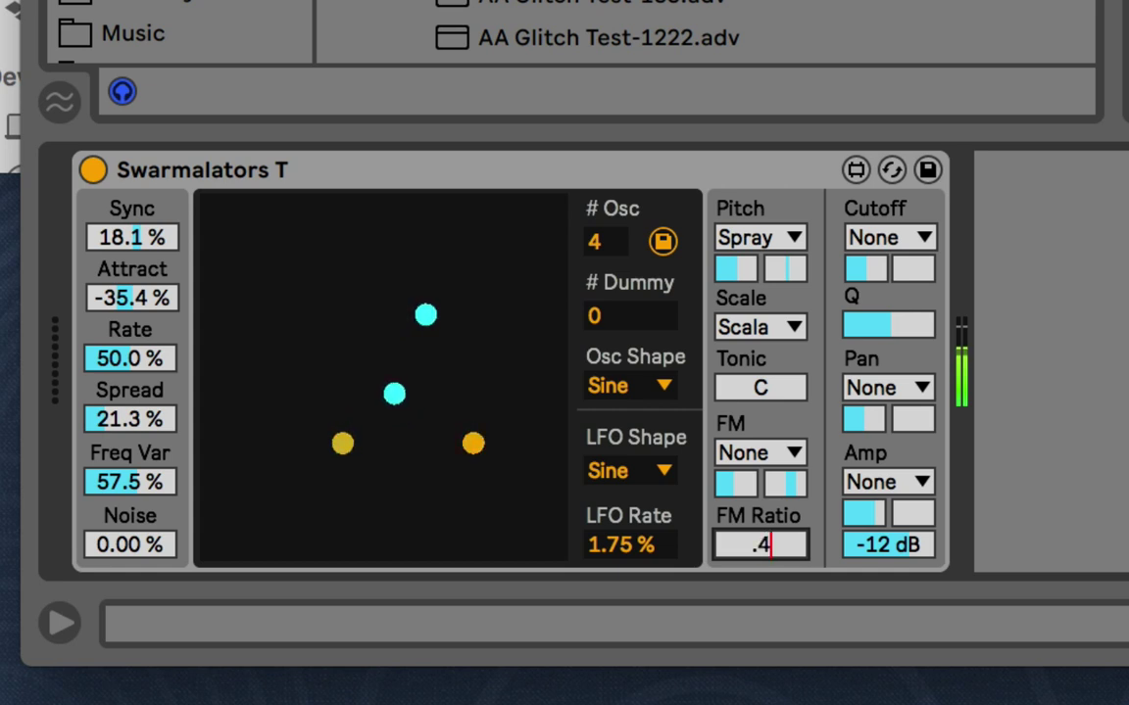
text(9)
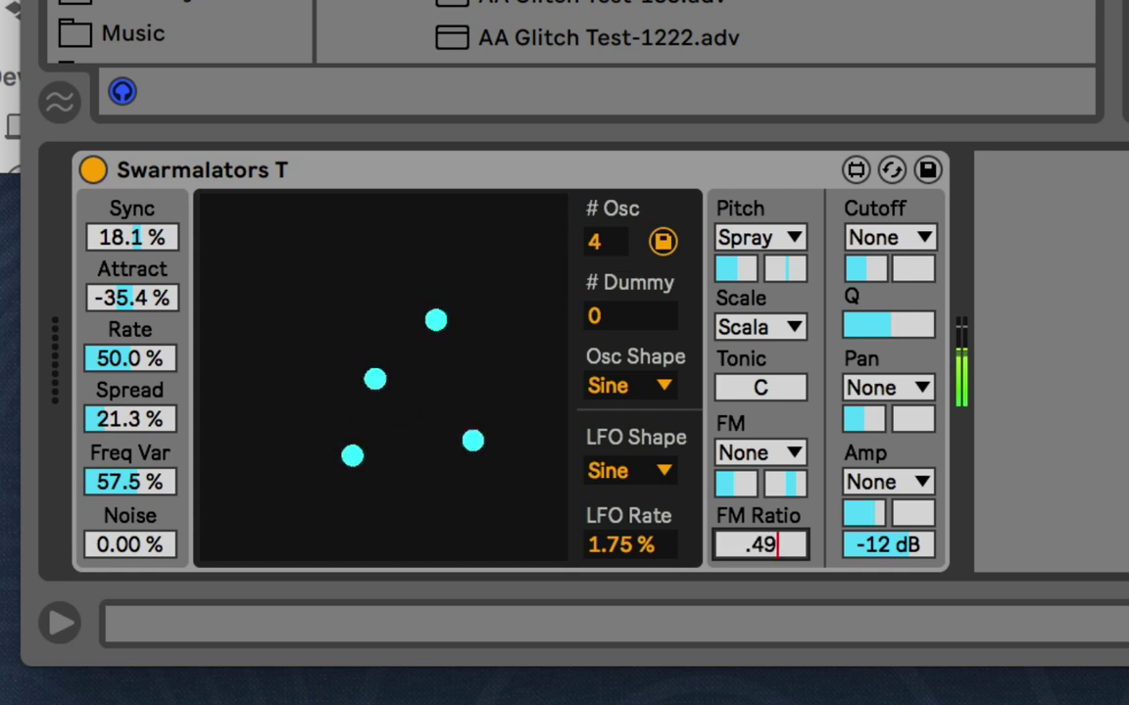
key(Return)
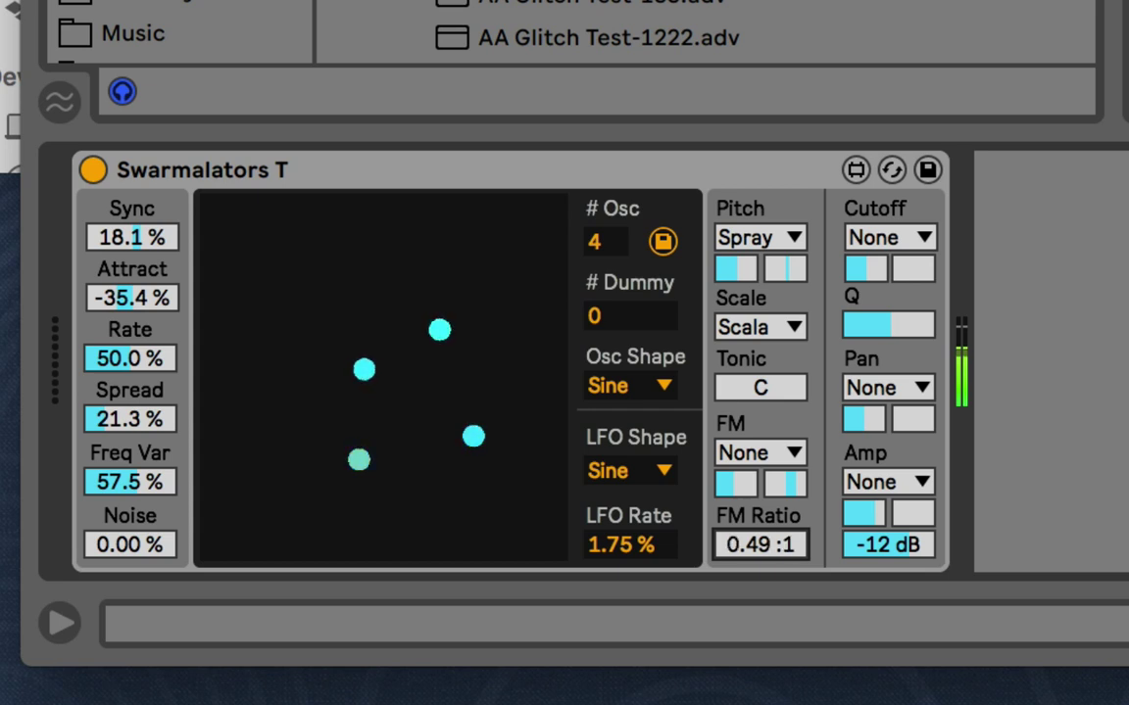
text(.4)
Set the FM Ratio to 0.50 :1.
key(Return)
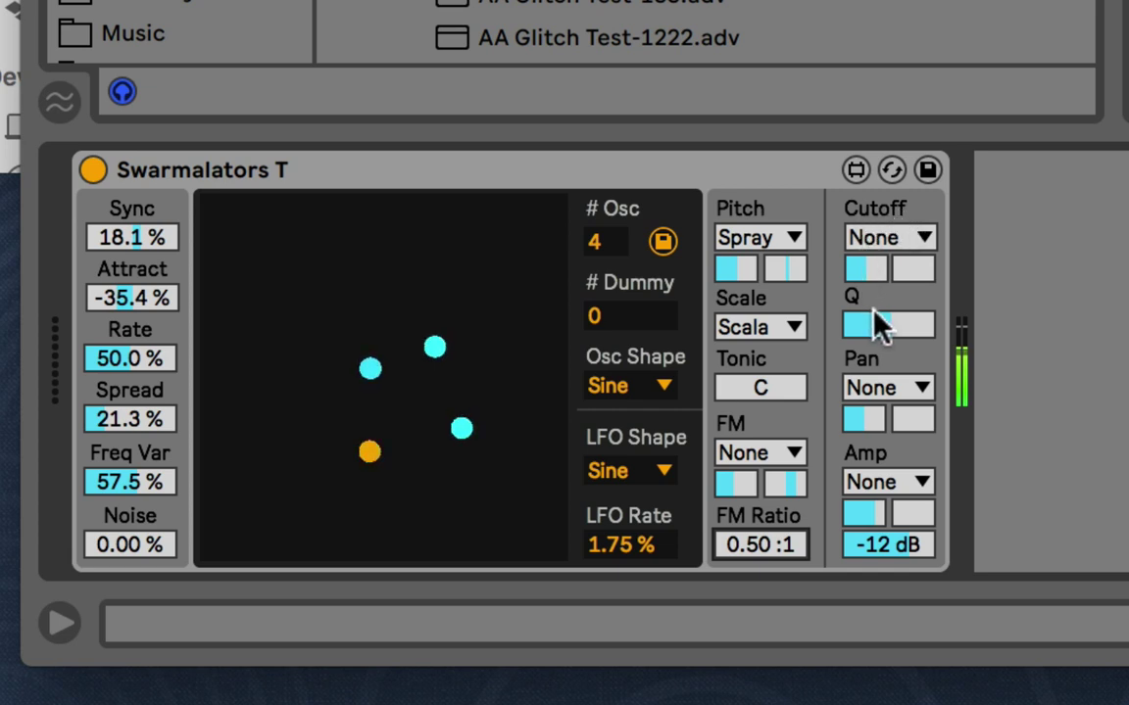
Test the filter by raising Q and lowering it to near its minimum, adjusting the Cutoff base value with its source at None.
mouse_move(886, 335)
mouse_down()
mouse_move(887, 400)
mouse_move(887, 309)
mouse_move(886, 323)
mouse_up()
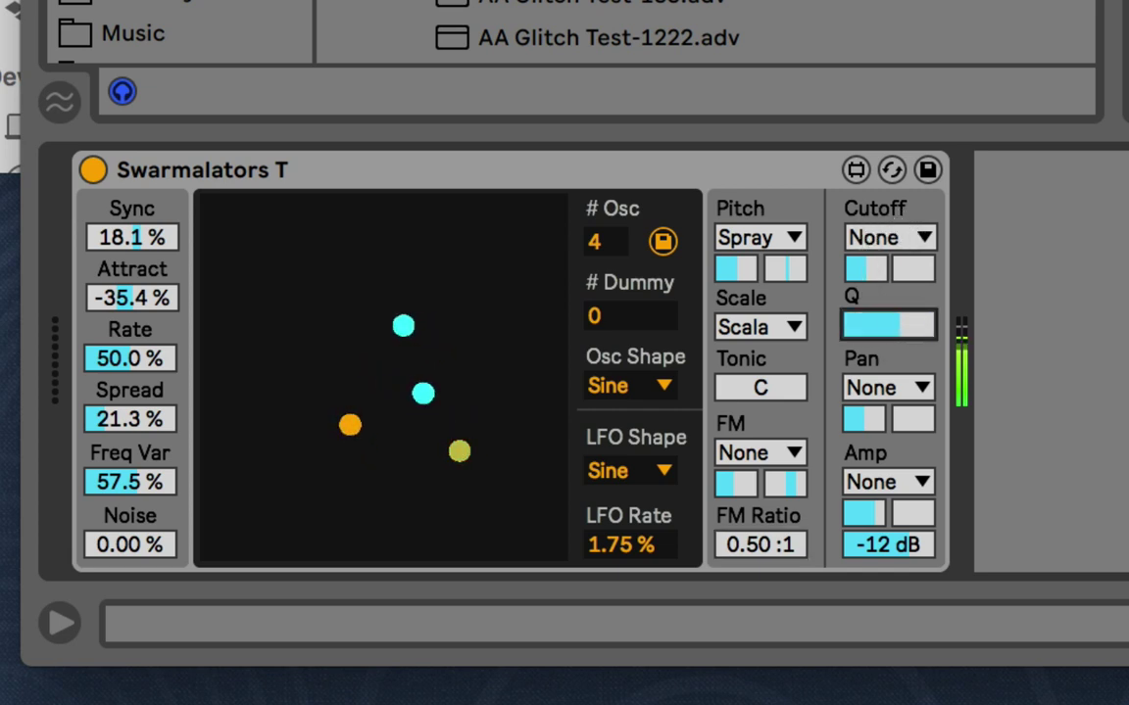
drag(887, 255, 886, 338)
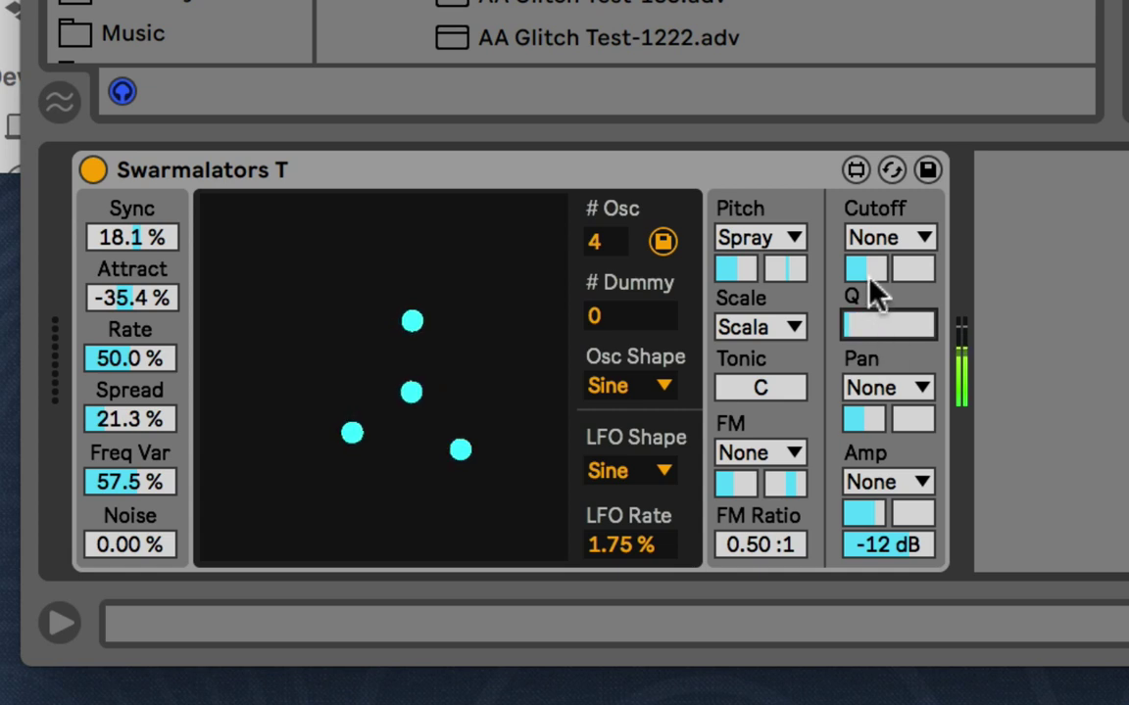
mouse_move(869, 275)
mouse_down()
mouse_move(869, 227)
mouse_move(869, 329)
mouse_move(869, 250)
mouse_up()
click(881, 225)
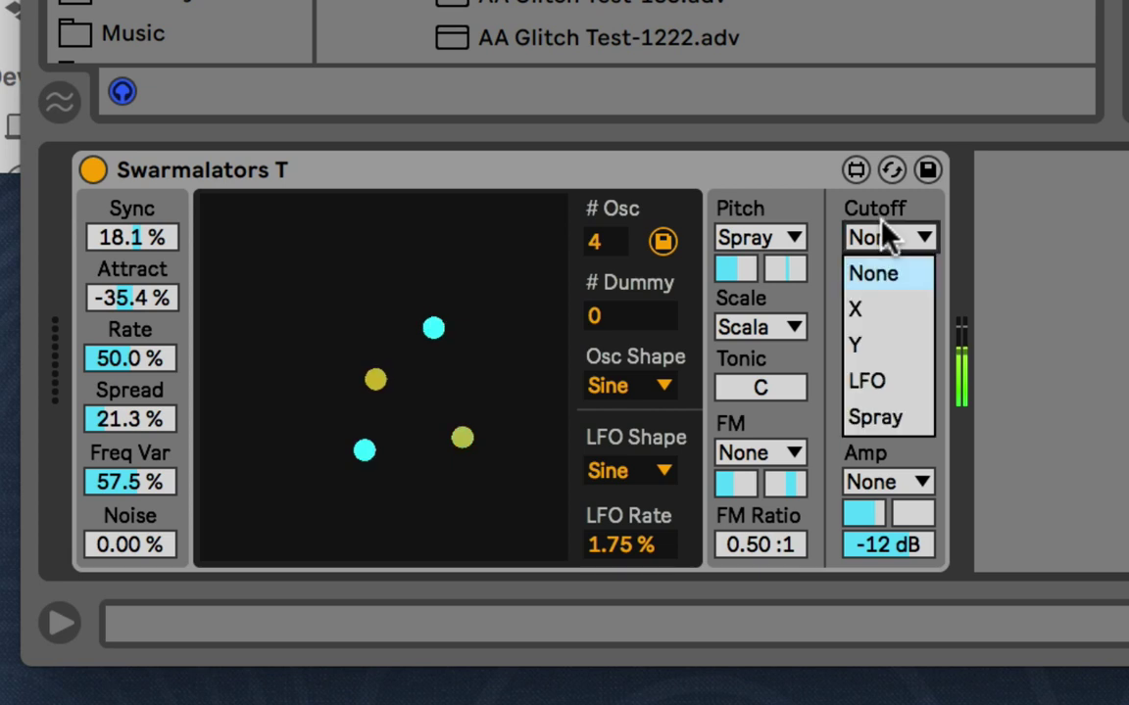
click(1067, 278)
Fine-tune the FM base value and change the Osc Shape to Saw.
drag(736, 486, 736, 483)
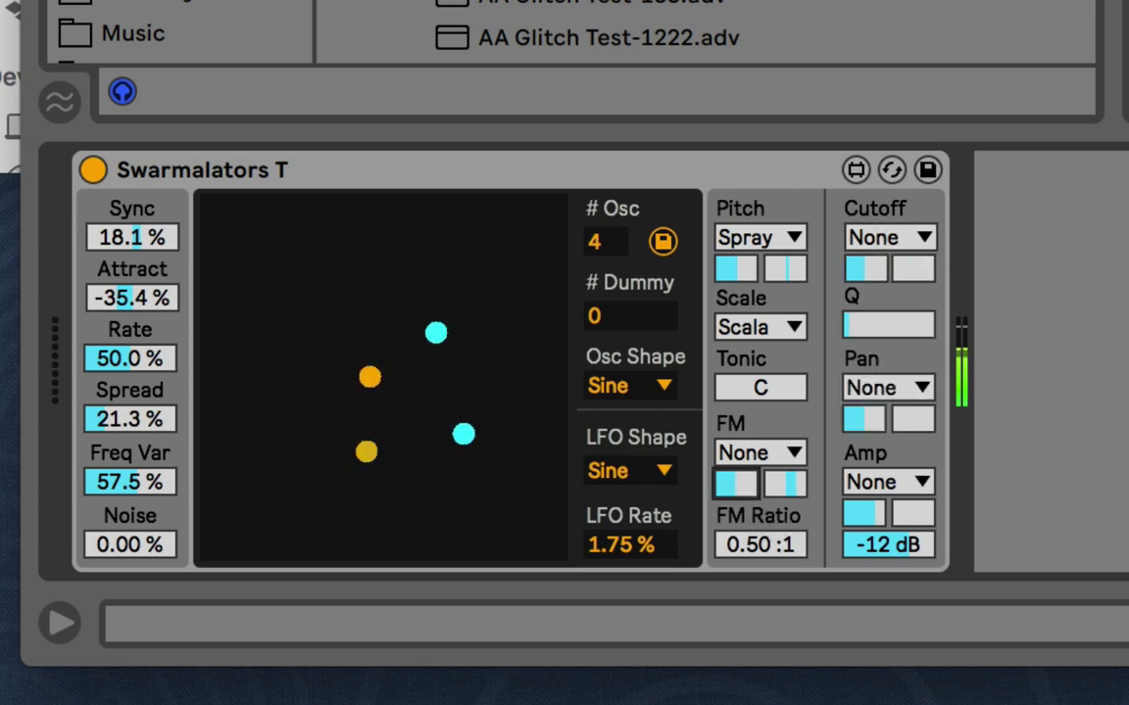
click(628, 384)
click(639, 458)
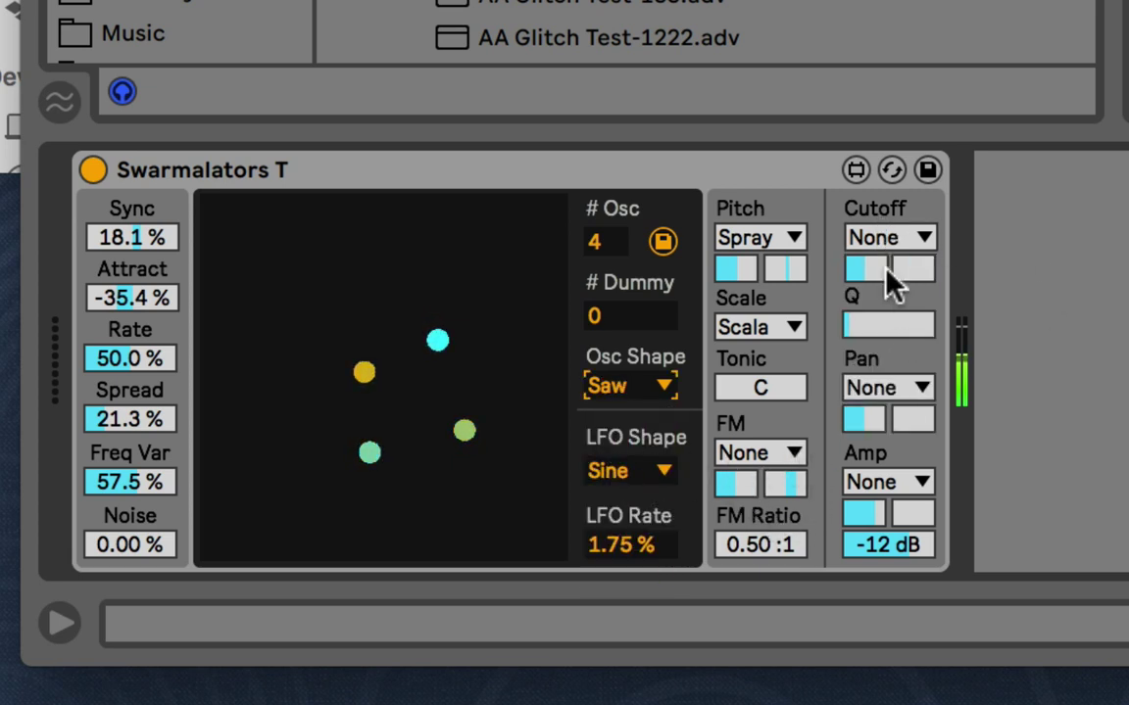
Modulate the Cutoff from Y with a lowered base value and a raised modulation amount, and raise Q to about a quarter.
drag(879, 274, 912, 266)
click(864, 233)
click(869, 233)
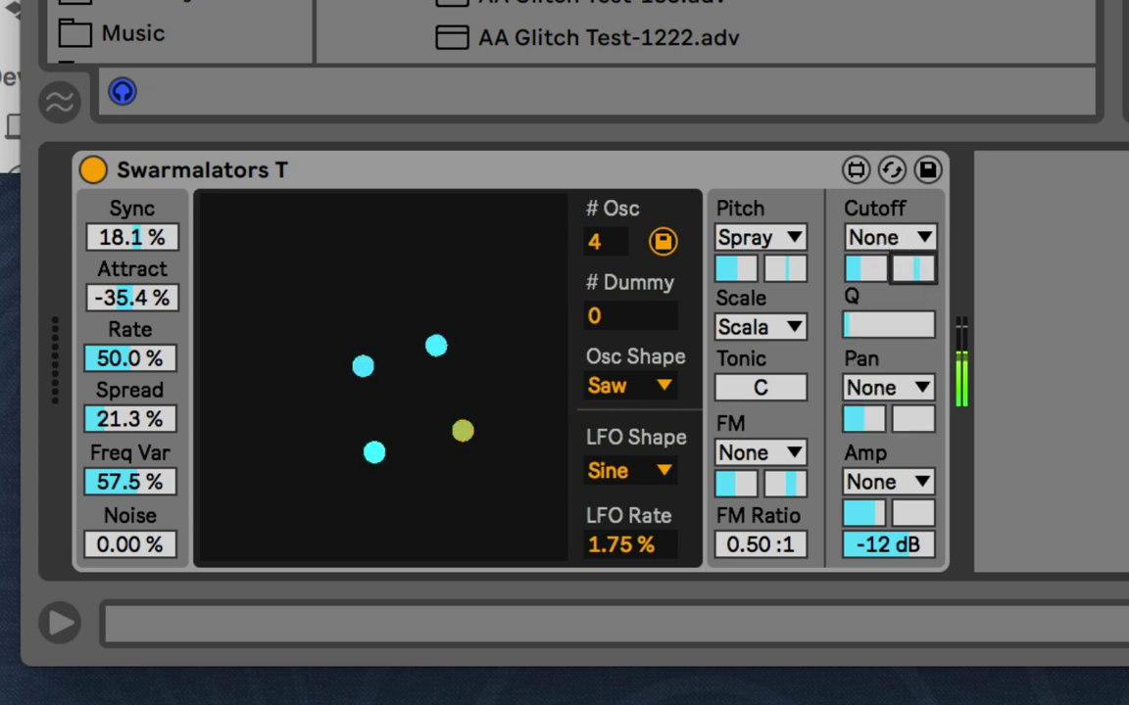
click(894, 241)
click(873, 352)
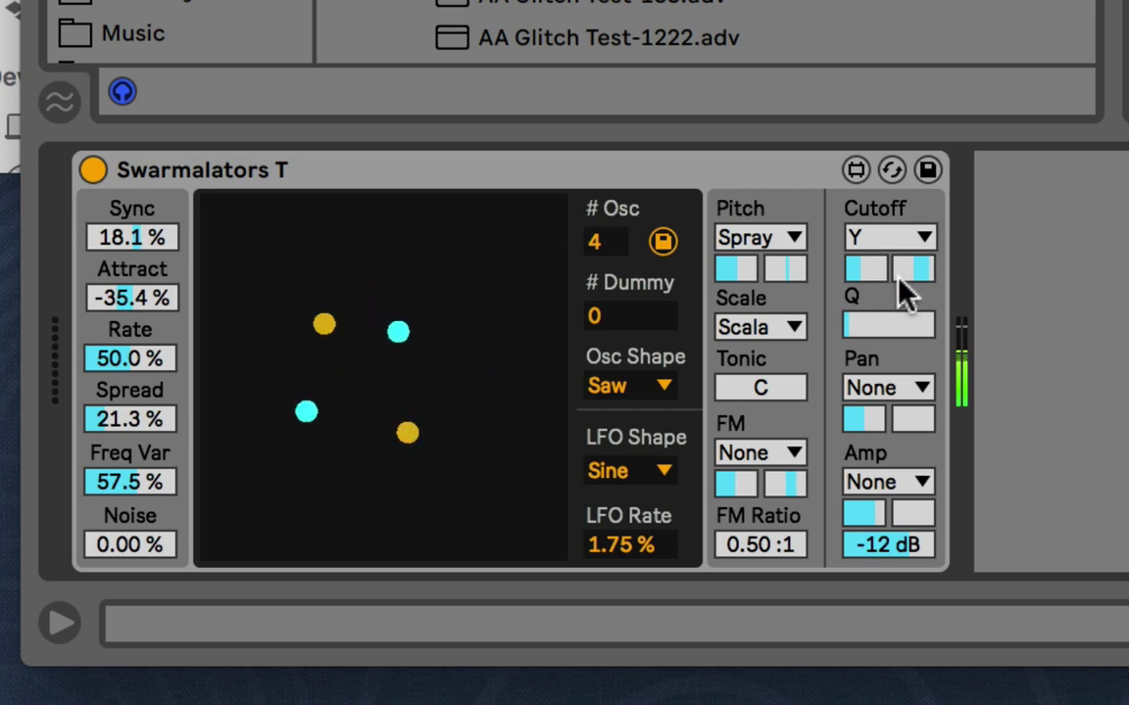
drag(906, 270, 907, 253)
drag(887, 320, 886, 307)
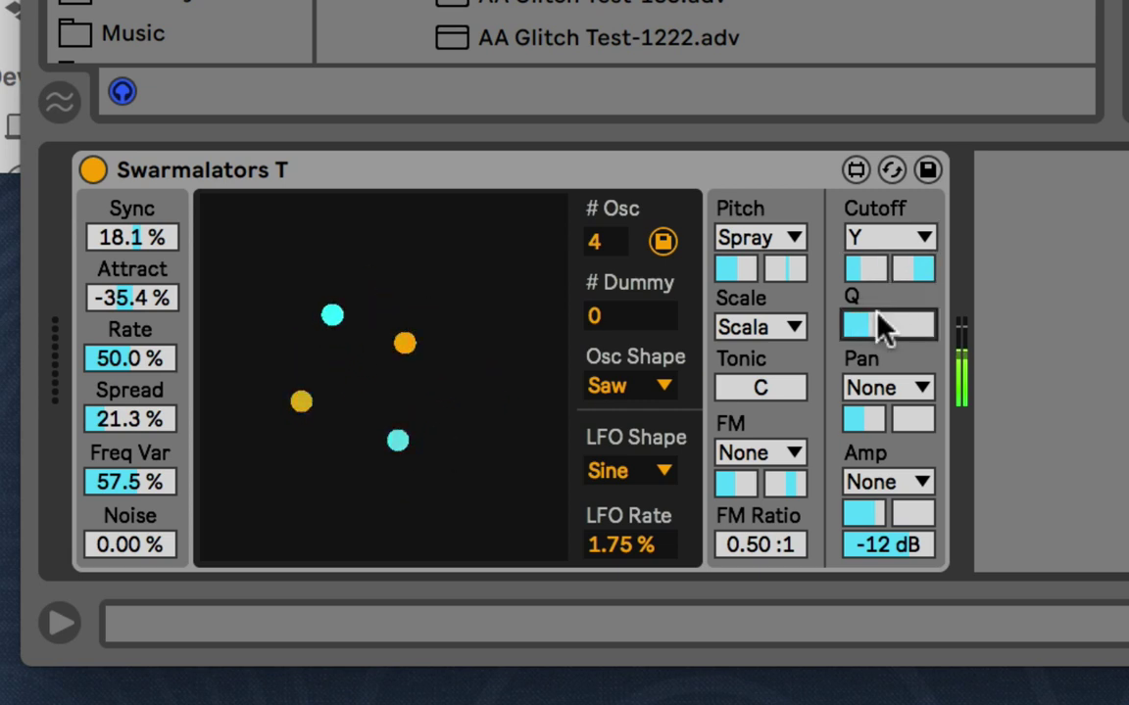
Set the Pan modulation source to X and adjust its modulation amount.
click(882, 392)
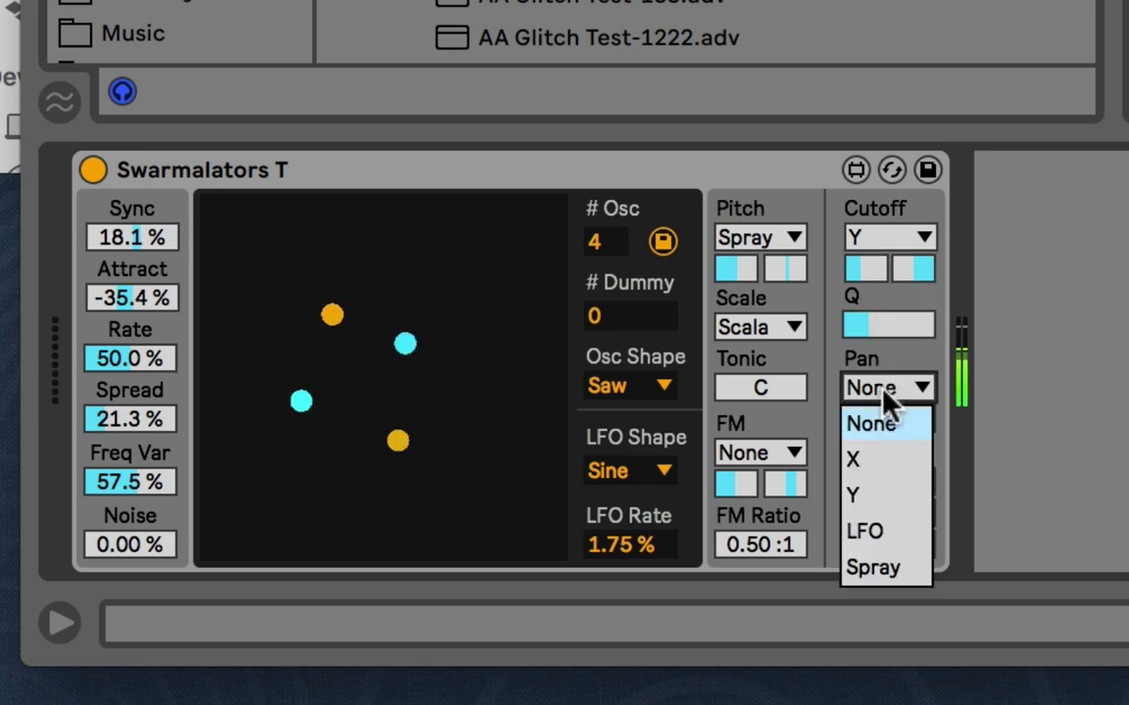
click(862, 467)
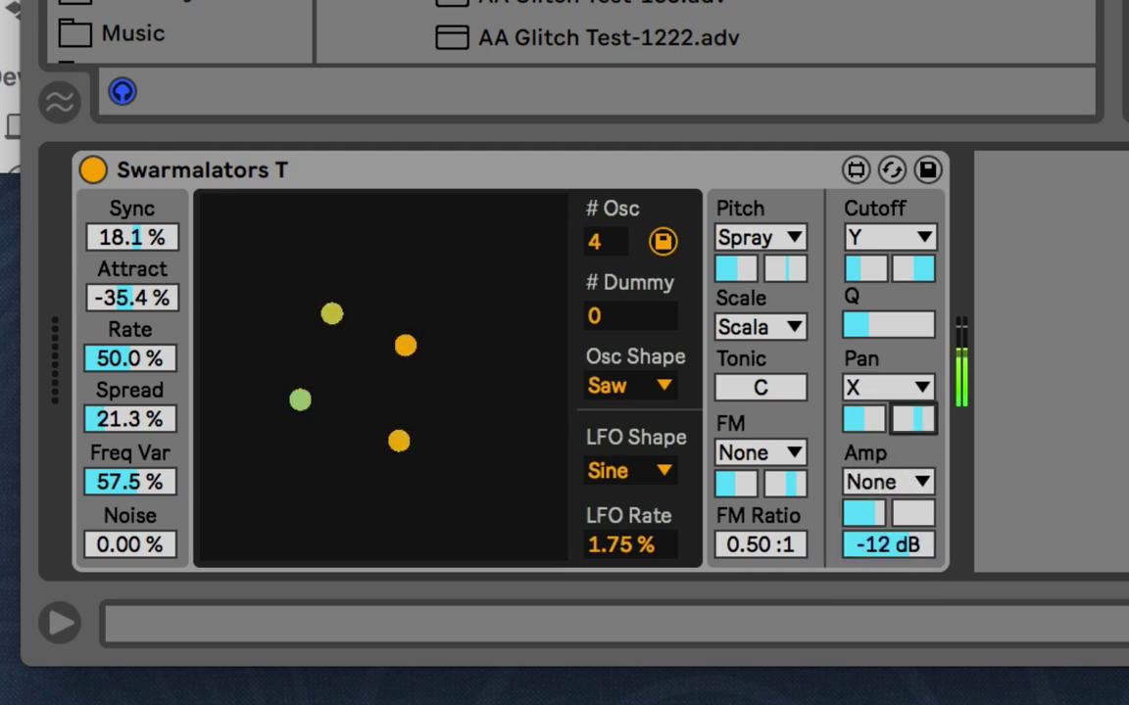
click(866, 412)
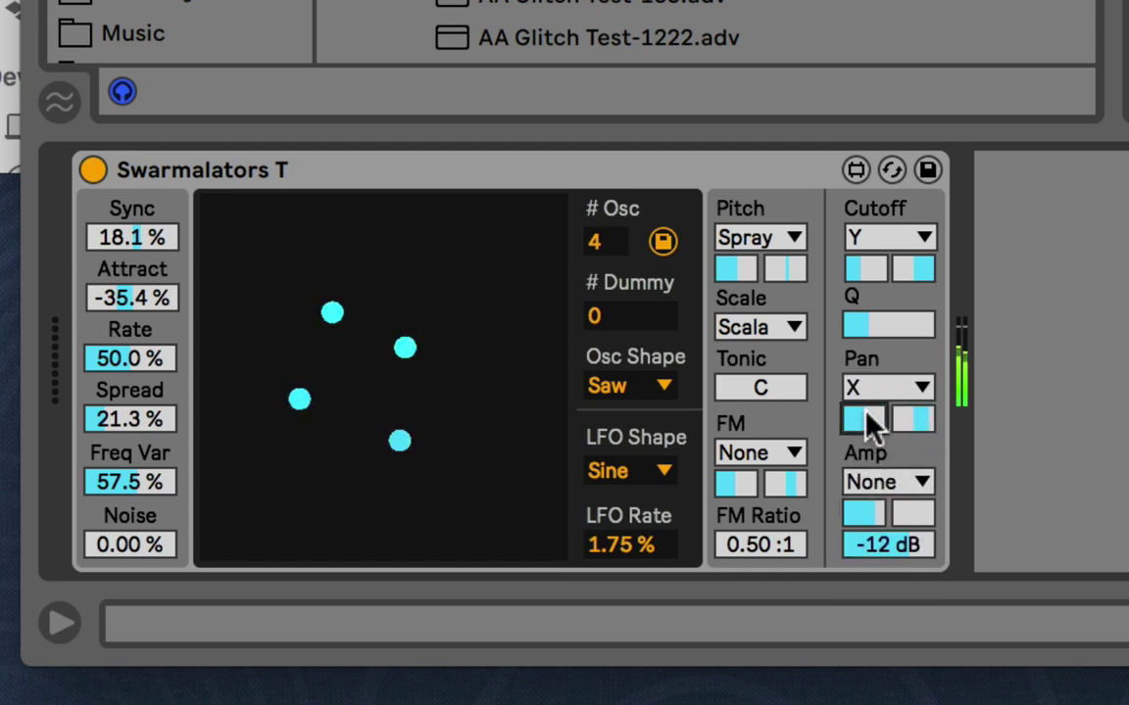
drag(916, 420, 916, 425)
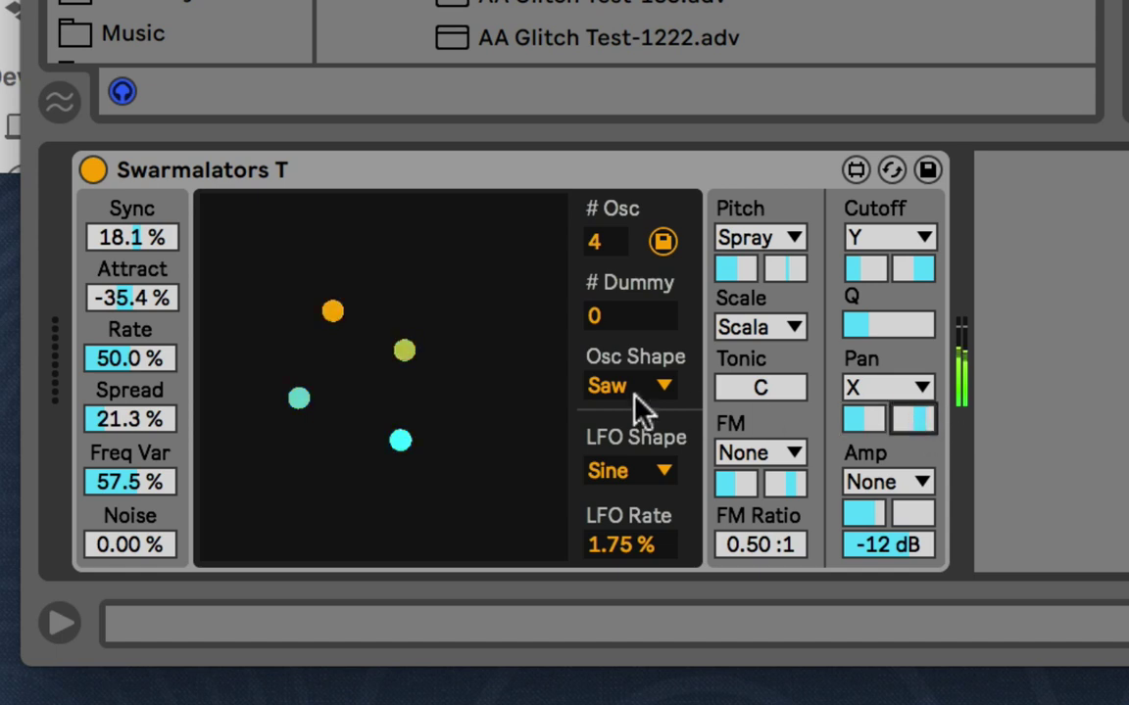
Set the number of oscillators to 9 and the number of dummies to 14.
drag(613, 247, 608, 239)
click(608, 305)
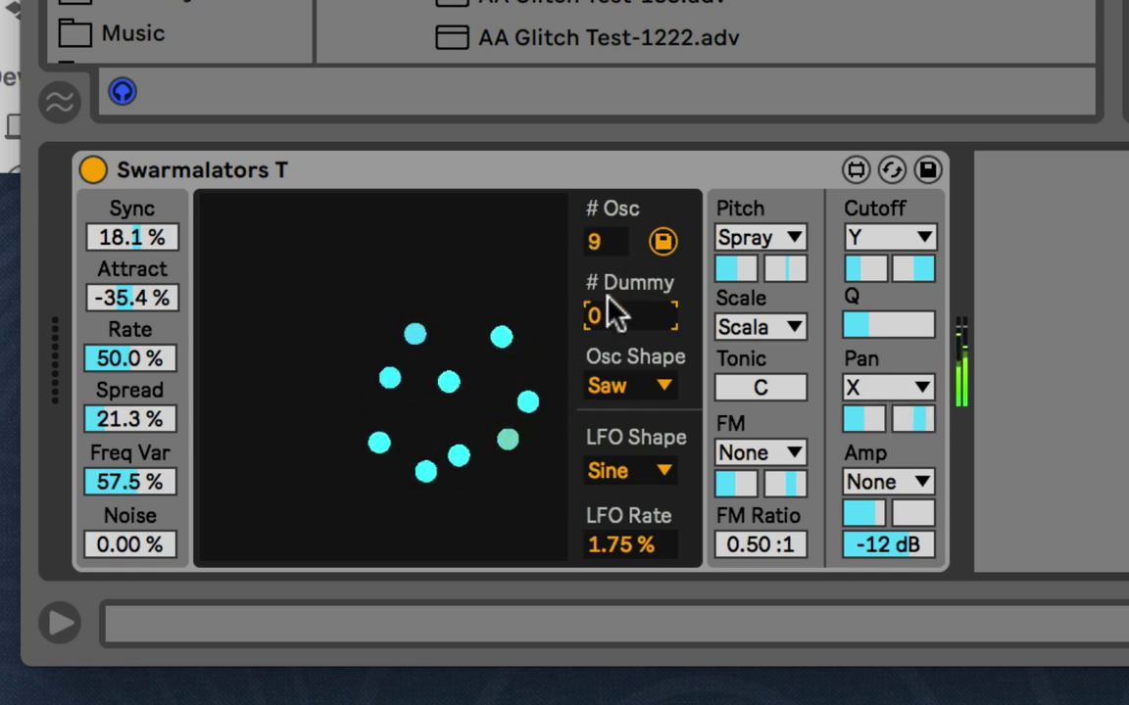
text(14)
key(Return)
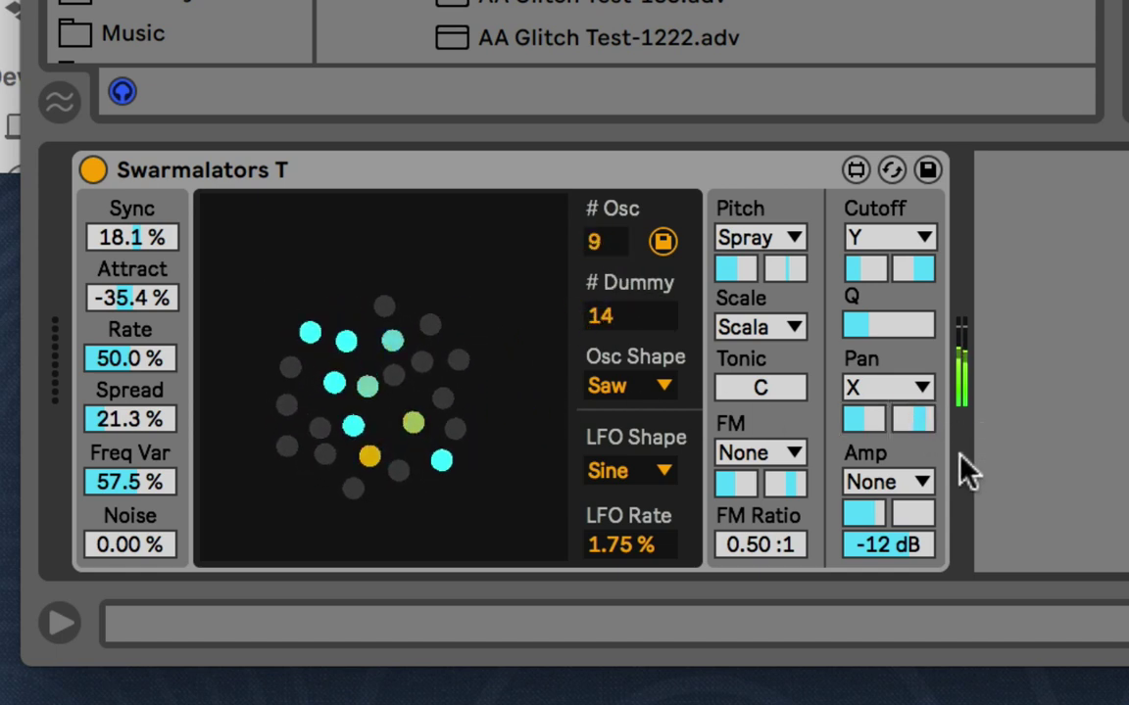
Set the Amp modulation source to Spray and raise its modulation amount.
click(889, 484)
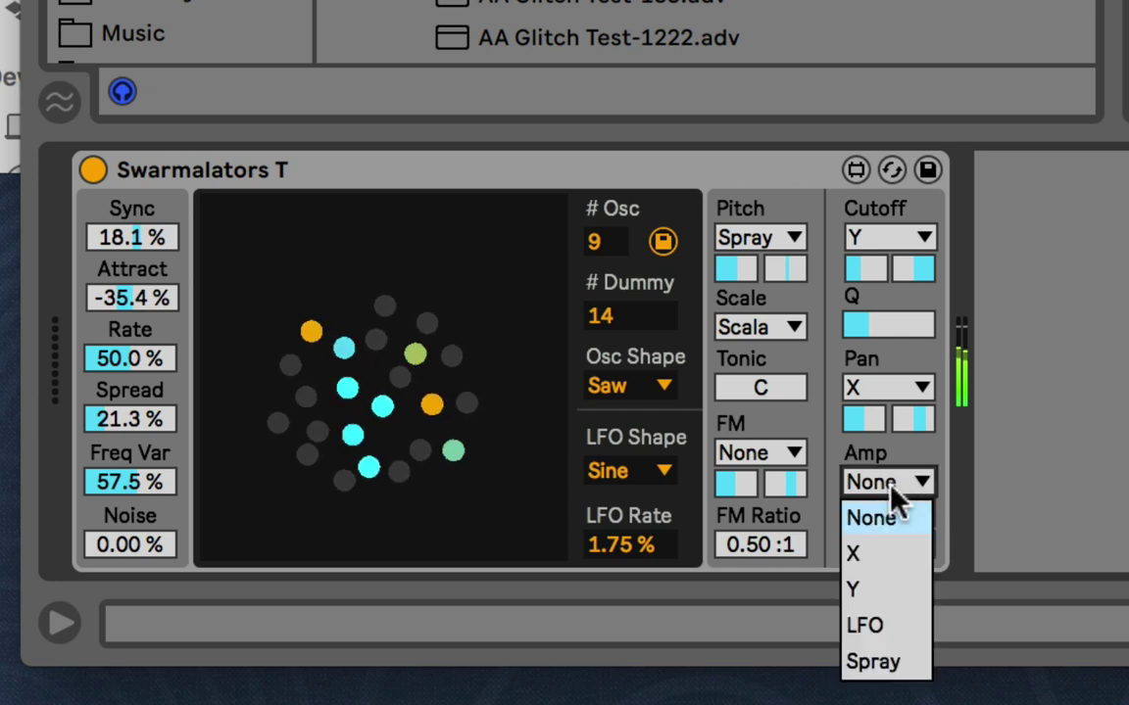
click(872, 517)
click(915, 541)
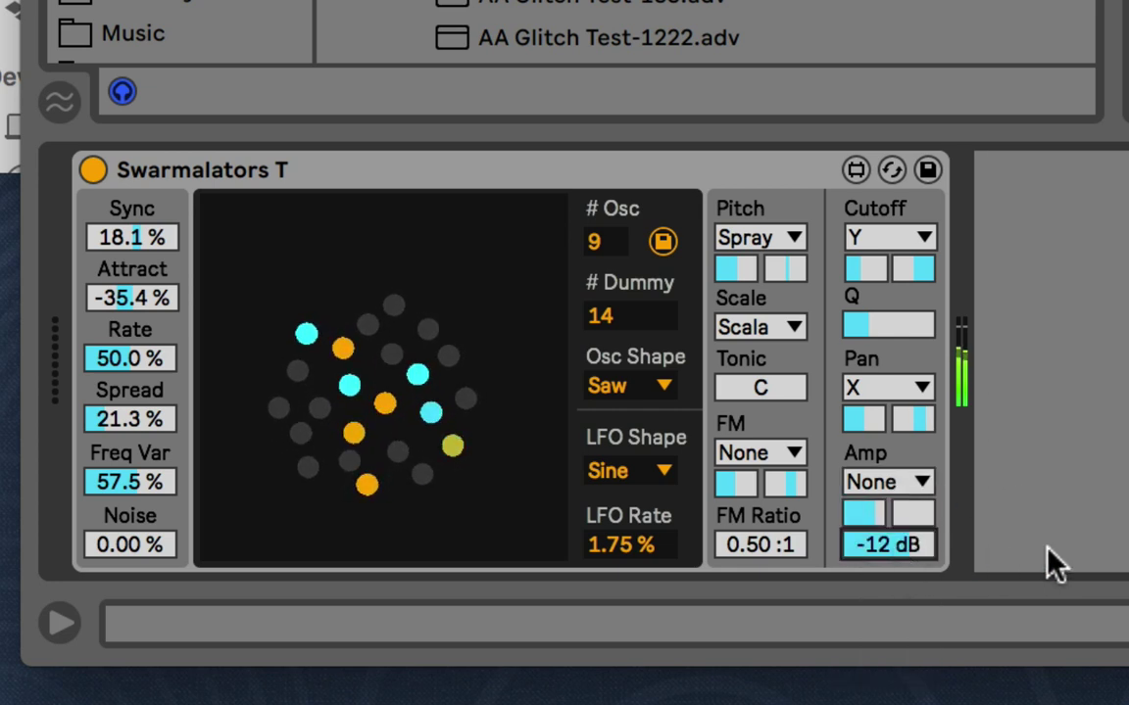
click(914, 513)
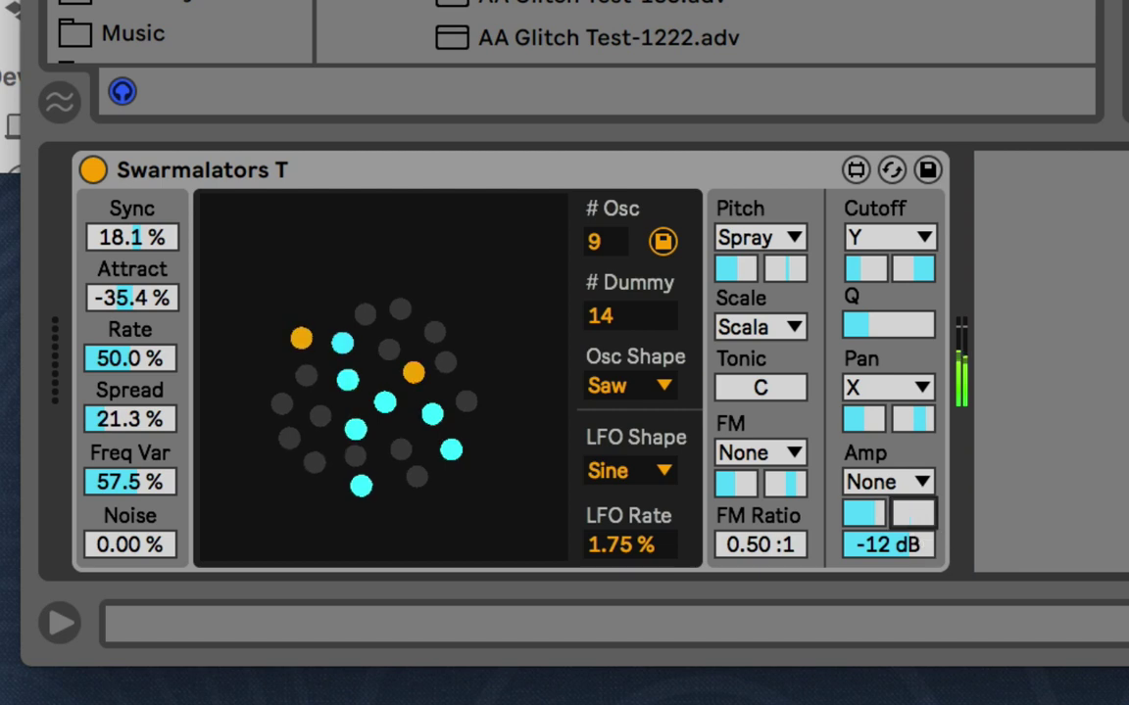
click(890, 481)
click(872, 660)
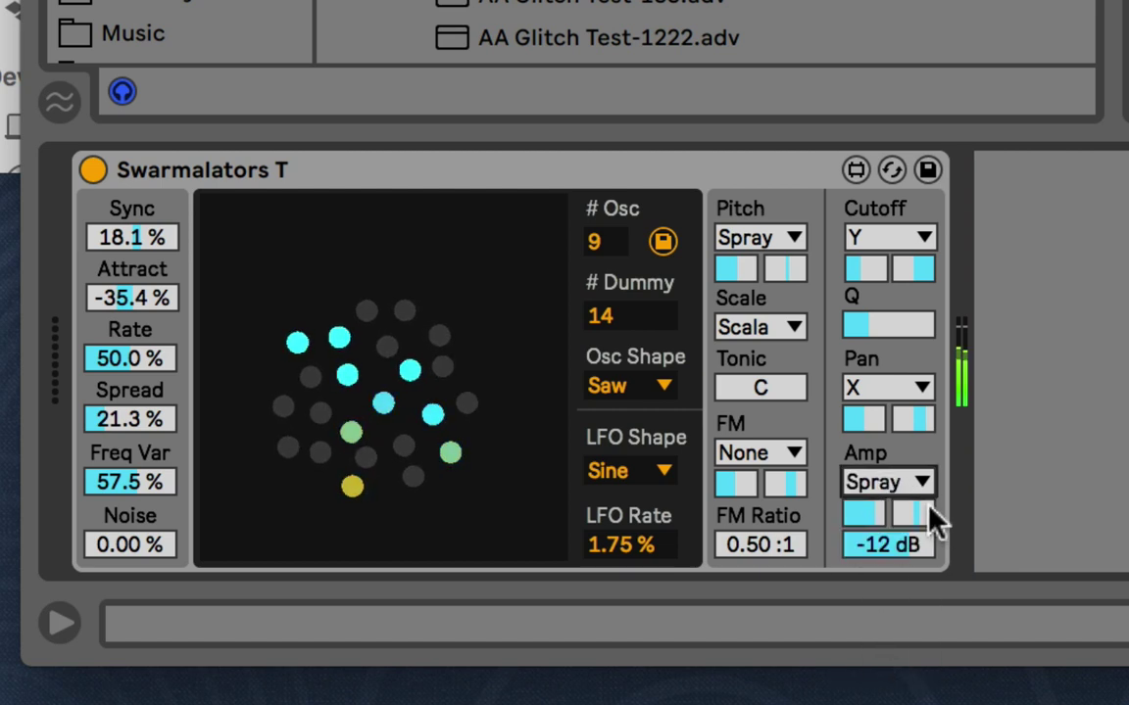
drag(928, 506, 929, 487)
click(1078, 441)
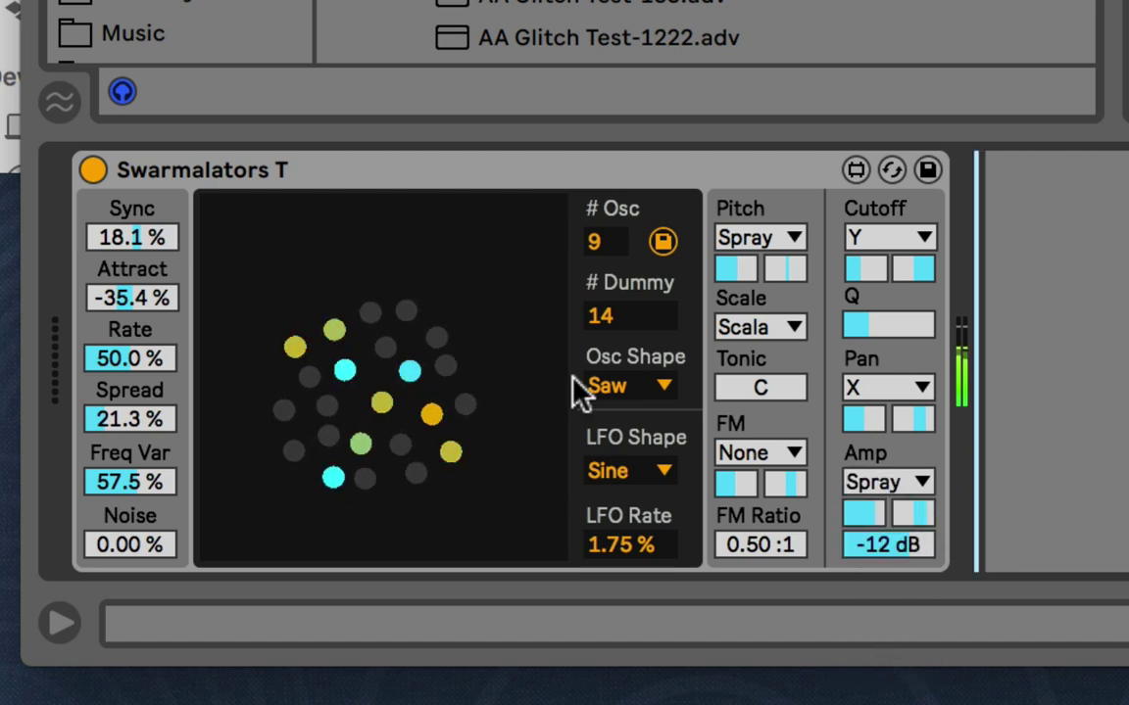
Set Attract to 32.3 %, Rate to 34.2 %, Spread to 12.6 % and the LFO Rate to 2.47 %.
mouse_move(152, 296)
mouse_down()
mouse_move(156, 235)
mouse_move(142, 299)
mouse_up()
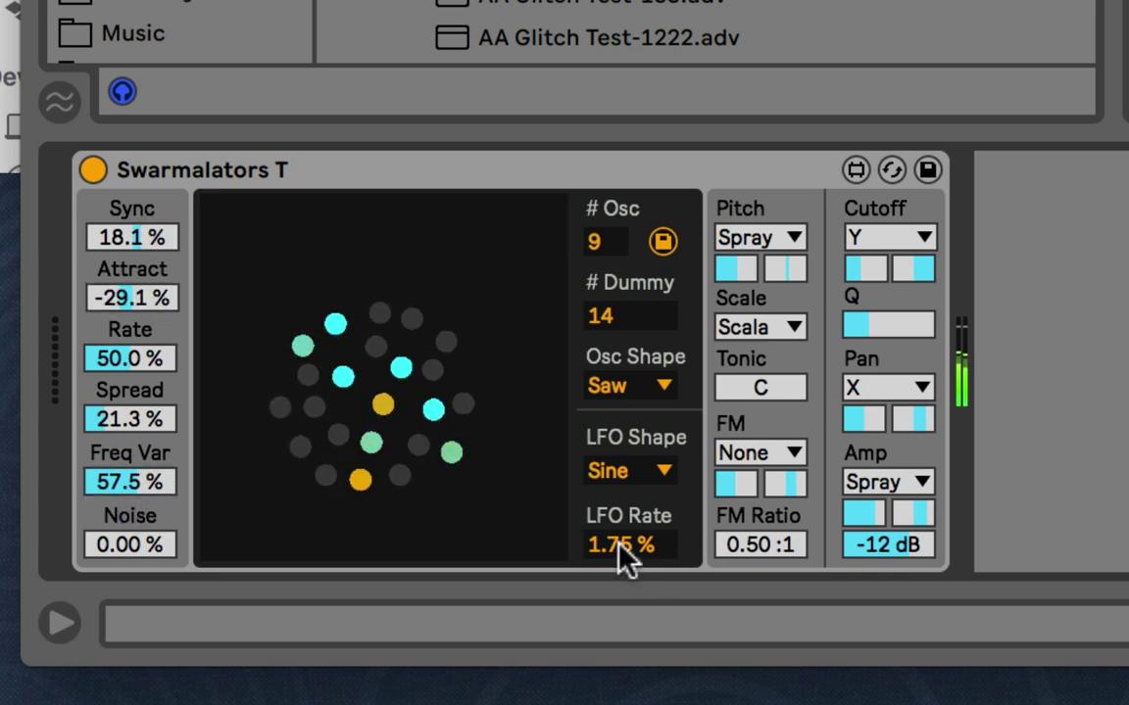
mouse_move(627, 559)
mouse_down()
mouse_move(628, 583)
mouse_move(625, 559)
mouse_up()
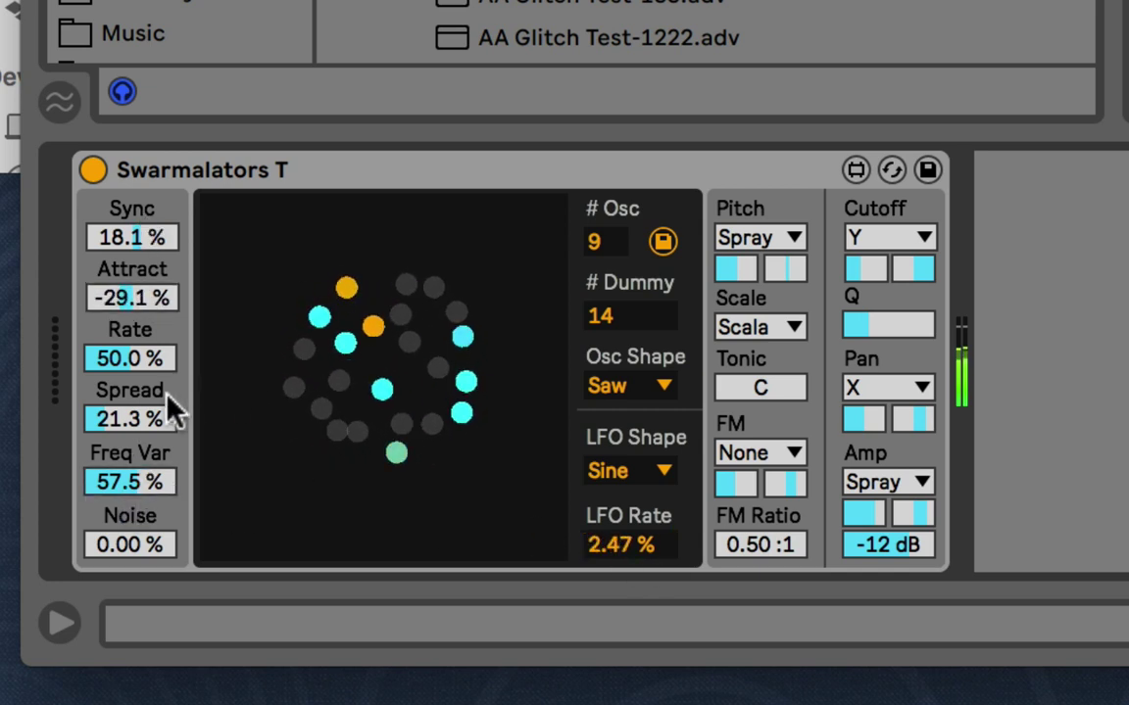
drag(121, 433, 126, 415)
mouse_move(140, 357)
mouse_down()
mouse_move(140, 371)
mouse_move(140, 358)
mouse_up()
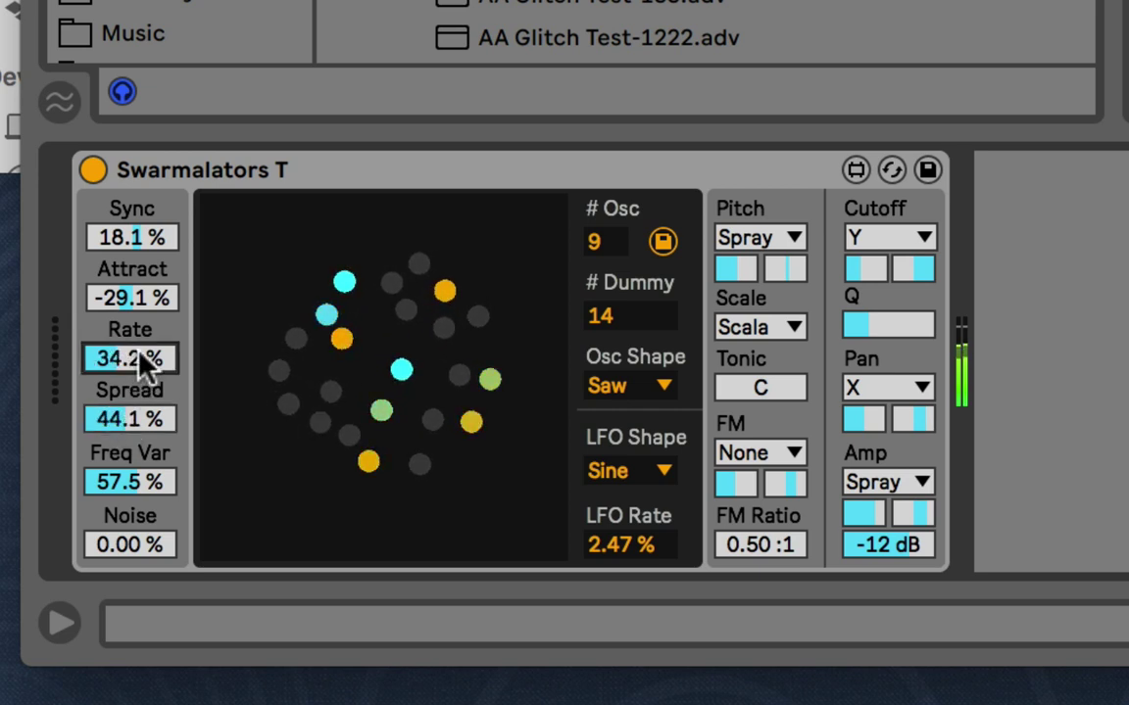
drag(144, 421, 144, 422)
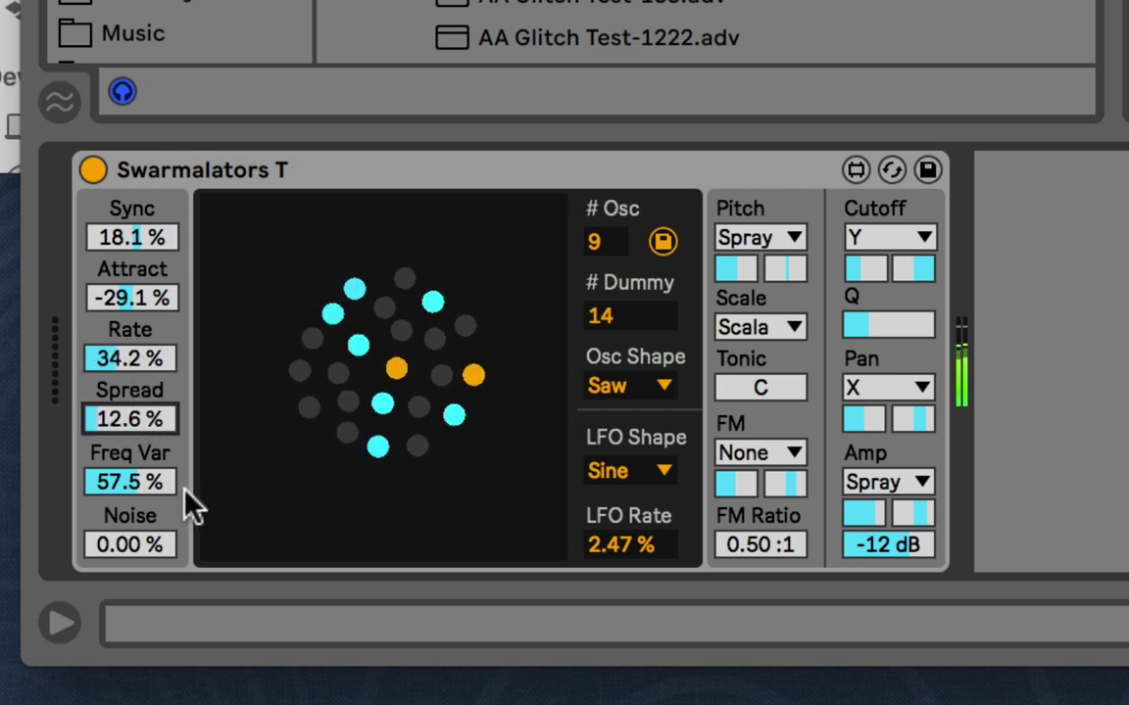
mouse_move(137, 298)
mouse_down()
mouse_move(137, 257)
mouse_move(137, 340)
mouse_move(137, 282)
mouse_move(153, 298)
mouse_up()
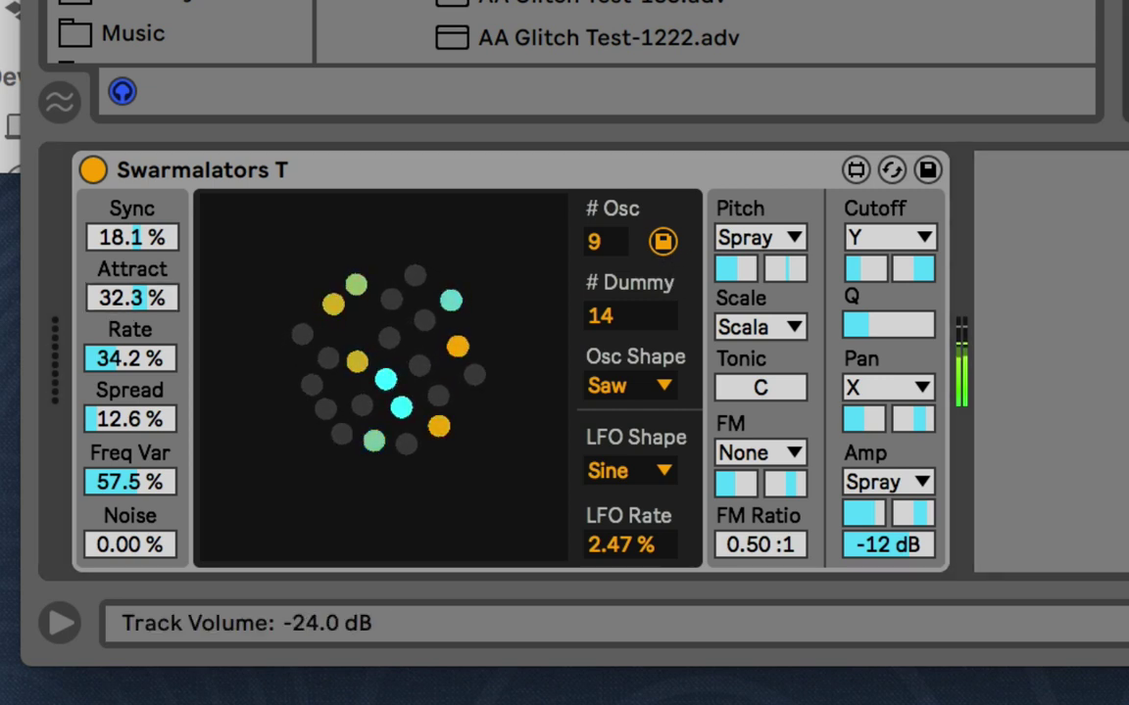
click(1019, 280)
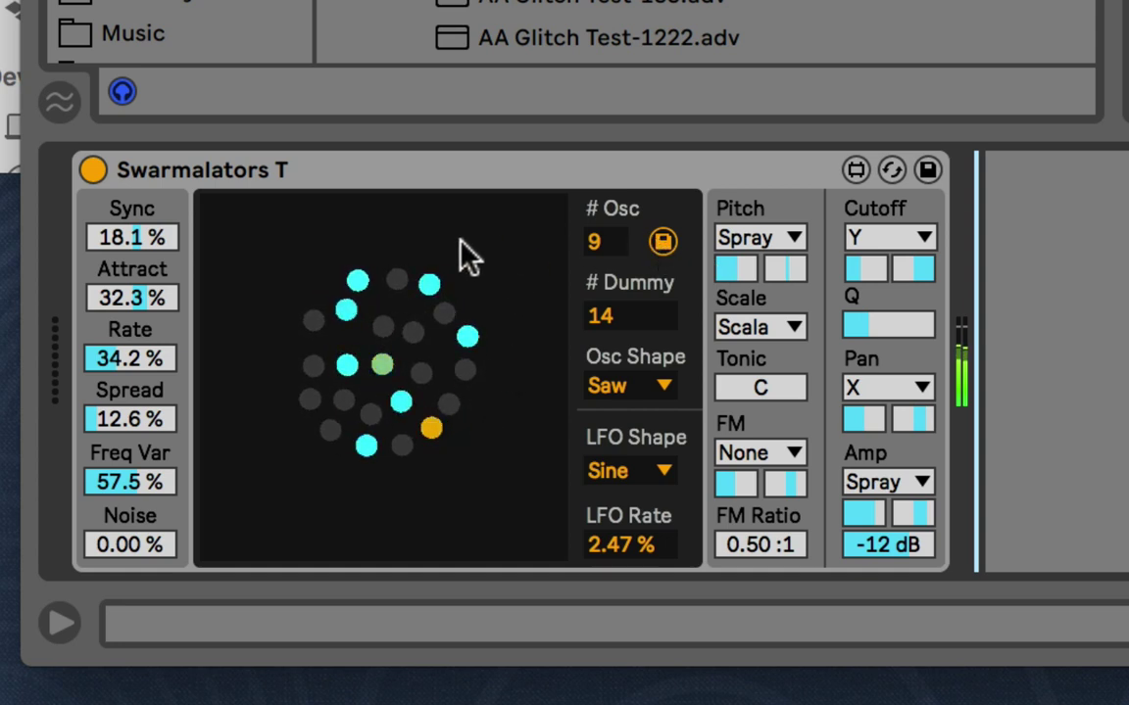
click(243, 180)
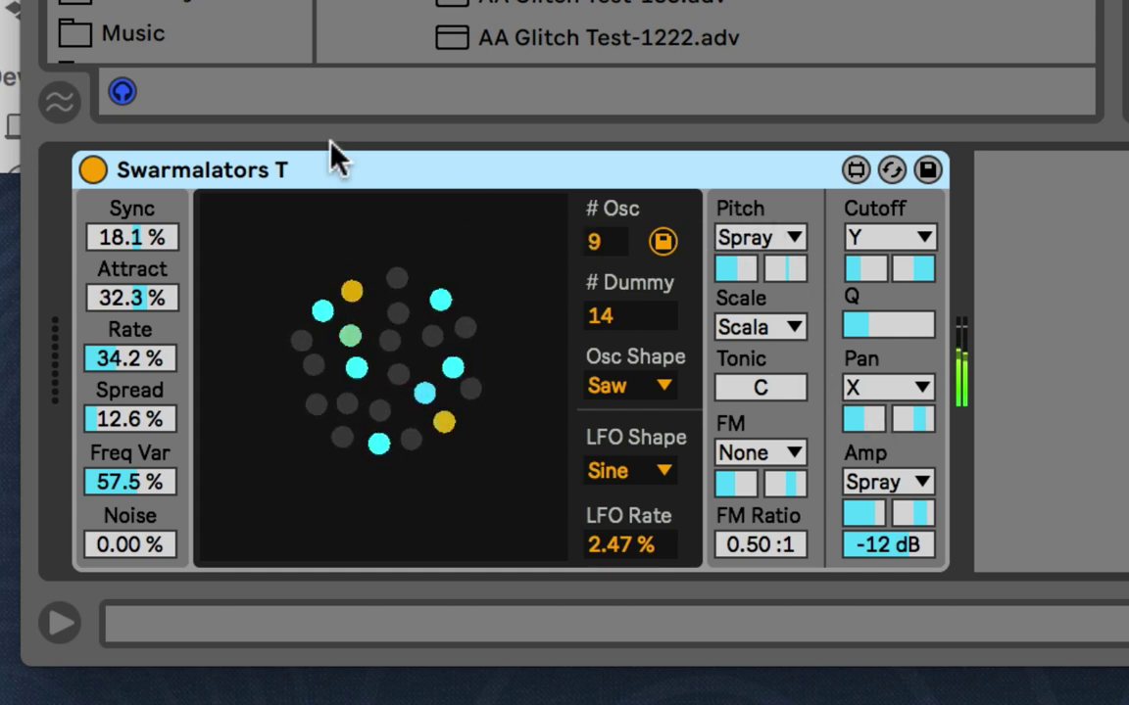
click(356, 365)
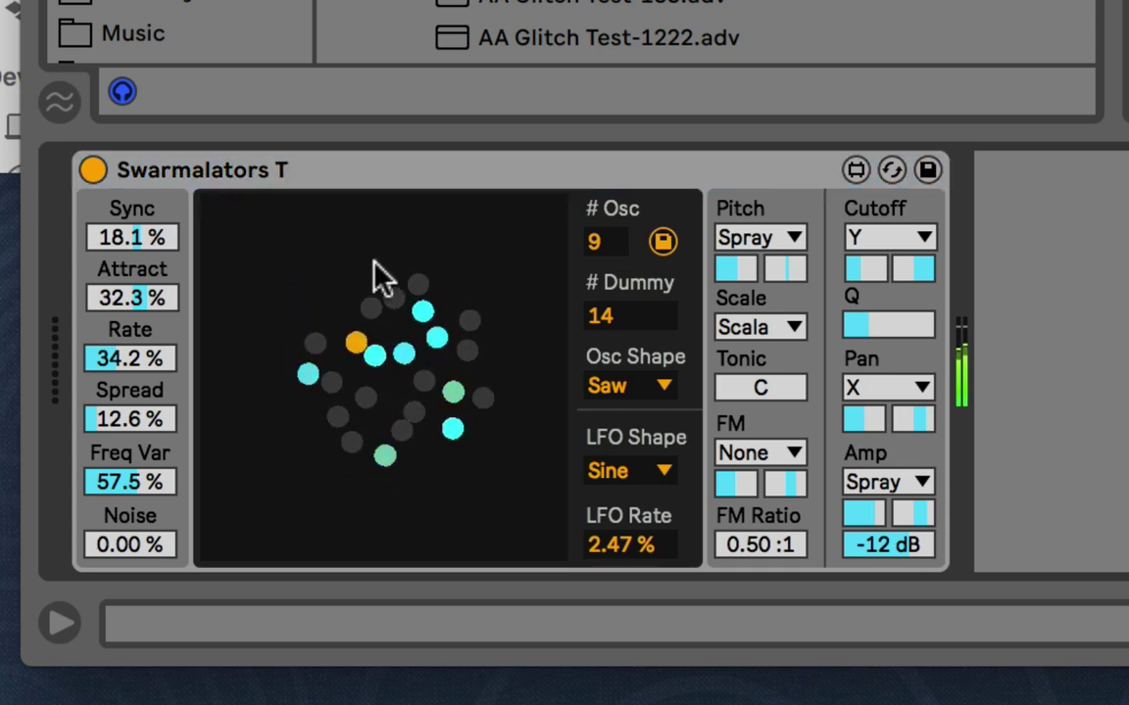
click(1045, 403)
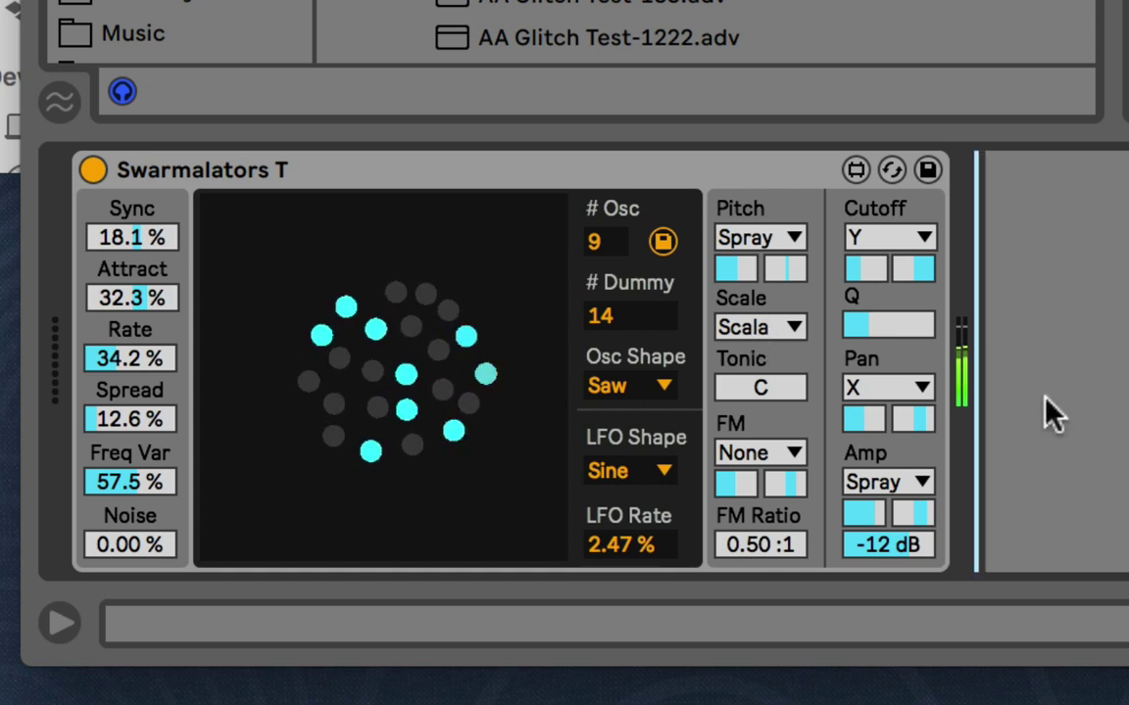